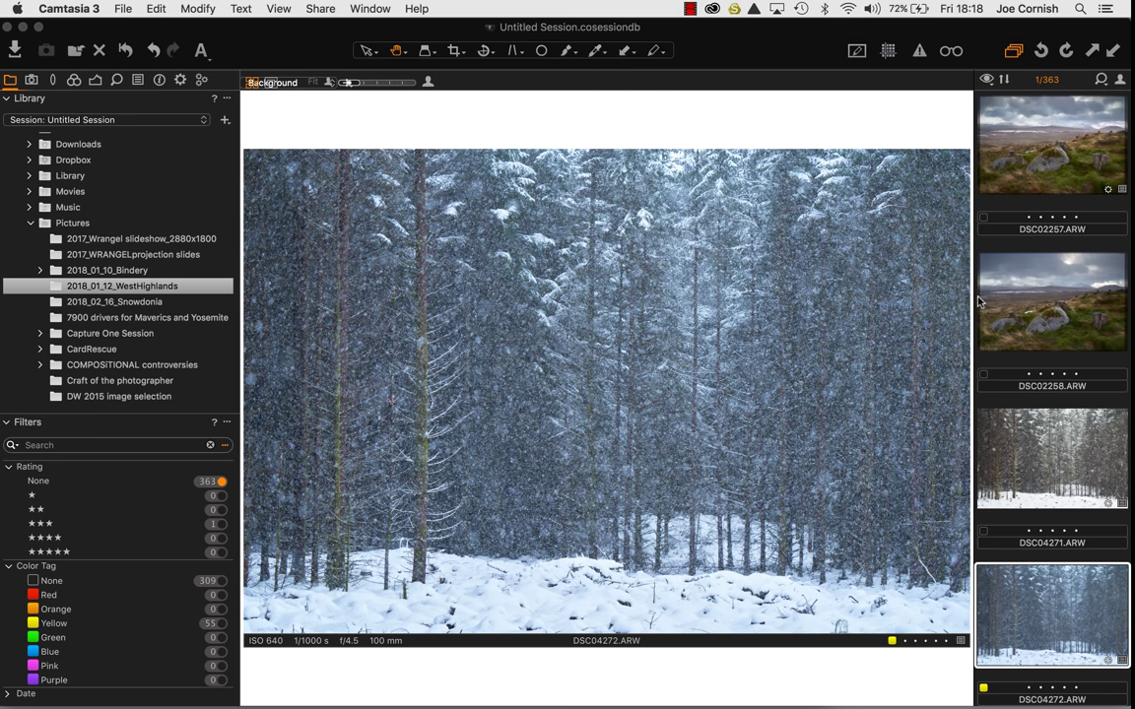
# Browse the West Highlands thumbnails backwards from DSC04272.ARW through the moorland shots to the waterfall images
pyautogui.scroll(10, 1044, 268)
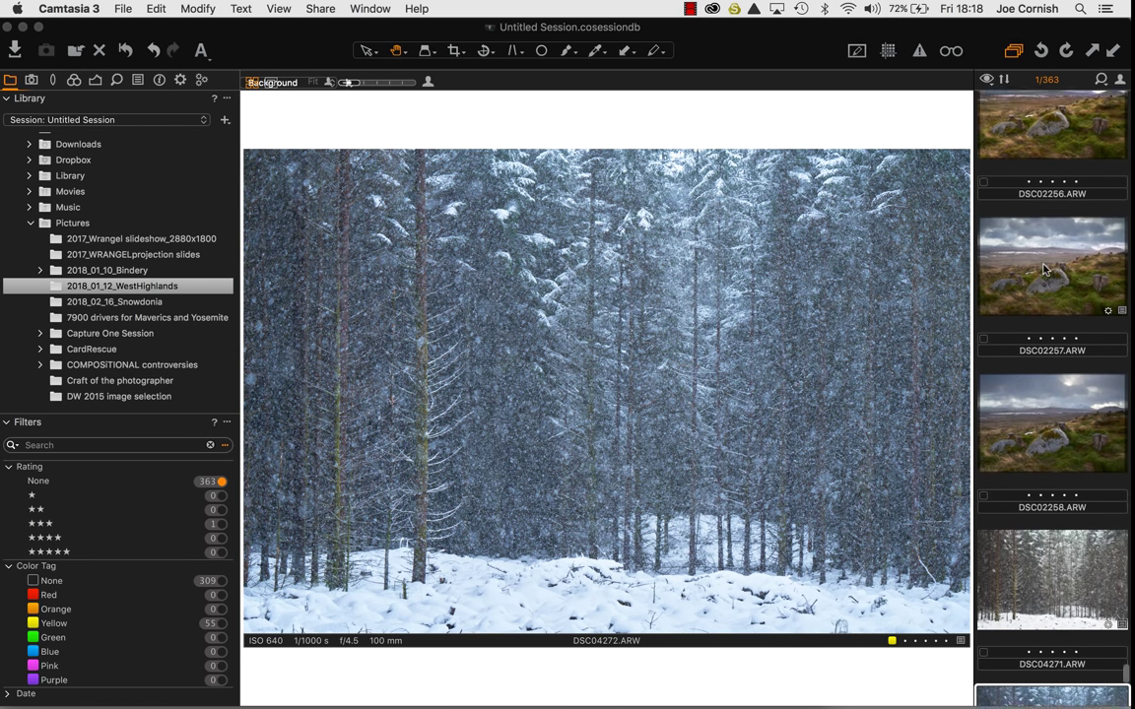
pyautogui.scroll(1, 1045, 269)
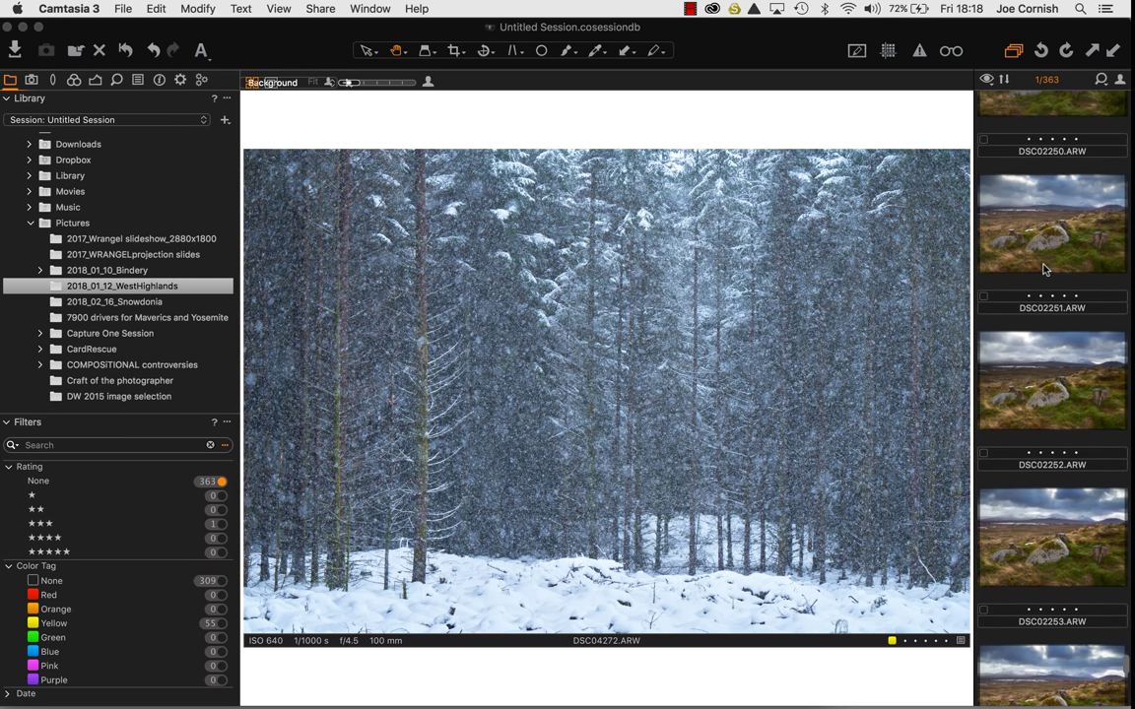
pyautogui.scroll(9, 1044, 268)
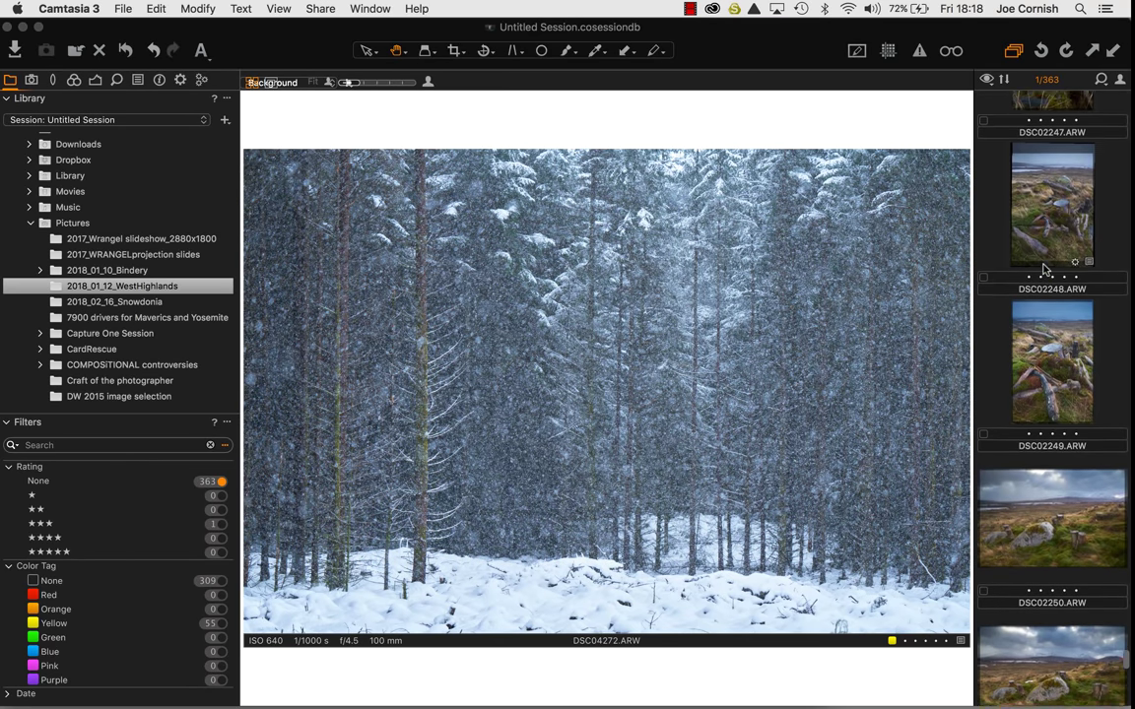
pyautogui.scroll(1, 1044, 268)
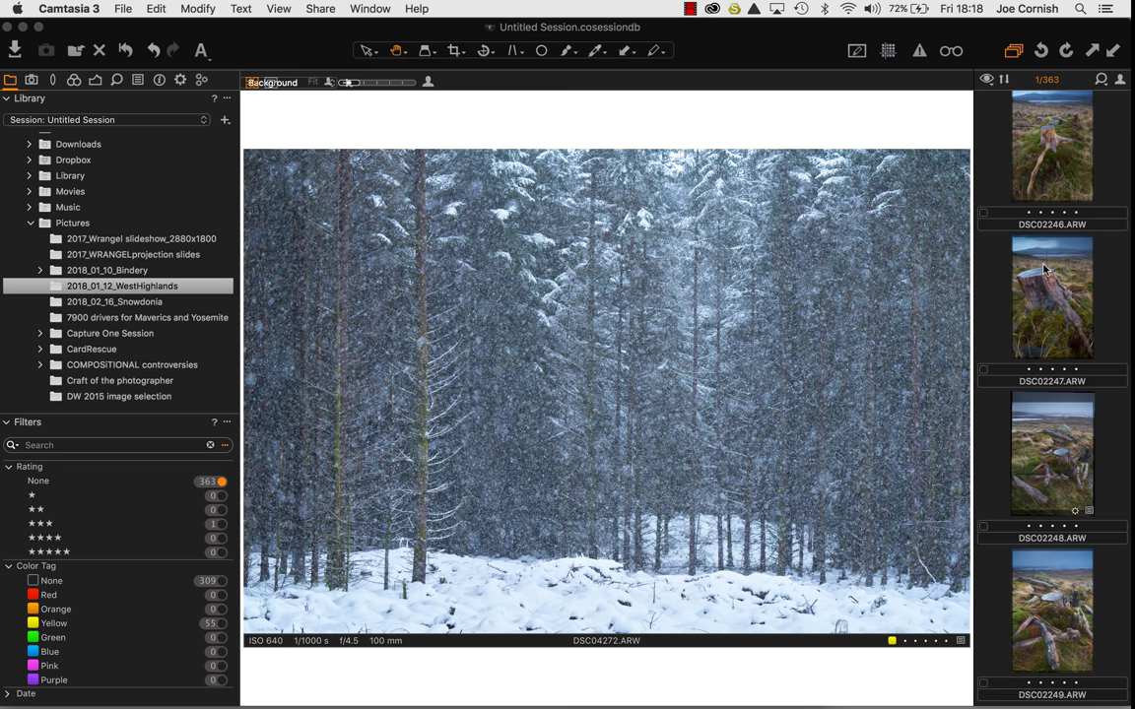
pyautogui.scroll(3, 1044, 269)
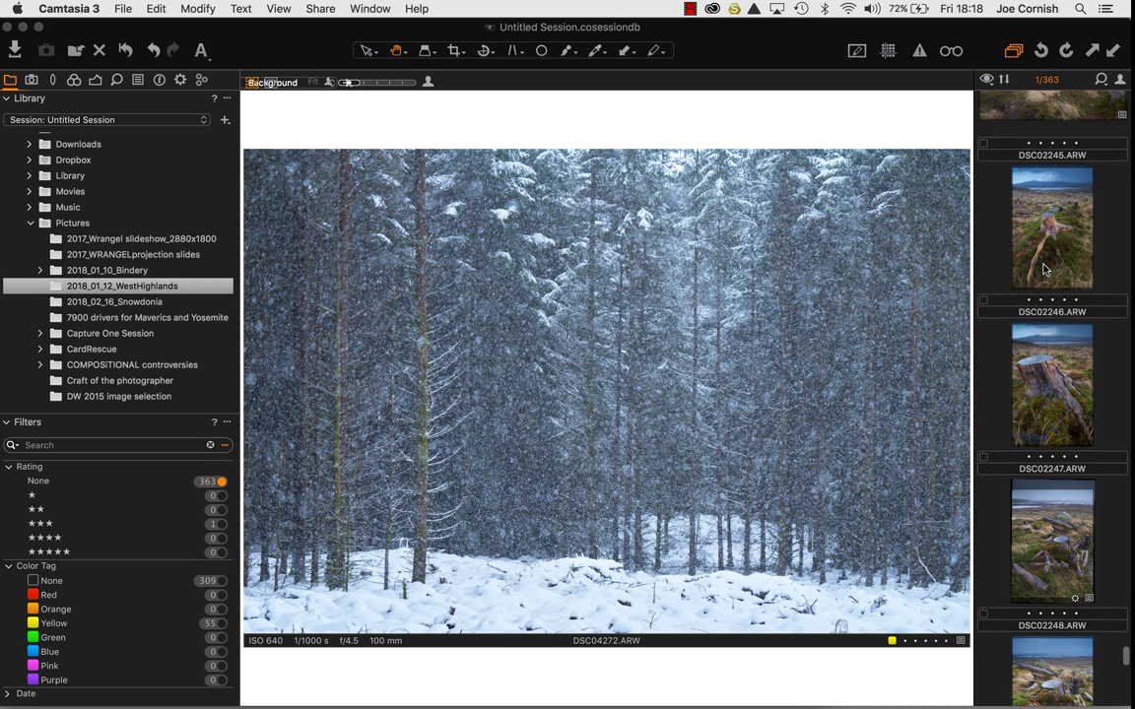
pyautogui.scroll(5, 1044, 269)
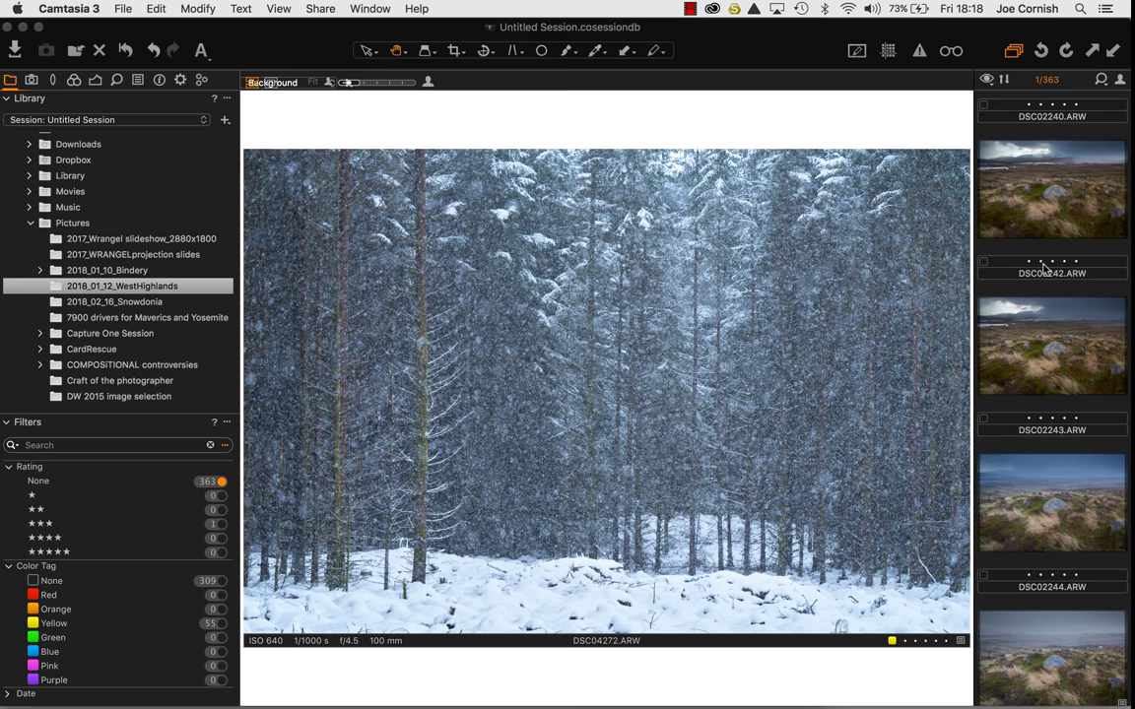
pyautogui.scroll(2, 1044, 268)
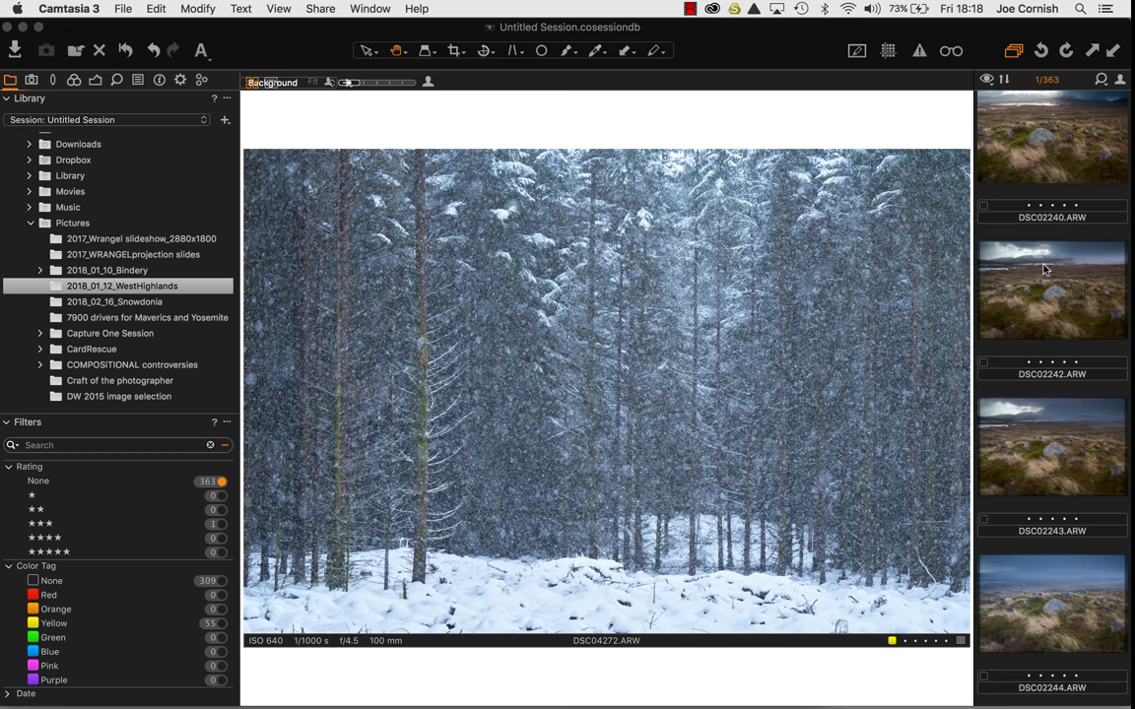
pyautogui.scroll(3, 1044, 268)
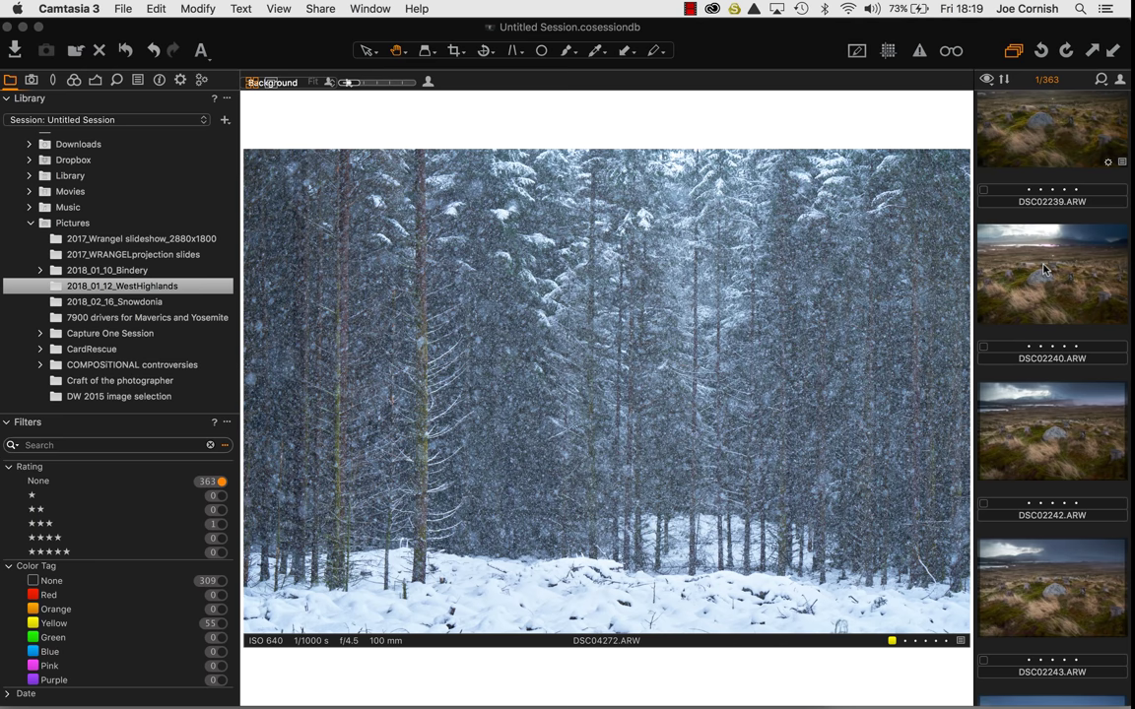
pyautogui.scroll(10, 1045, 269)
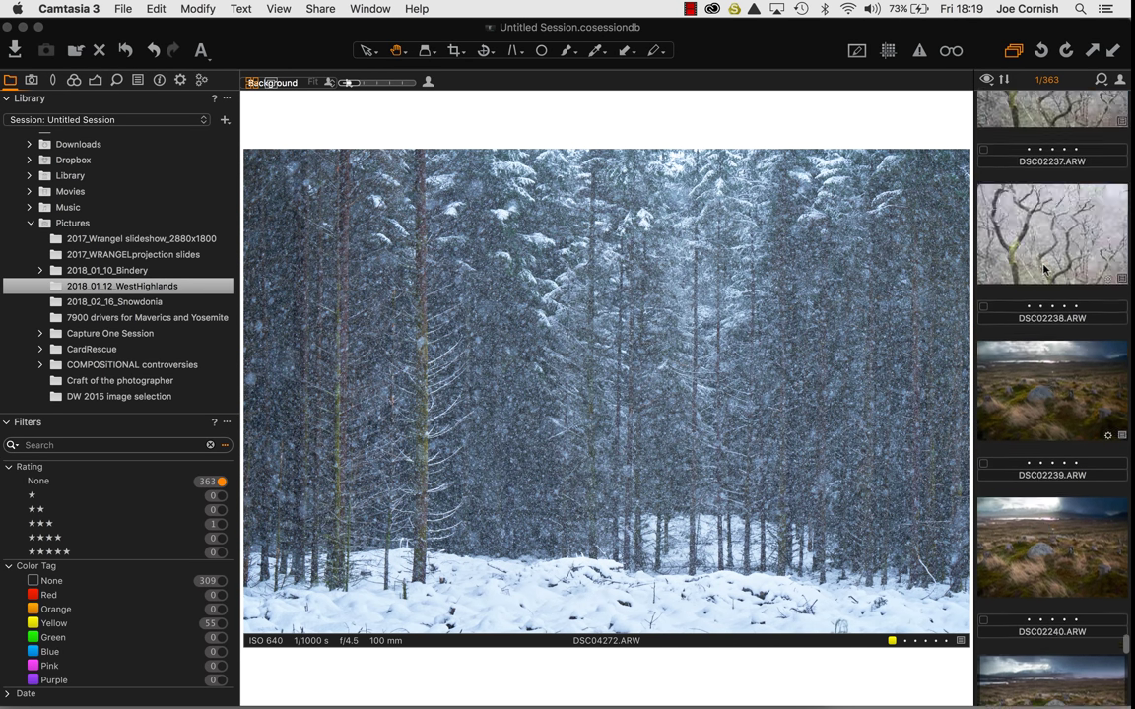
pyautogui.scroll(10, 1045, 269)
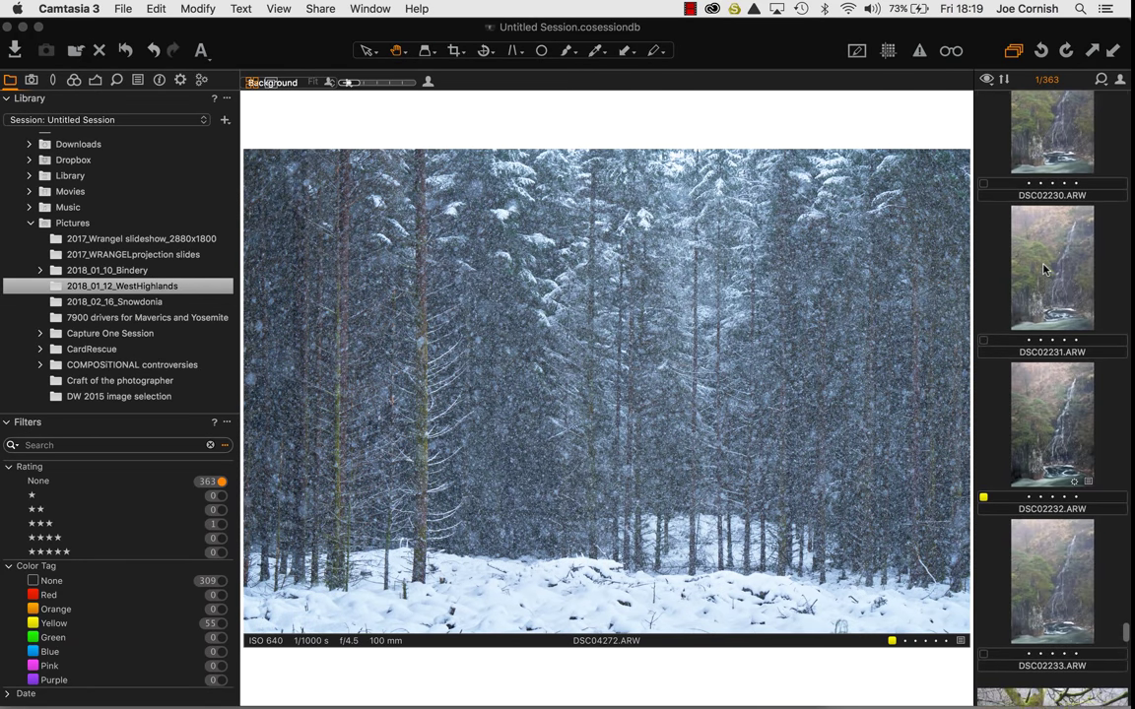
pyautogui.scroll(1, 1044, 269)
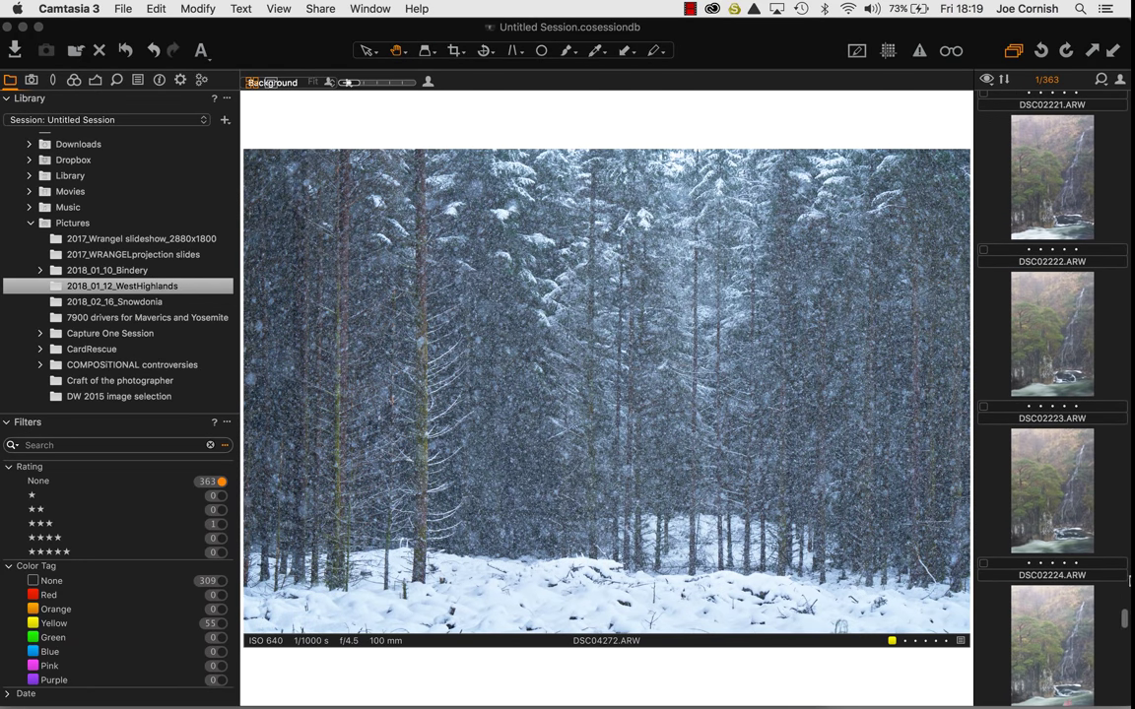
# Jump far back in the image sequence and look through the thumbnails from about DSC01922.ARW to DSC01933.ARW
pyautogui.moveTo(1123, 618); pyautogui.dragTo(1103, 294)
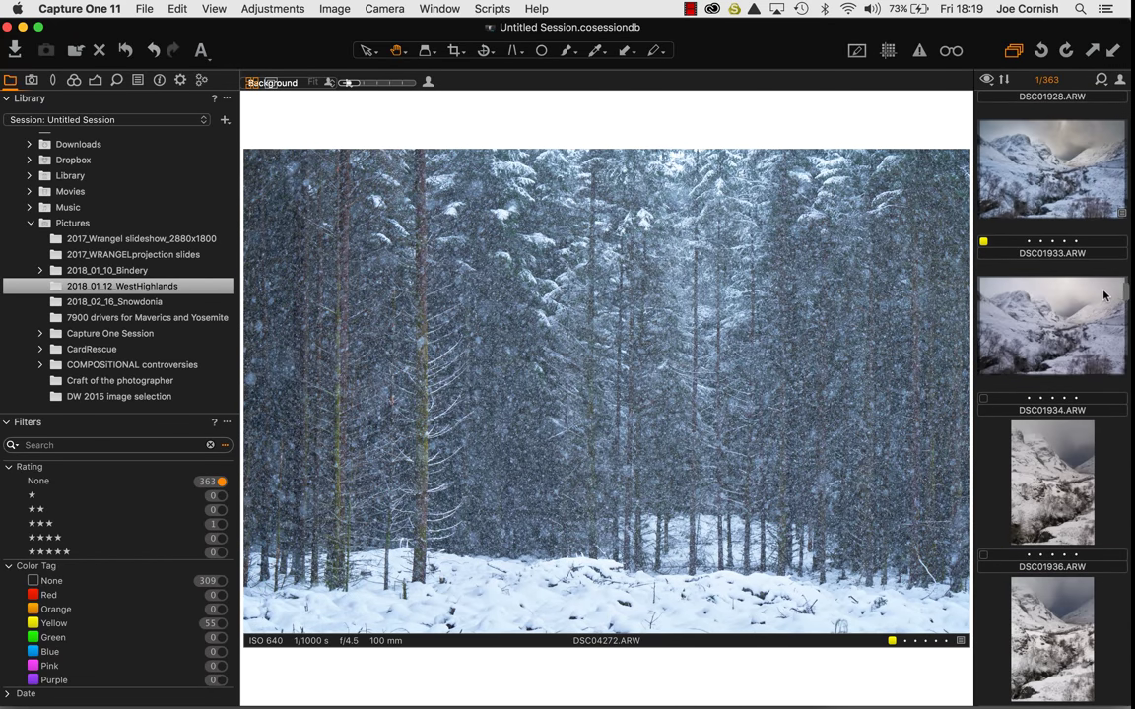
pyautogui.scroll(5, 1103, 295)
pyautogui.scroll(3, 1103, 294)
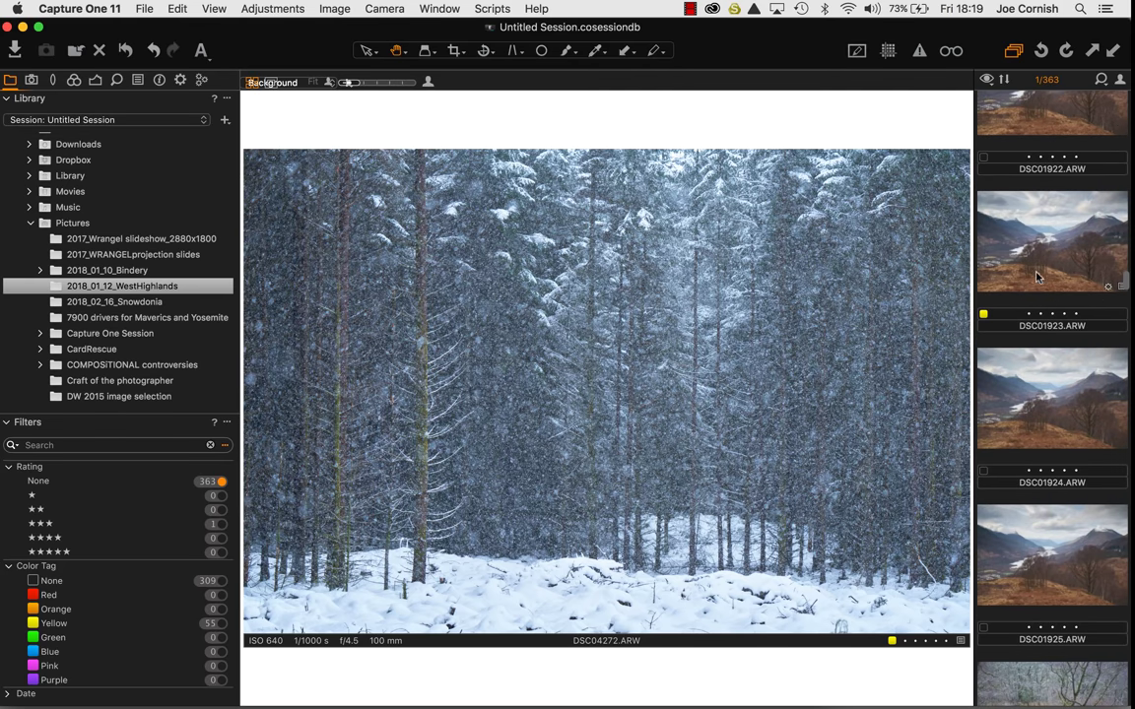
pyautogui.scroll(-2, 1037, 276)
pyautogui.scroll(-4, 1036, 276)
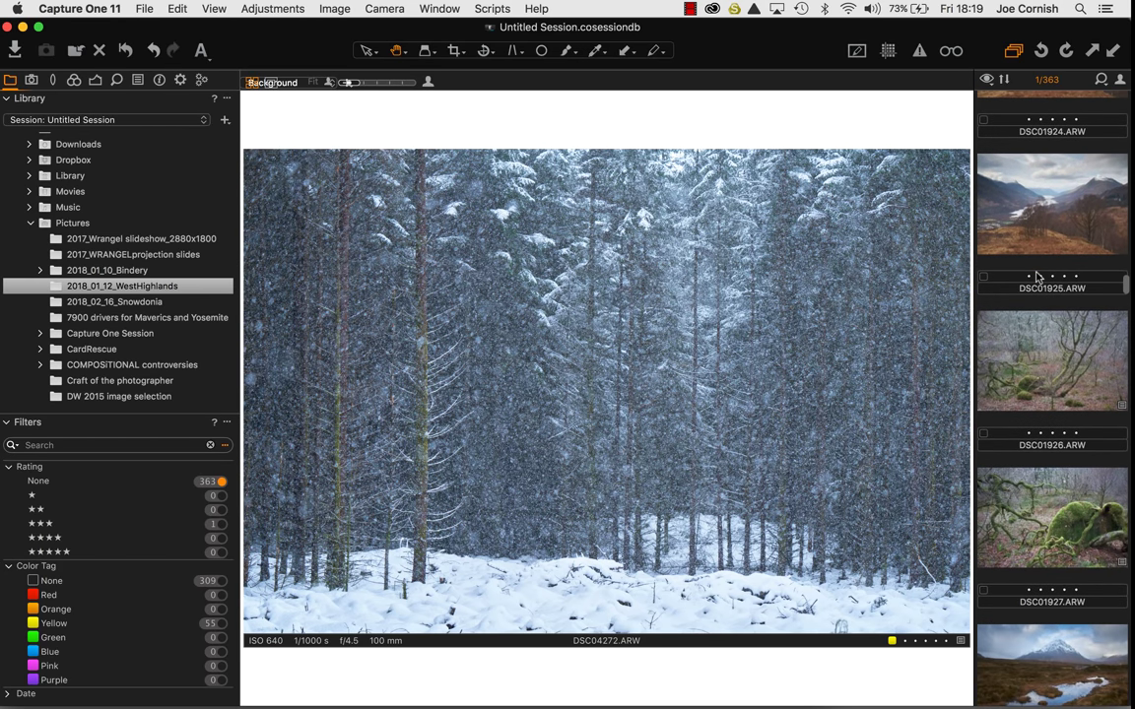
pyautogui.scroll(-2, 1037, 276)
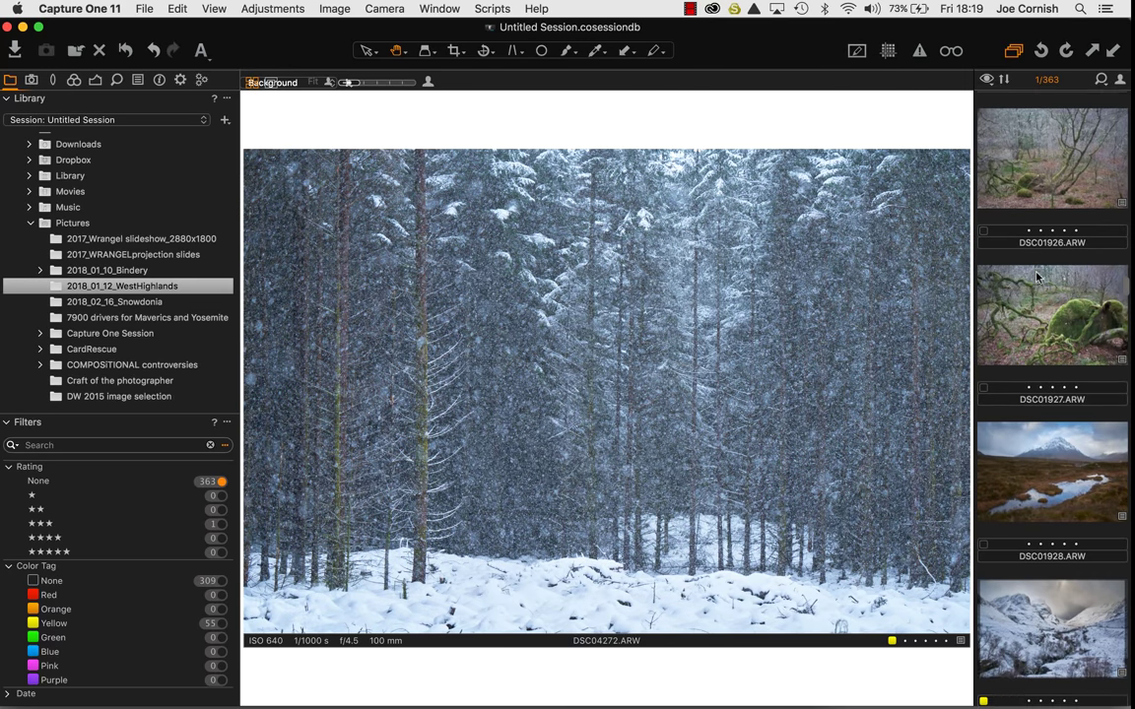
pyautogui.scroll(-3, 1036, 276)
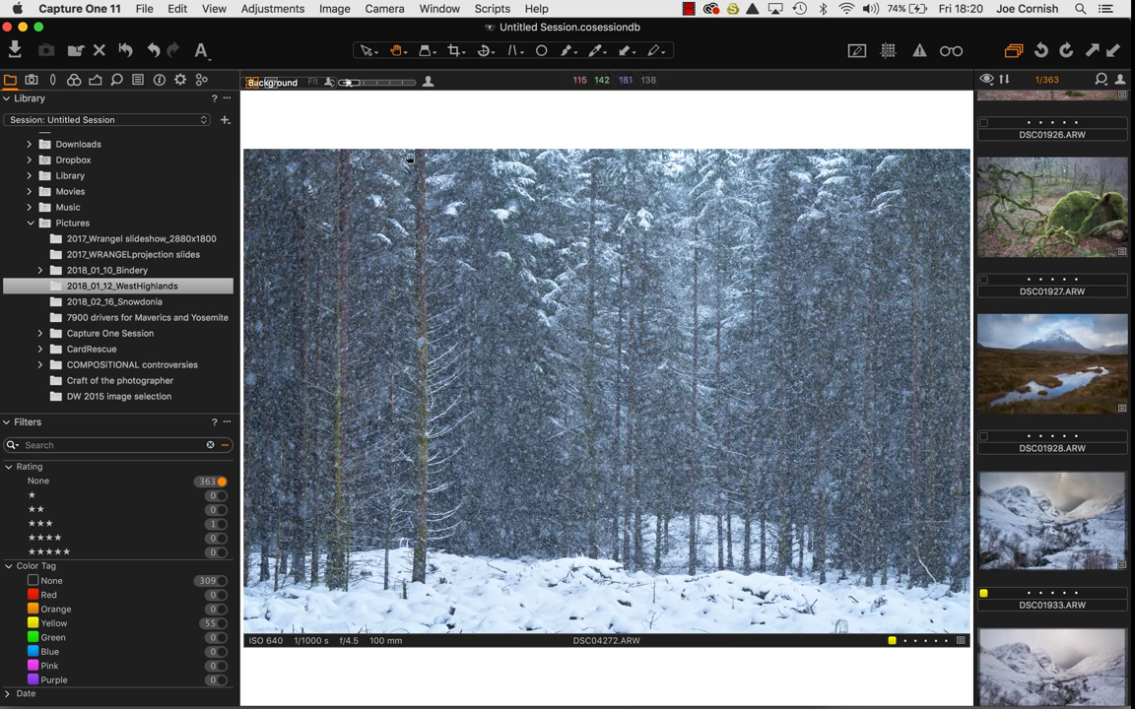
# Look through the Library's system folder tree, including the subfolders of Pictures
pyautogui.scroll(2, 144, 266)
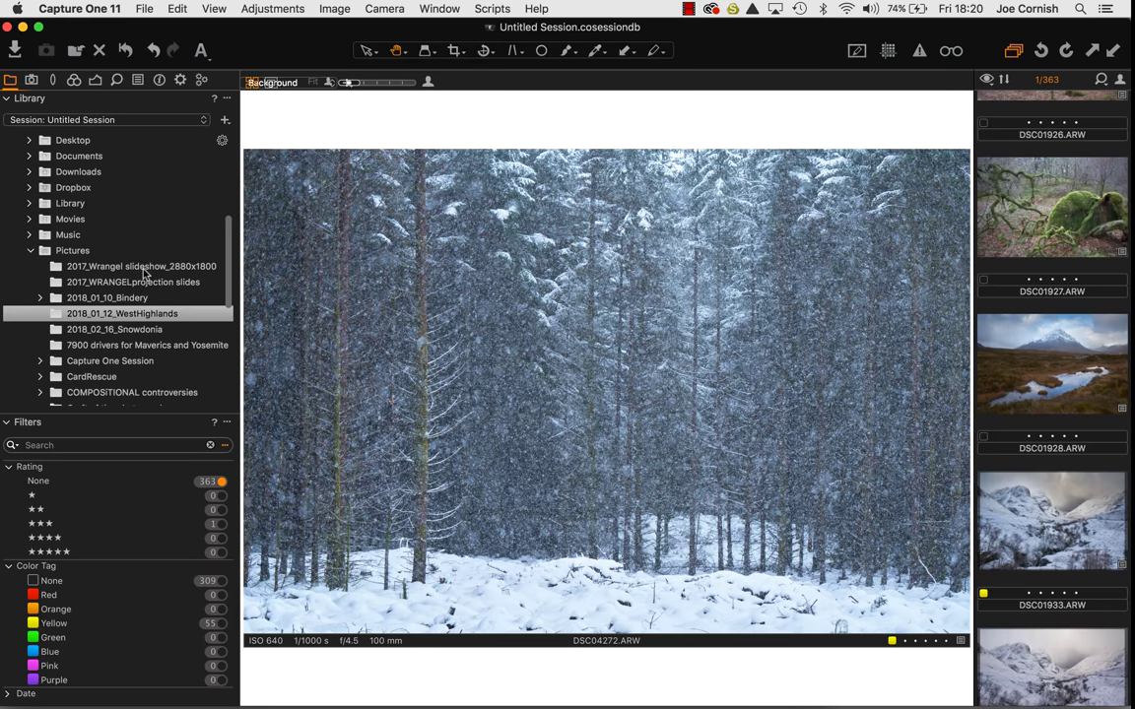
pyautogui.scroll(8, 144, 274)
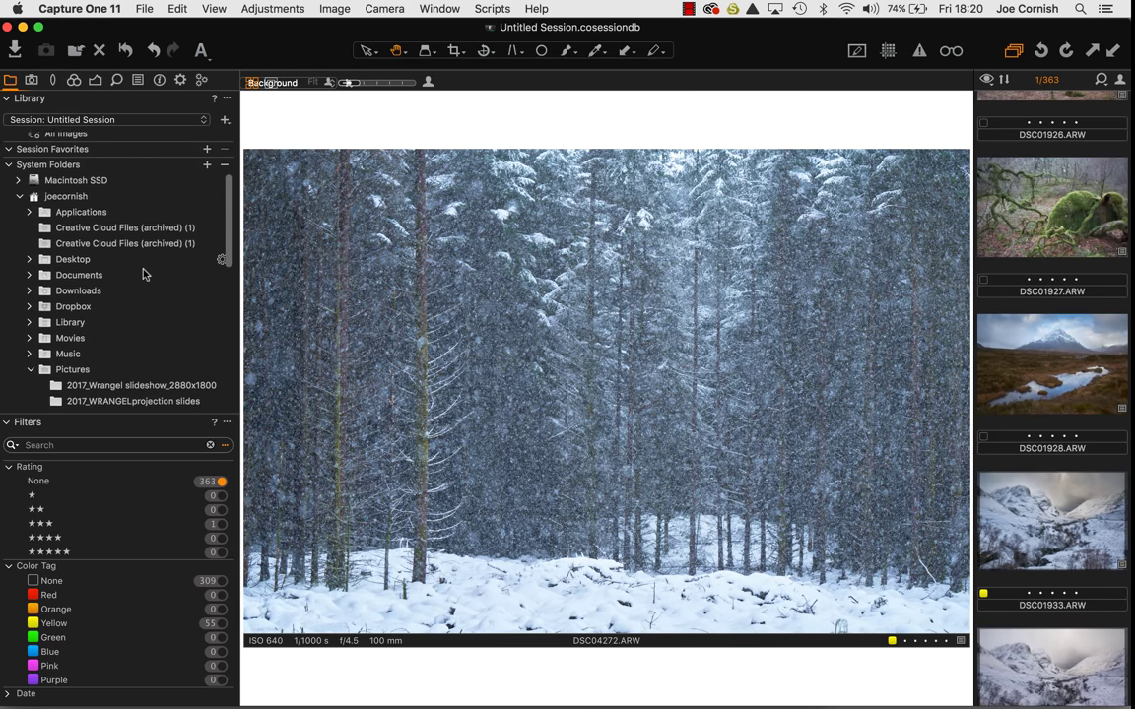
pyautogui.scroll(1, 144, 273)
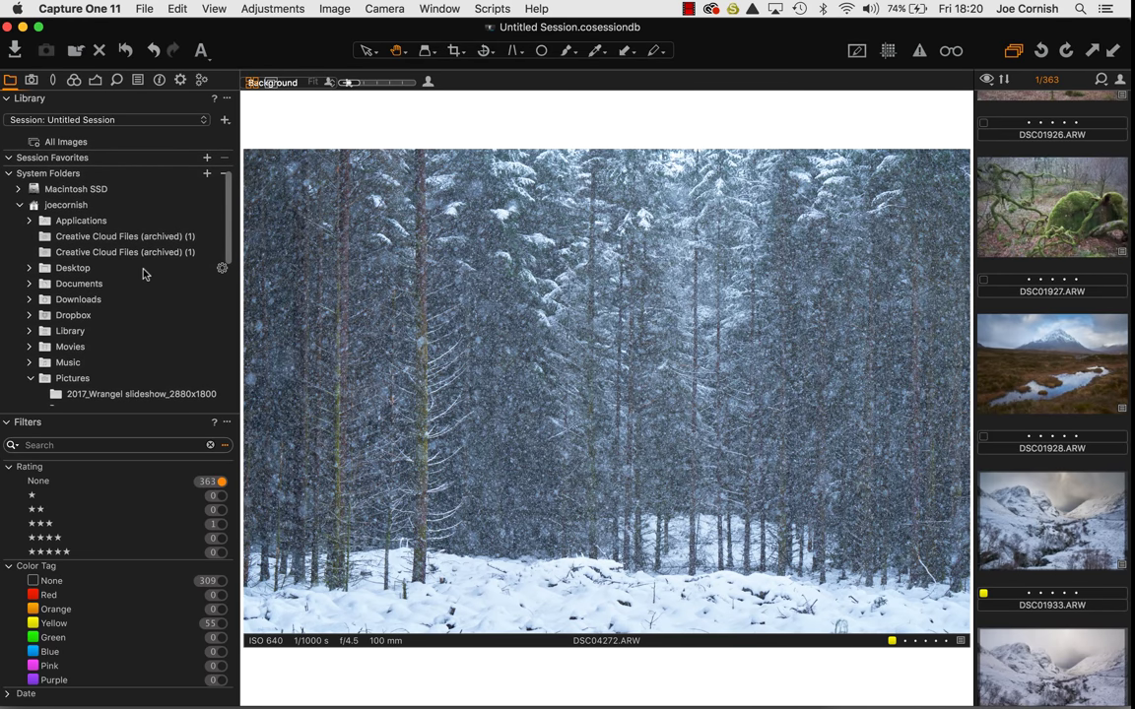
pyautogui.scroll(-8, 144, 274)
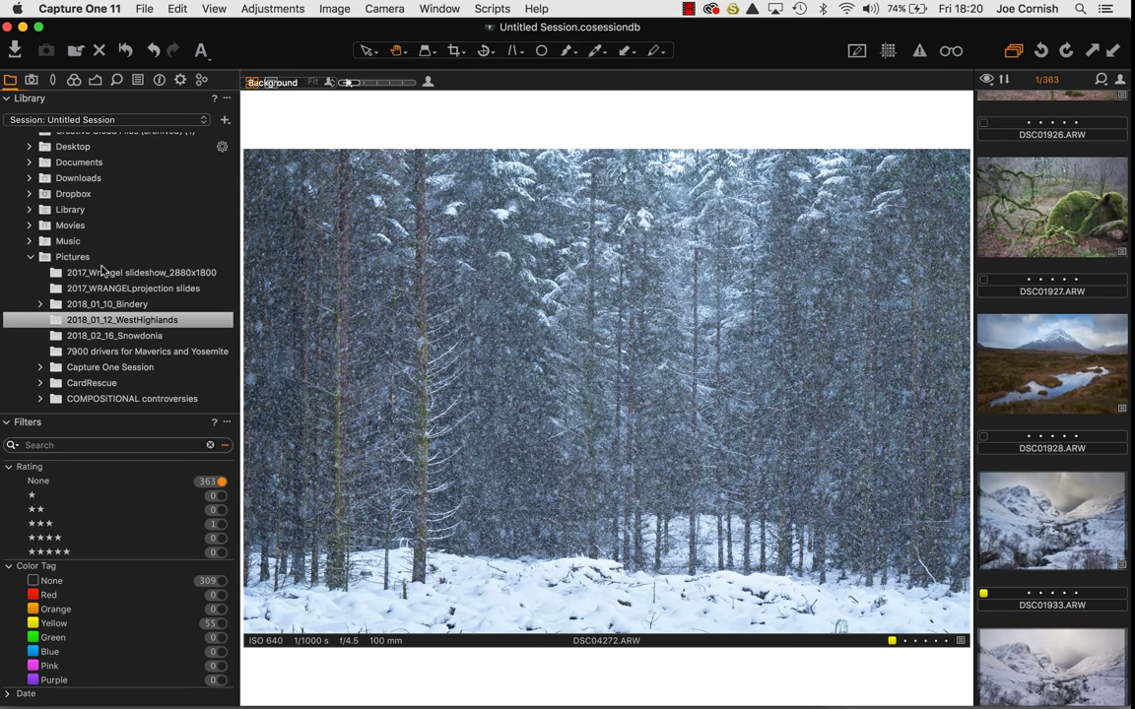
pyautogui.scroll(4, 111, 227)
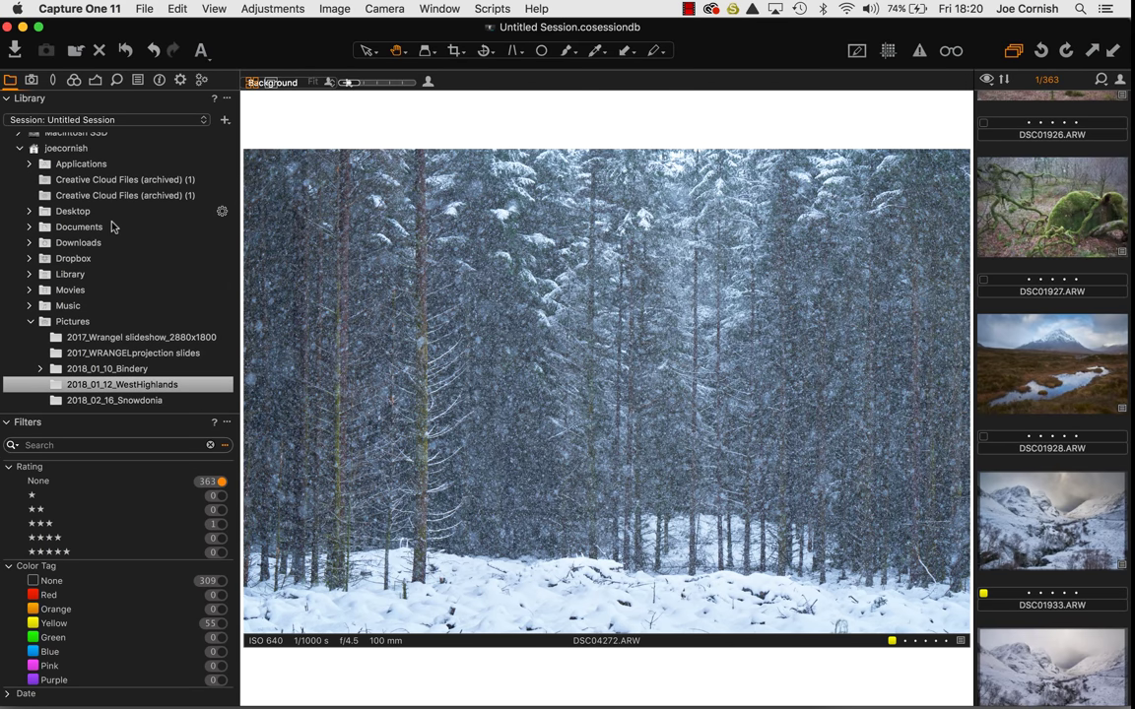
pyautogui.scroll(-8, 111, 227)
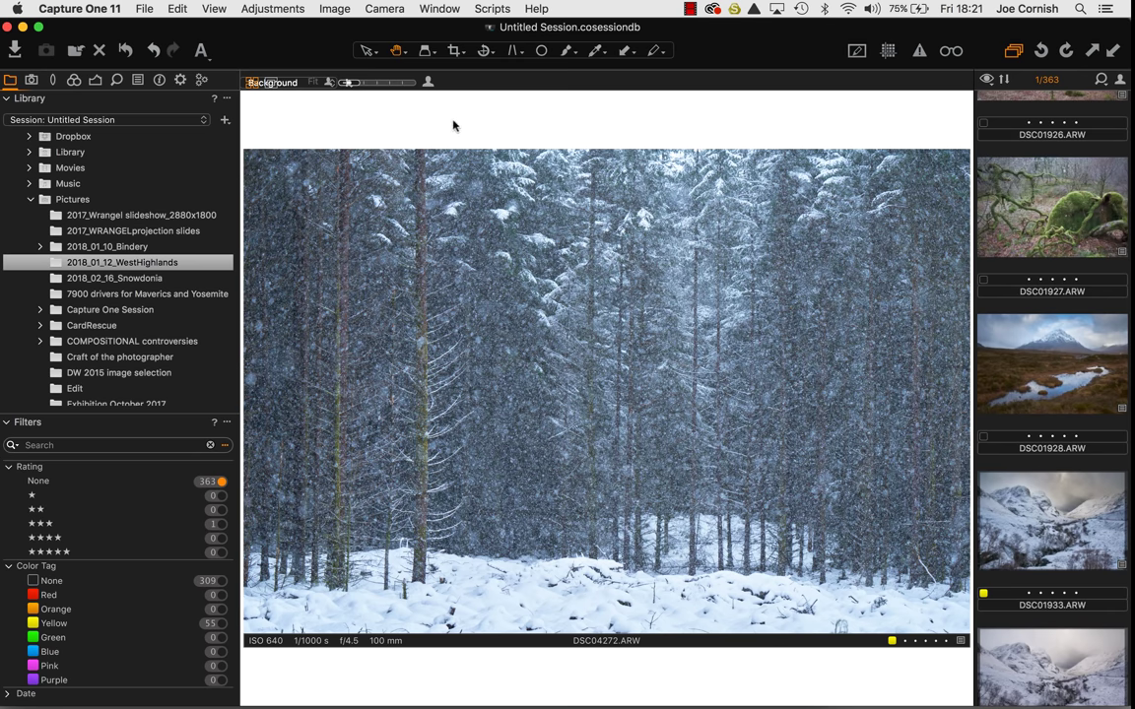
# Place the tools on the right of the viewer, swapping sides with the thumbnail browser
pyautogui.click(214, 8)
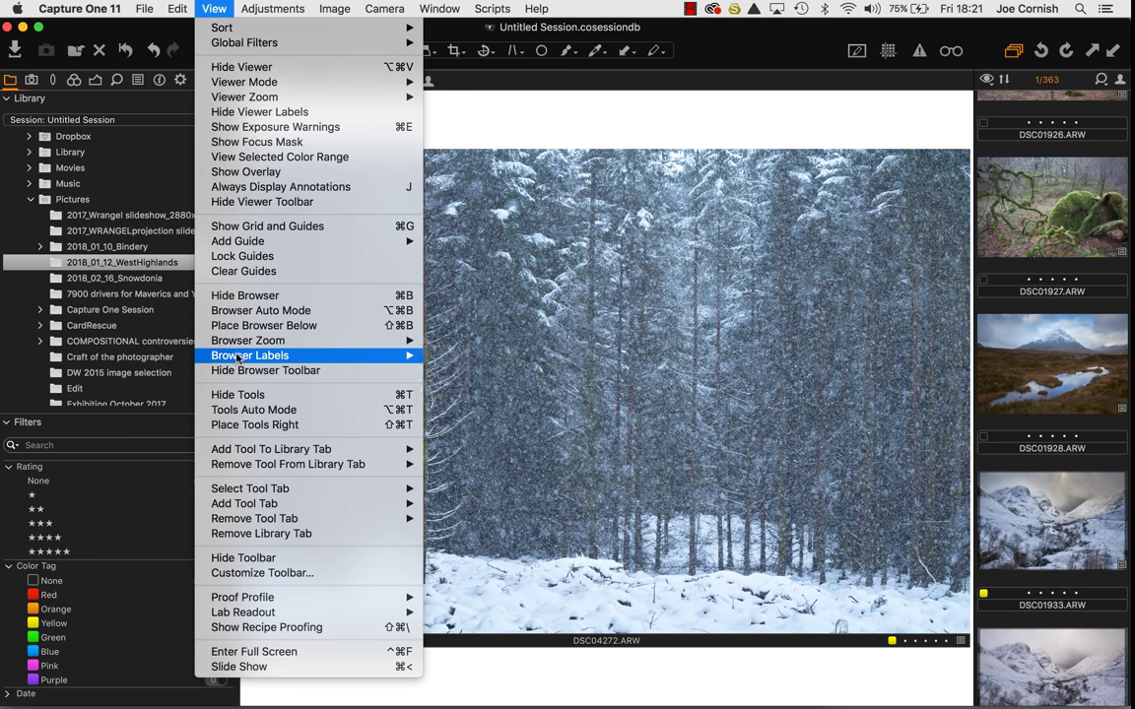
pyautogui.click(249, 425)
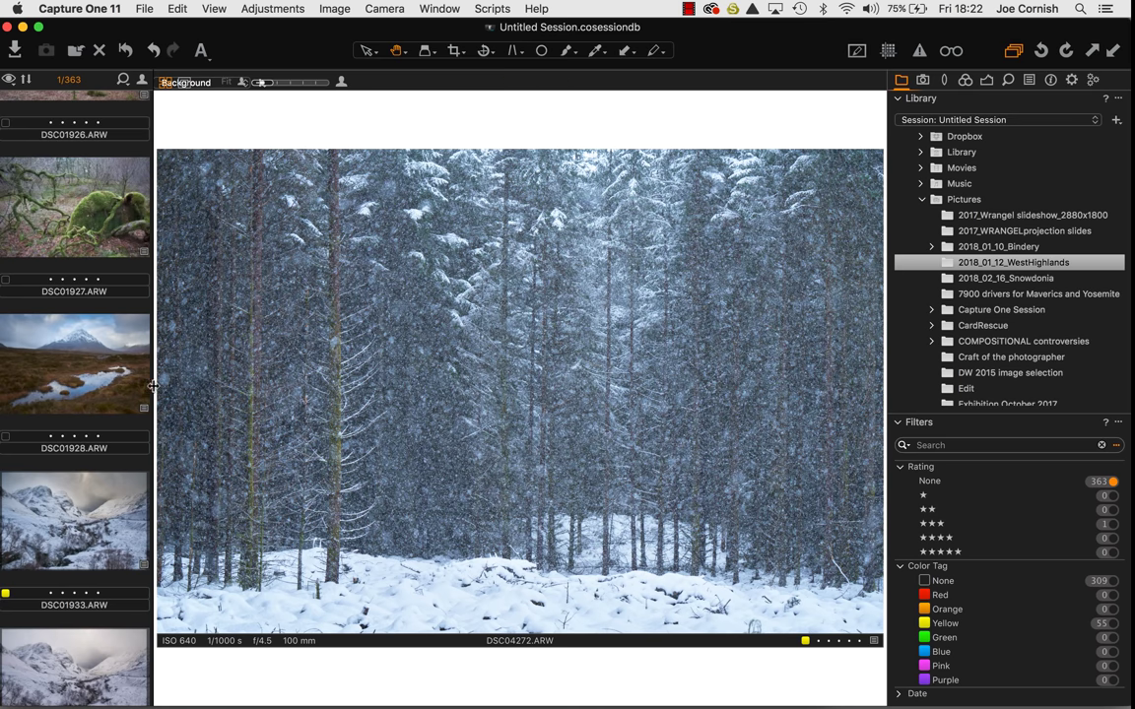
# Widen the browser to six thumbnail columns, try its thumbnail size control, and narrow it to two columns
pyautogui.moveTo(152, 386); pyautogui.dragTo(361, 351)
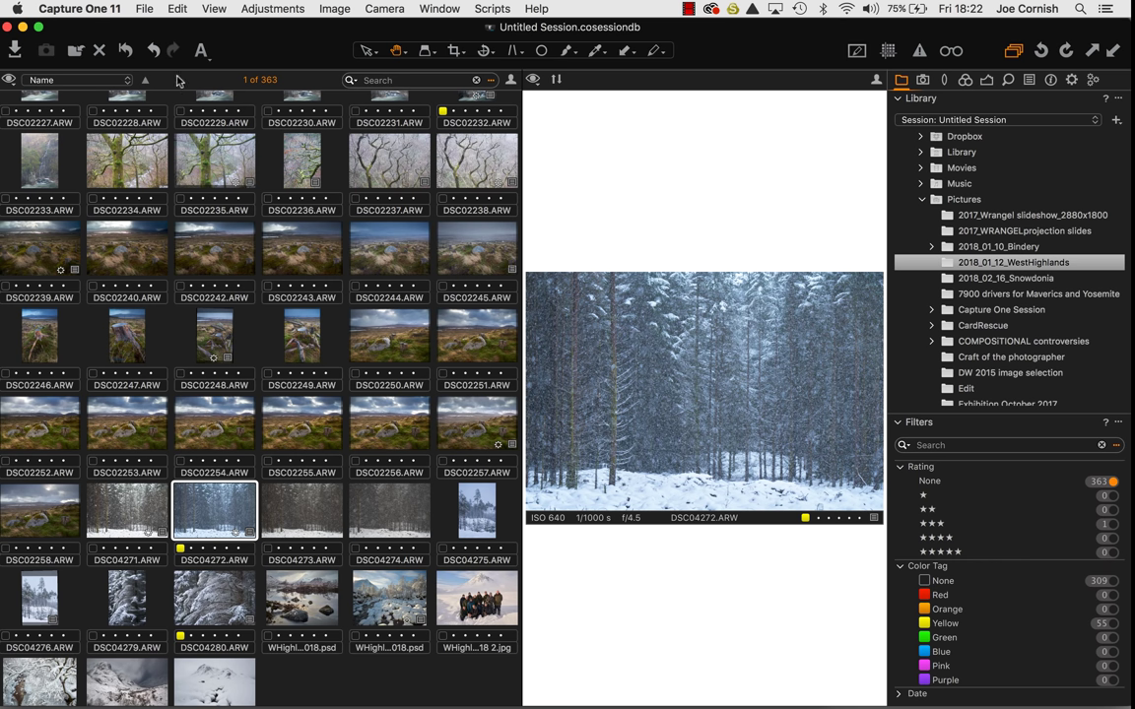
pyautogui.click(510, 83)
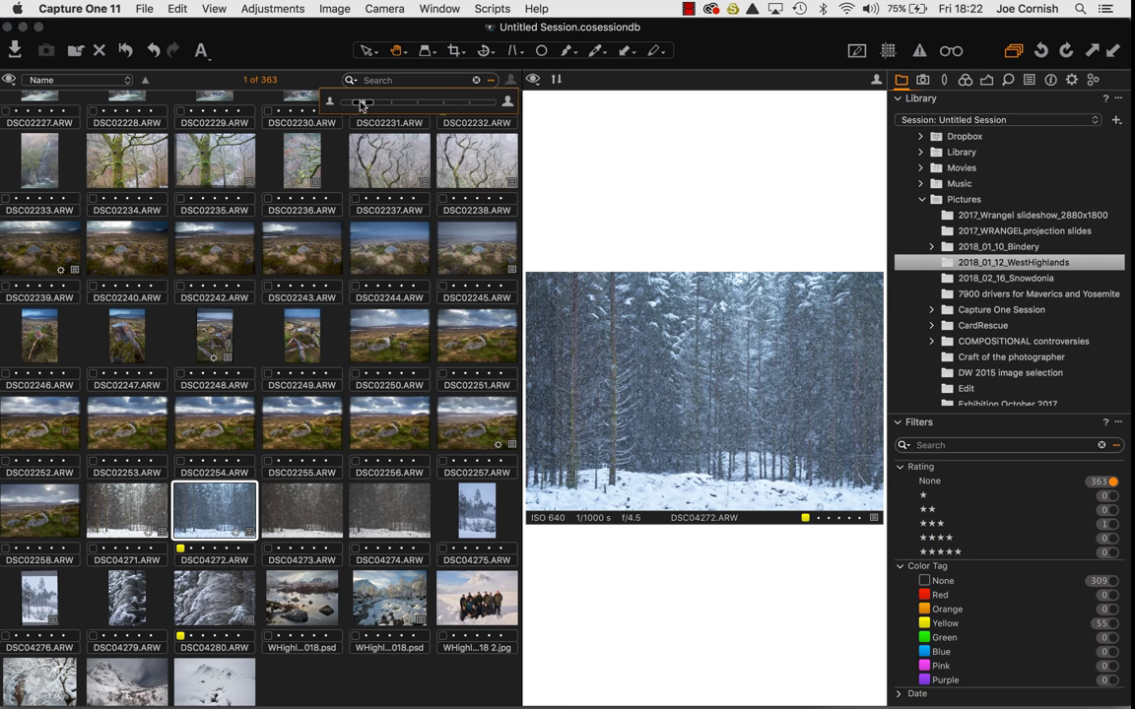
pyautogui.moveTo(362, 104)
pyautogui.mouseDown()
pyautogui.moveTo(414, 105)
pyautogui.moveTo(364, 105)
pyautogui.mouseUp()
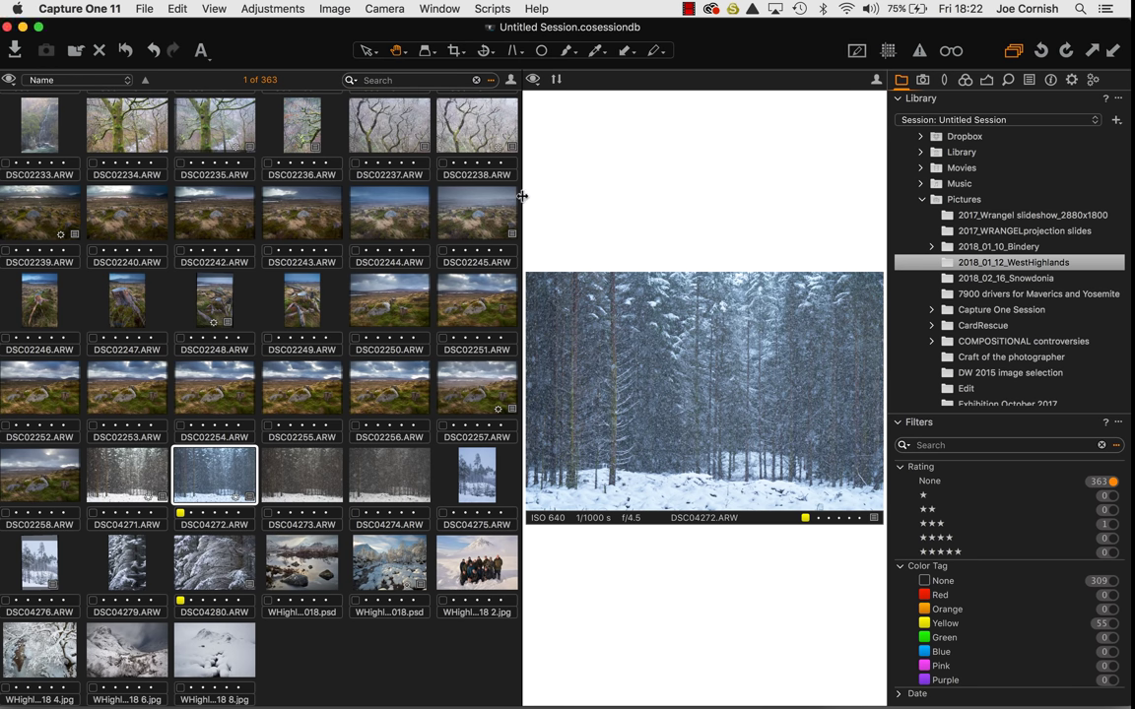
pyautogui.moveTo(522, 196); pyautogui.dragTo(173, 222)
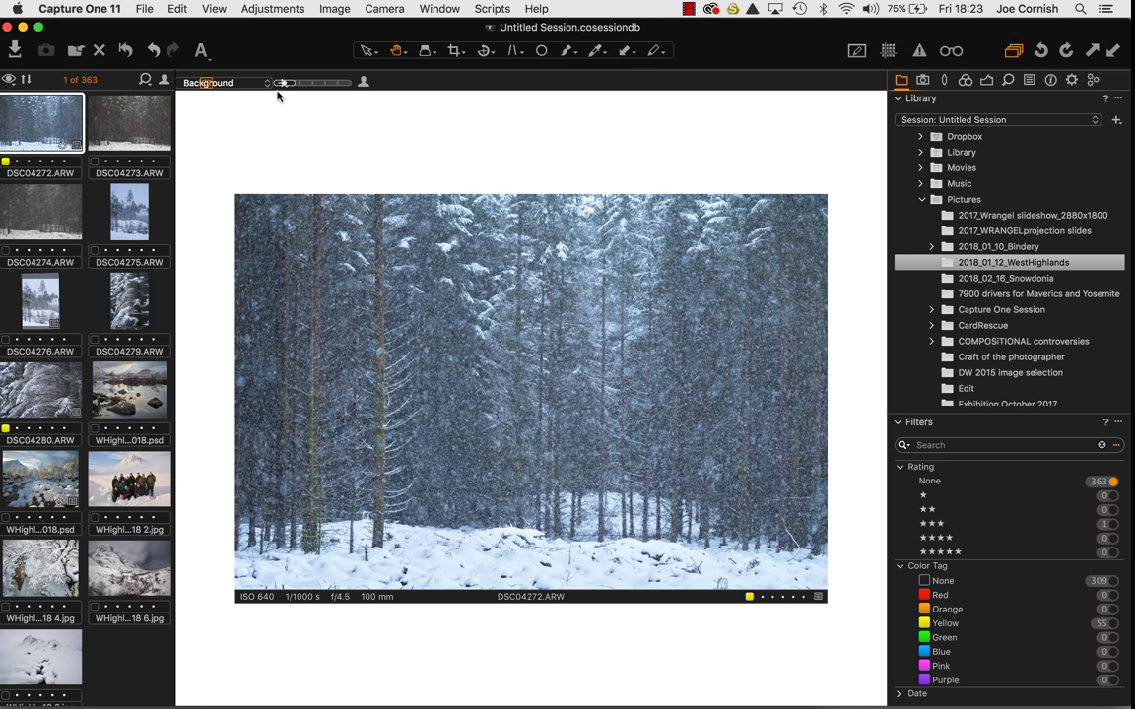
# In the appearance preferences, set the viewer's proof margin to 94 px and its background color to Dark
pyautogui.click(145, 9)
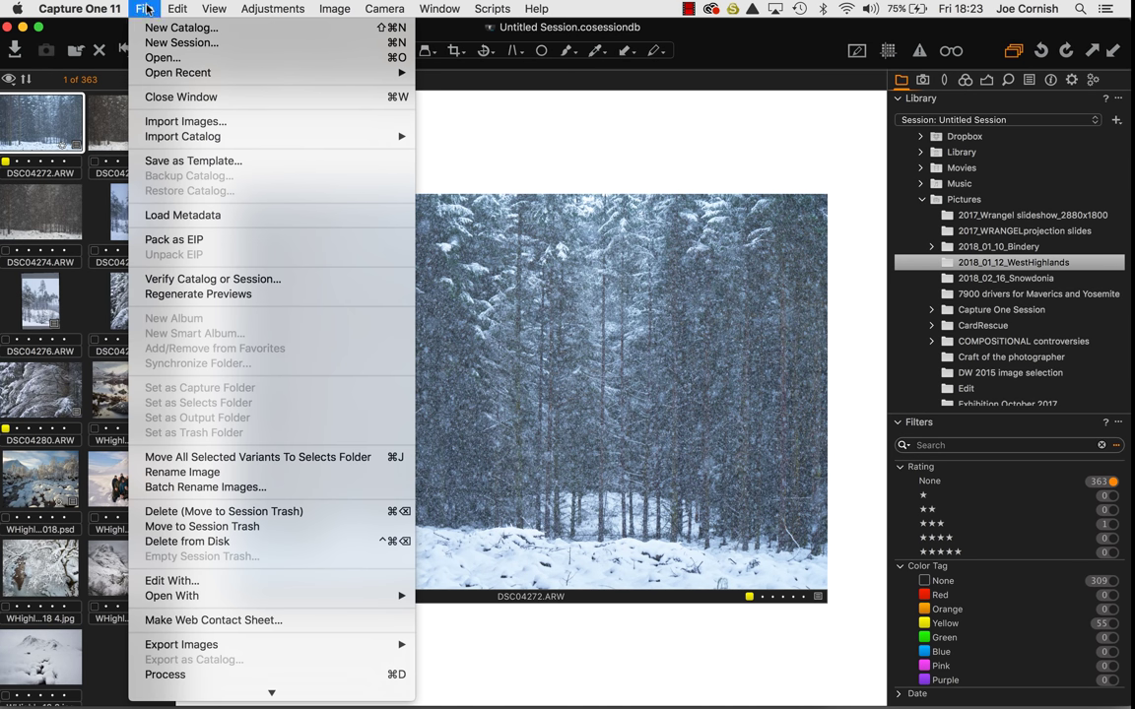
pyautogui.moveTo(87, 9)
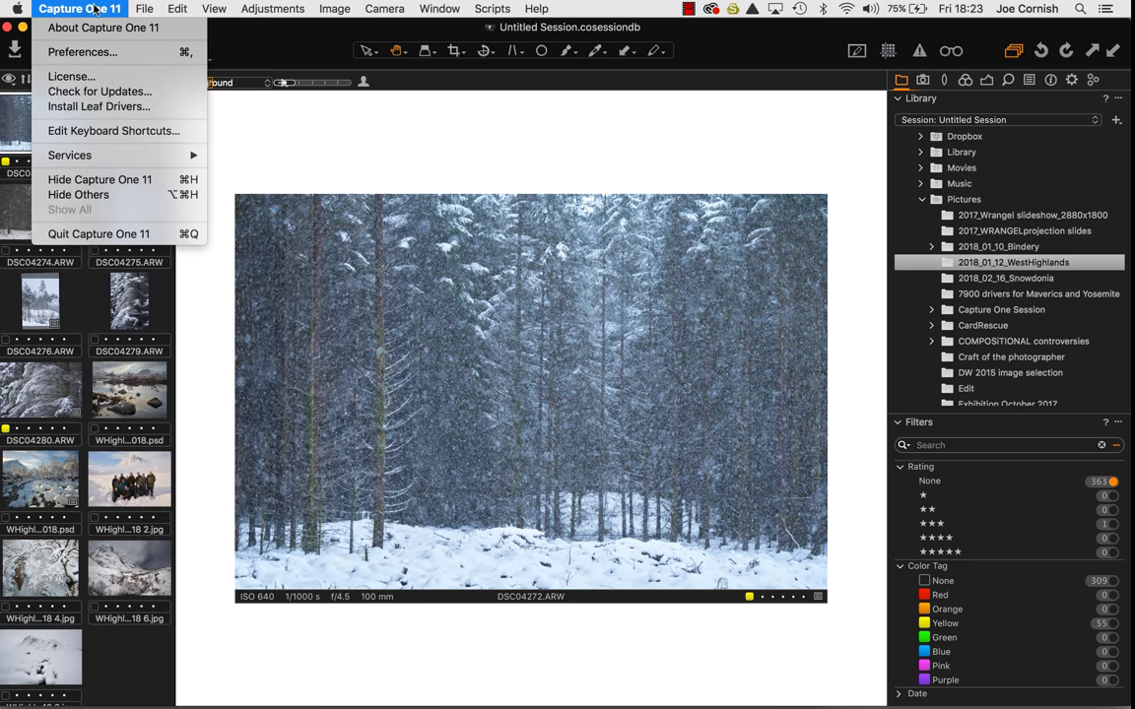
pyautogui.click(75, 52)
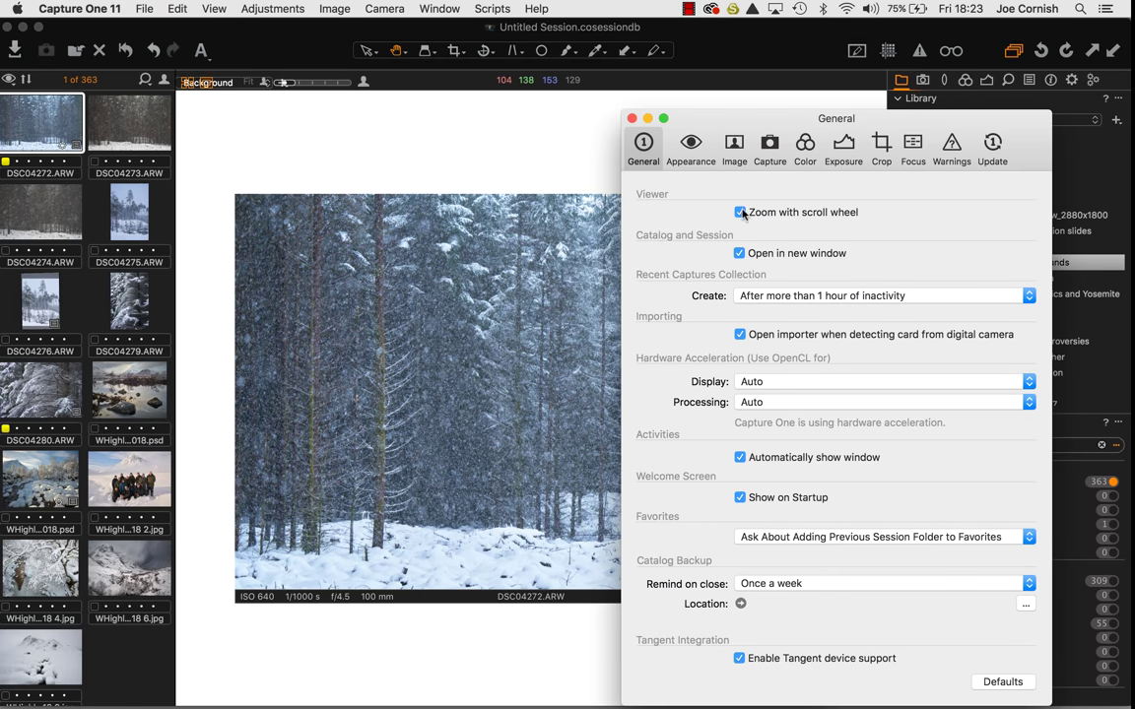
pyautogui.click(690, 143)
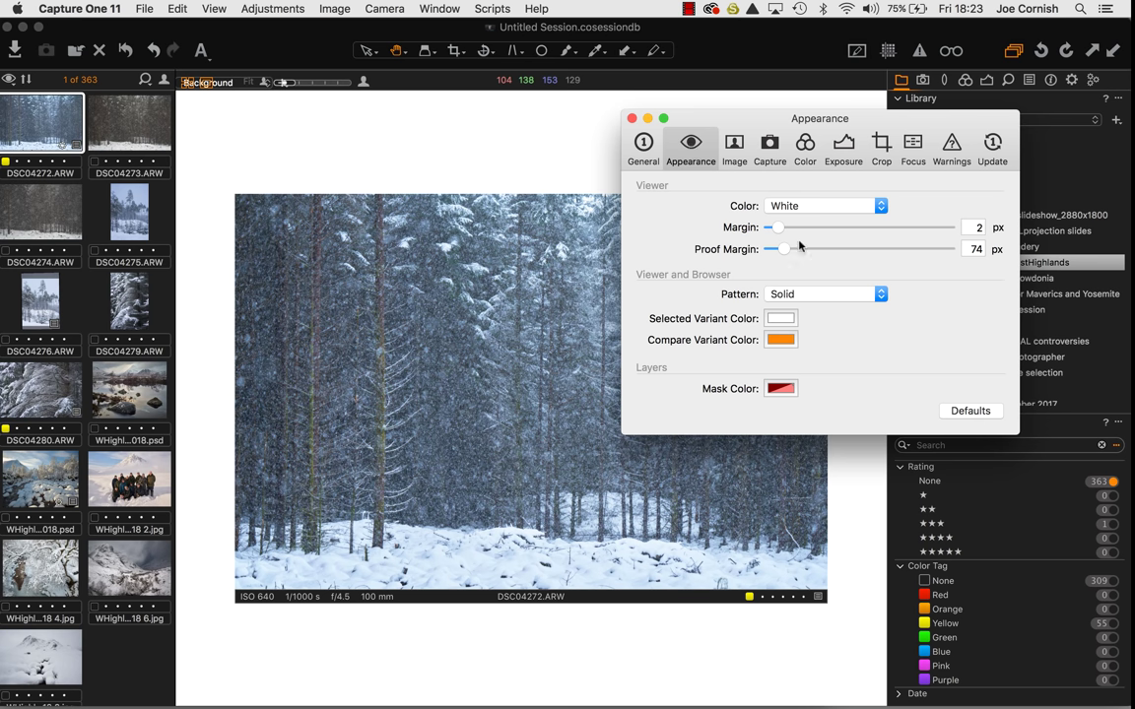
pyautogui.moveTo(780, 249)
pyautogui.mouseDown()
pyautogui.moveTo(799, 249)
pyautogui.moveTo(785, 251)
pyautogui.mouseUp()
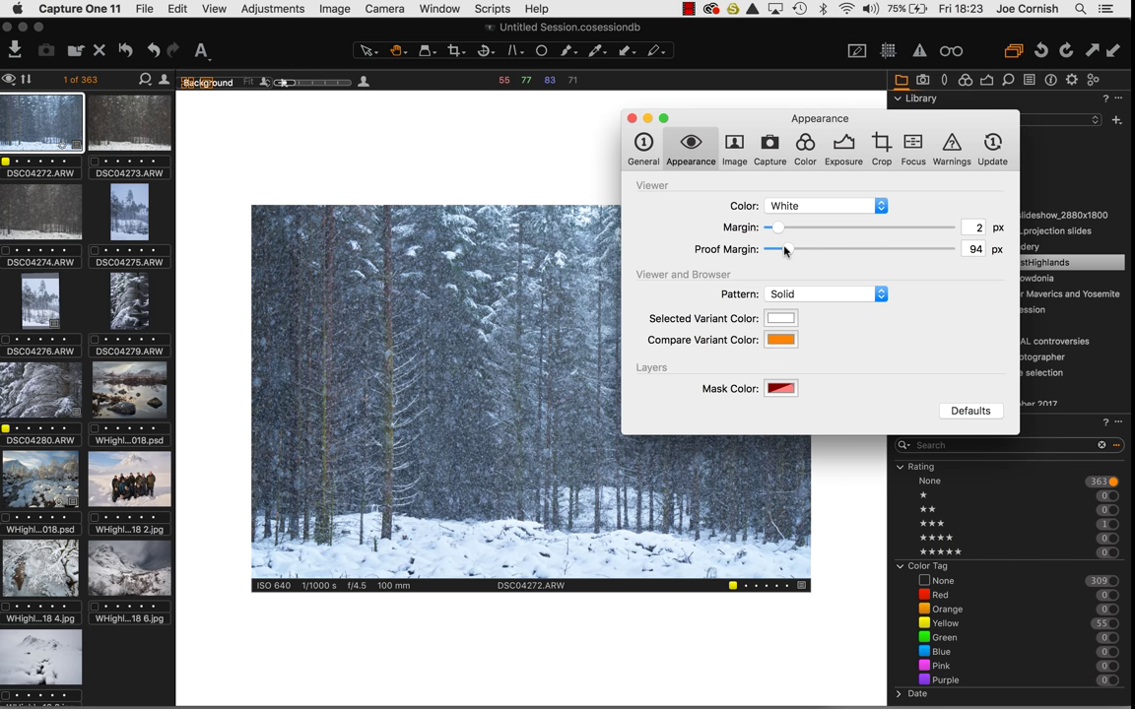
pyautogui.click(841, 206)
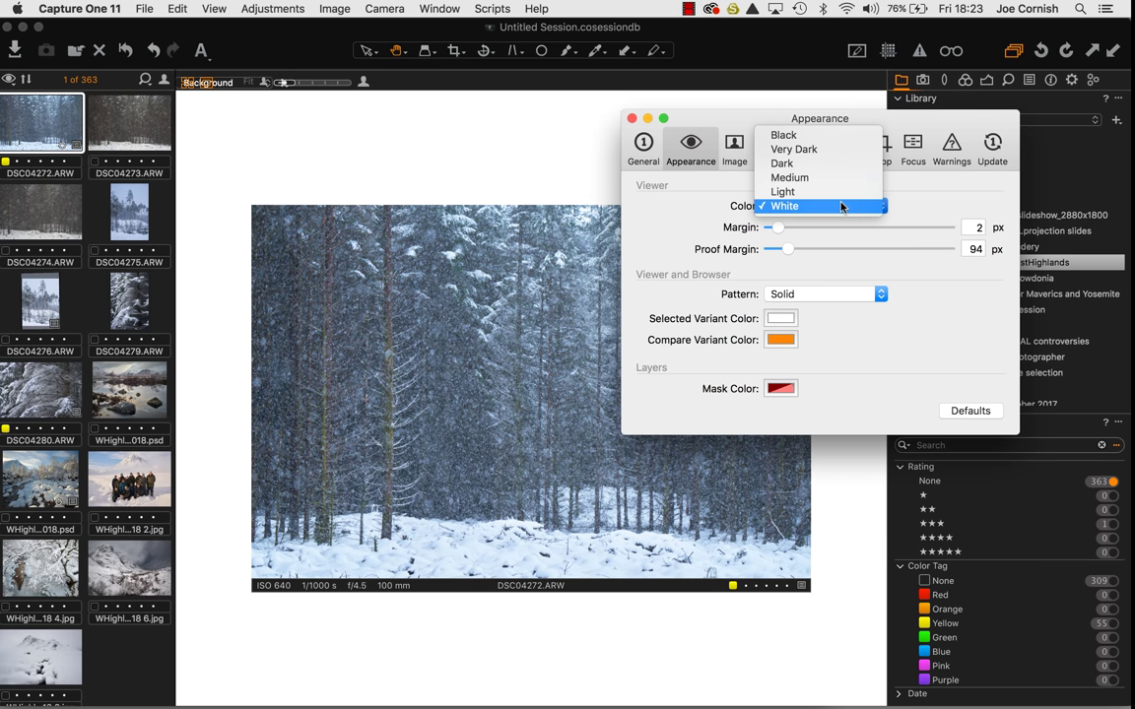
pyautogui.click(817, 165)
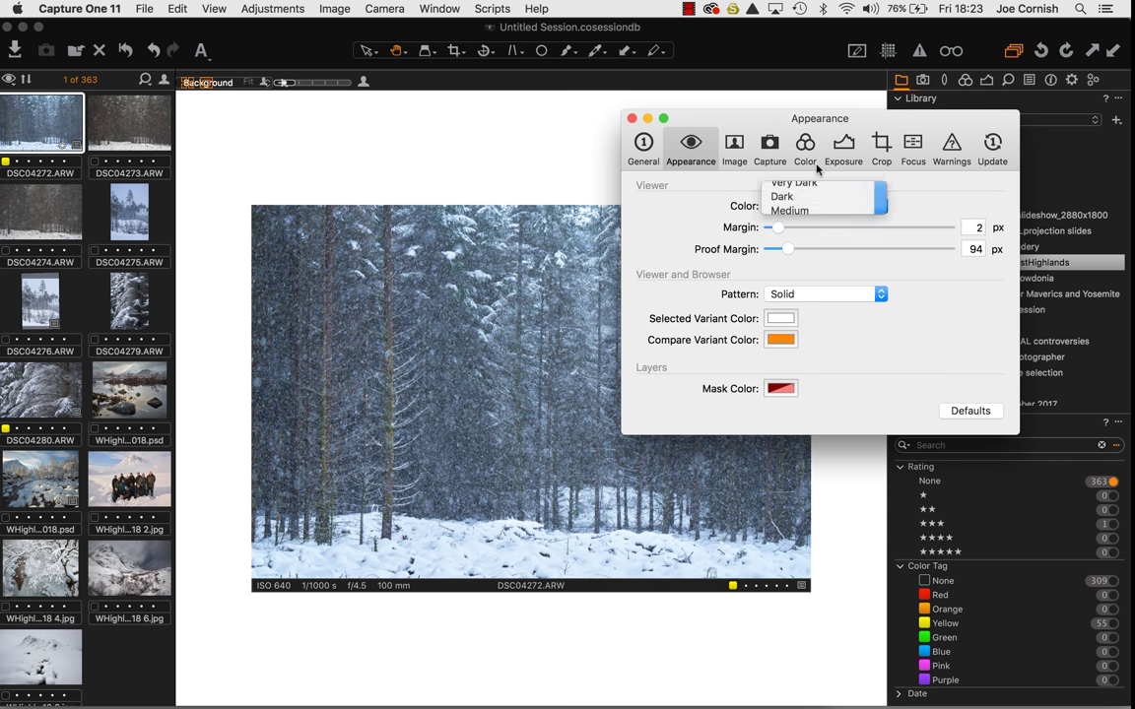
# Set the viewer's background color to White, close the preferences, and turn off the proof margin around the photo
pyautogui.click(856, 207)
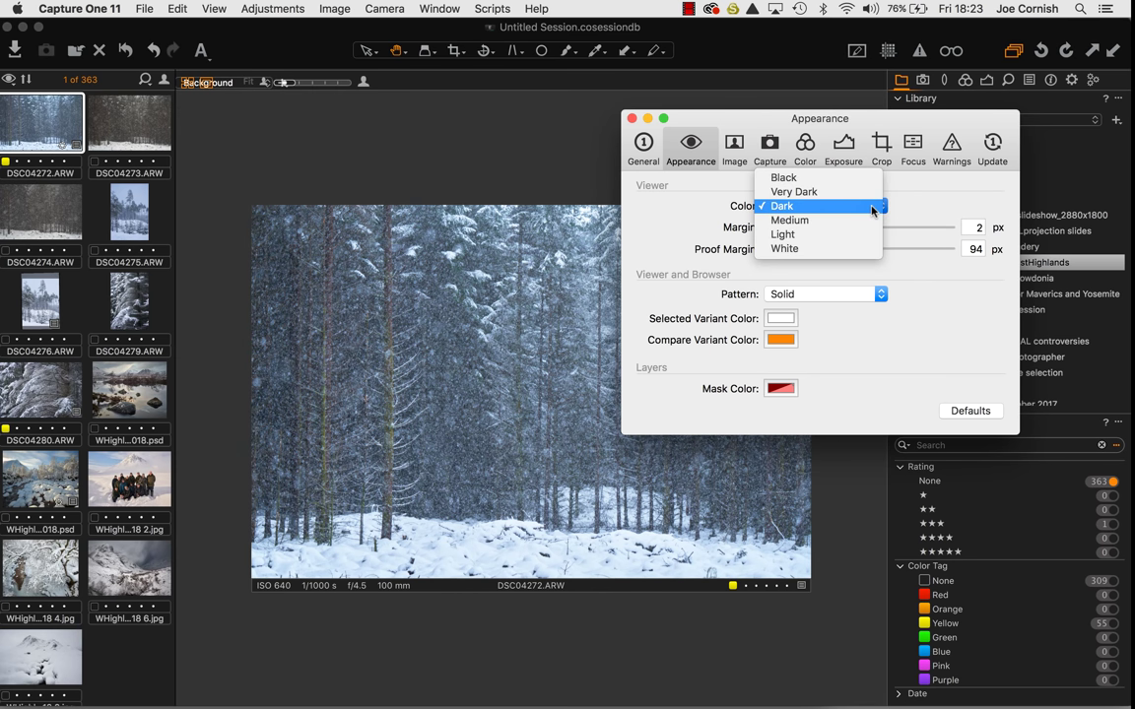
pyautogui.click(848, 249)
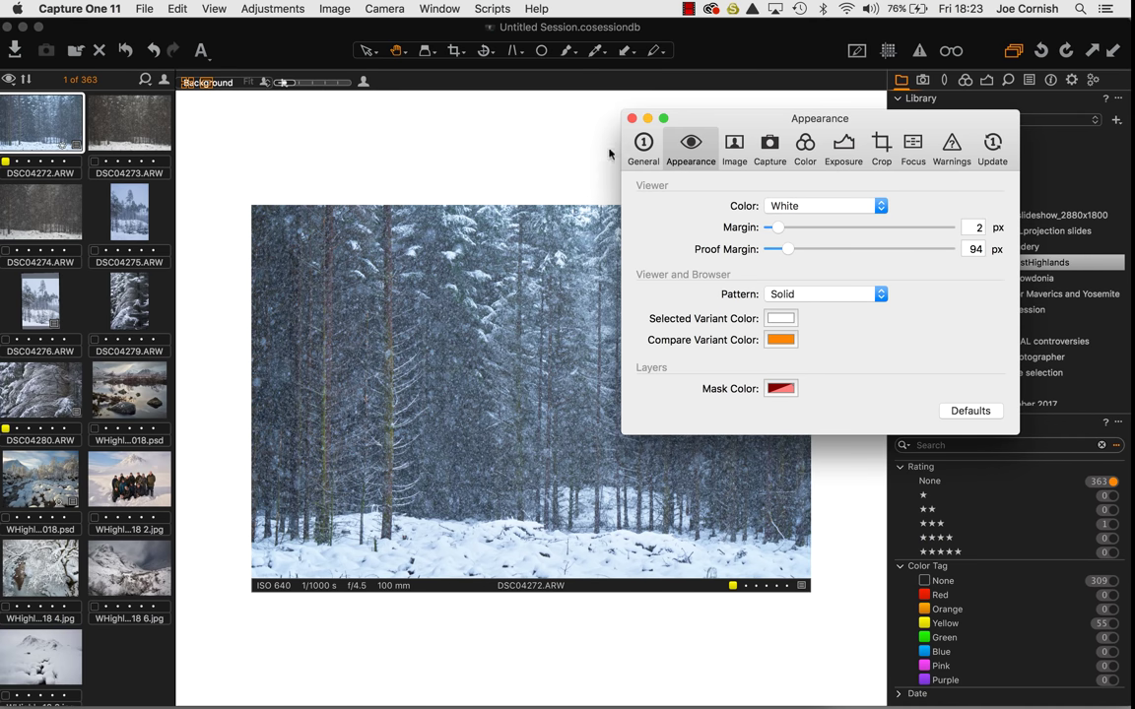
pyautogui.click(632, 118)
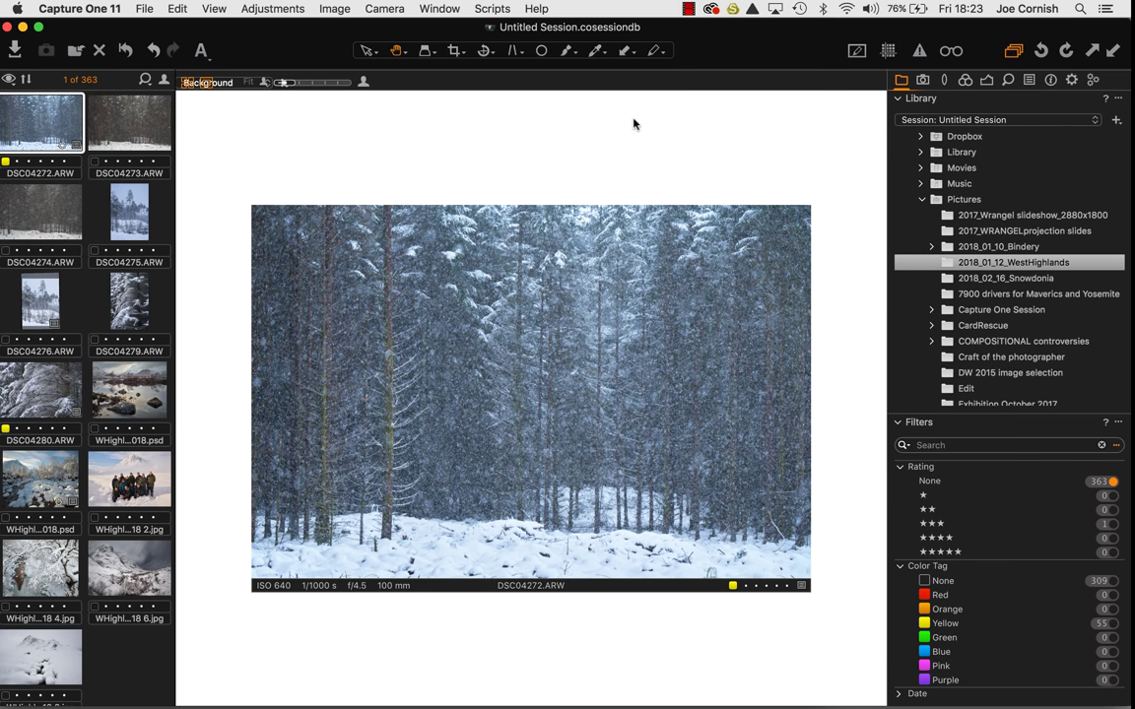
pyautogui.click(202, 83)
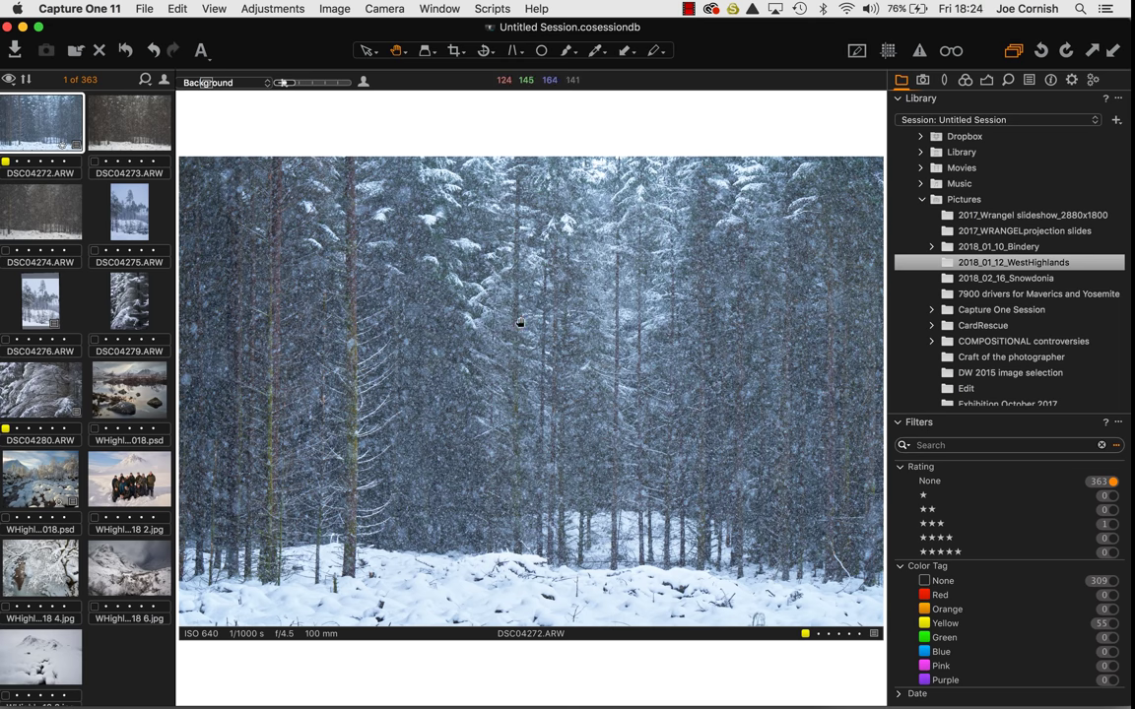
# Inspect DSC04272.ARW at several magnifications, including 100% and fit to view, and look at the earlier thumbnails in the browser
pyautogui.scroll(10, 519, 322)
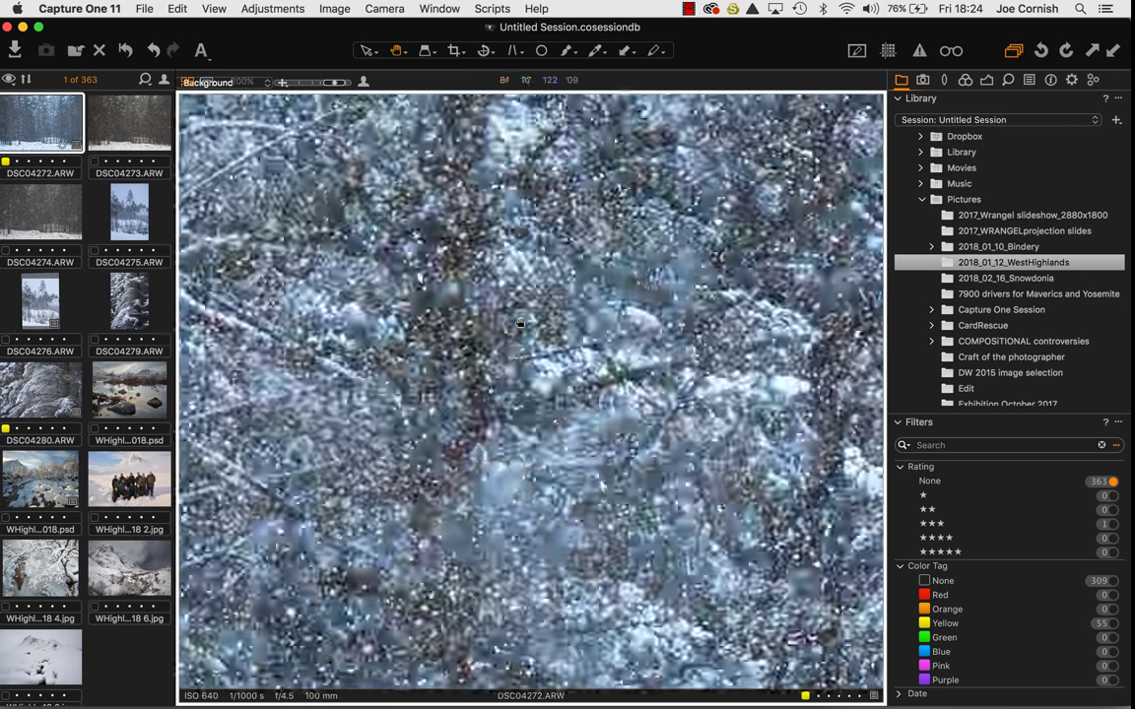
pyautogui.scroll(-10, 519, 322)
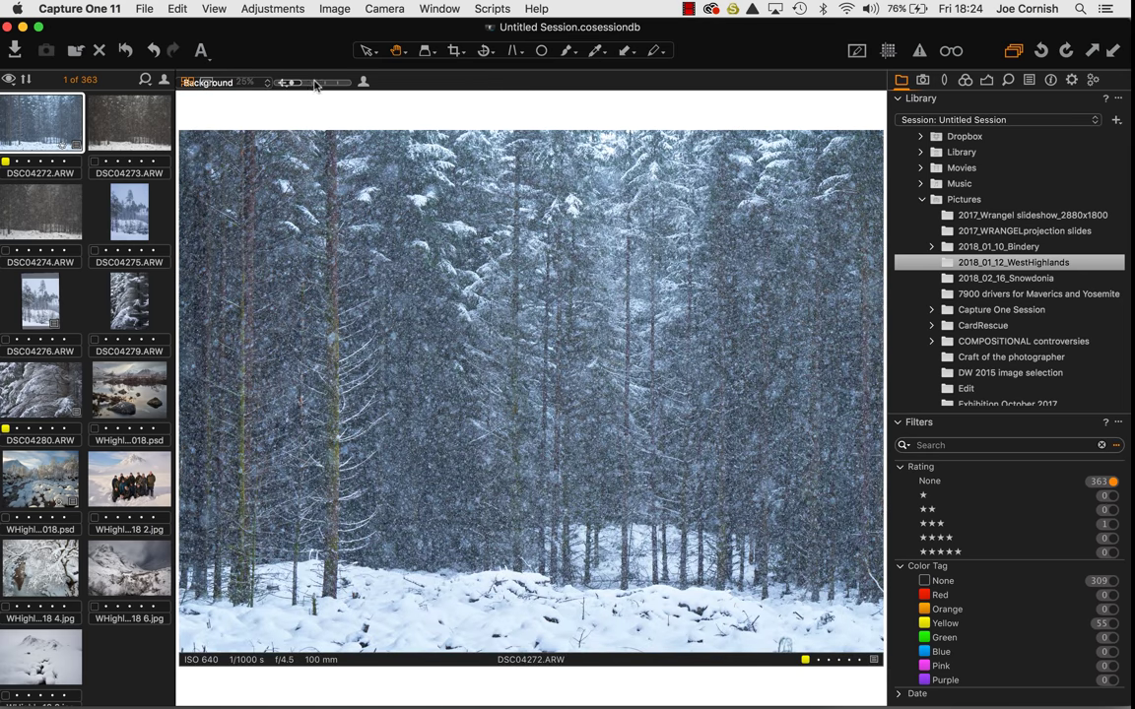
pyautogui.moveTo(291, 84); pyautogui.dragTo(301, 84)
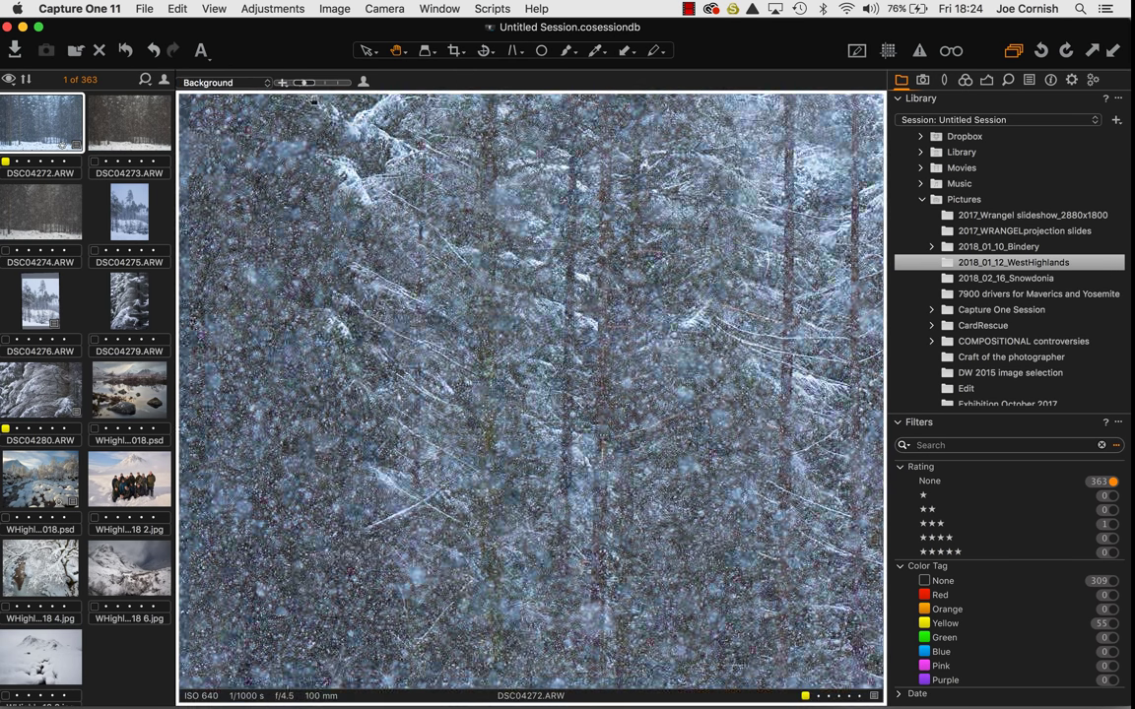
pyautogui.press('super+0')
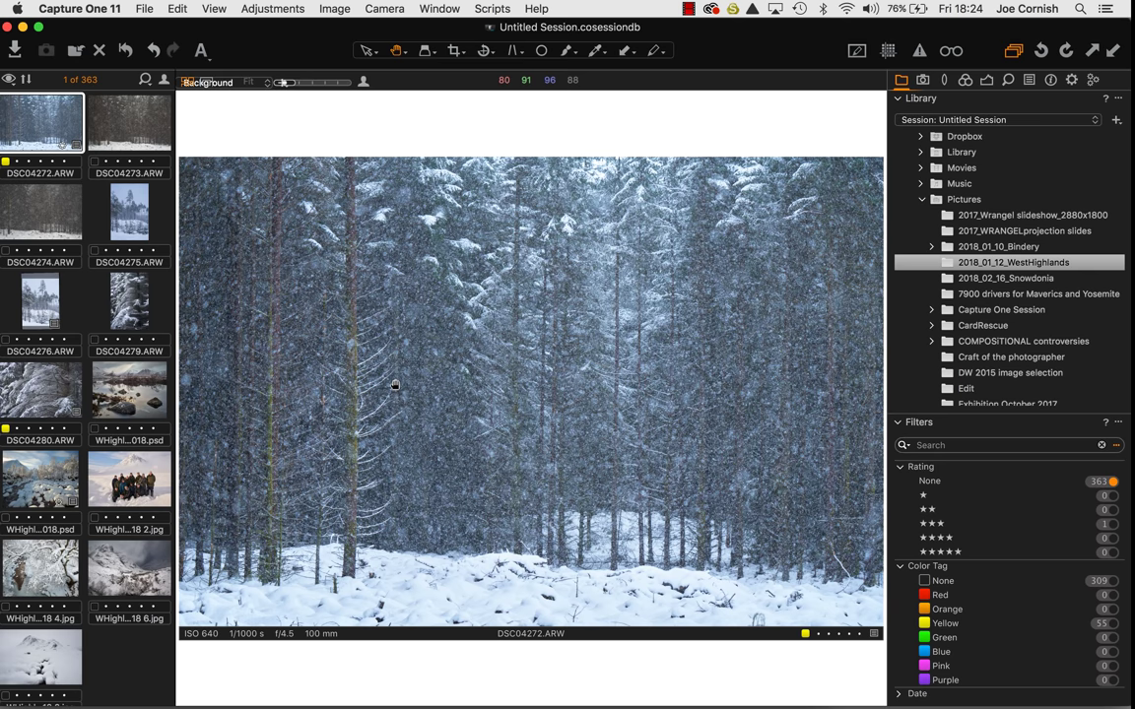
pyautogui.click(458, 336)
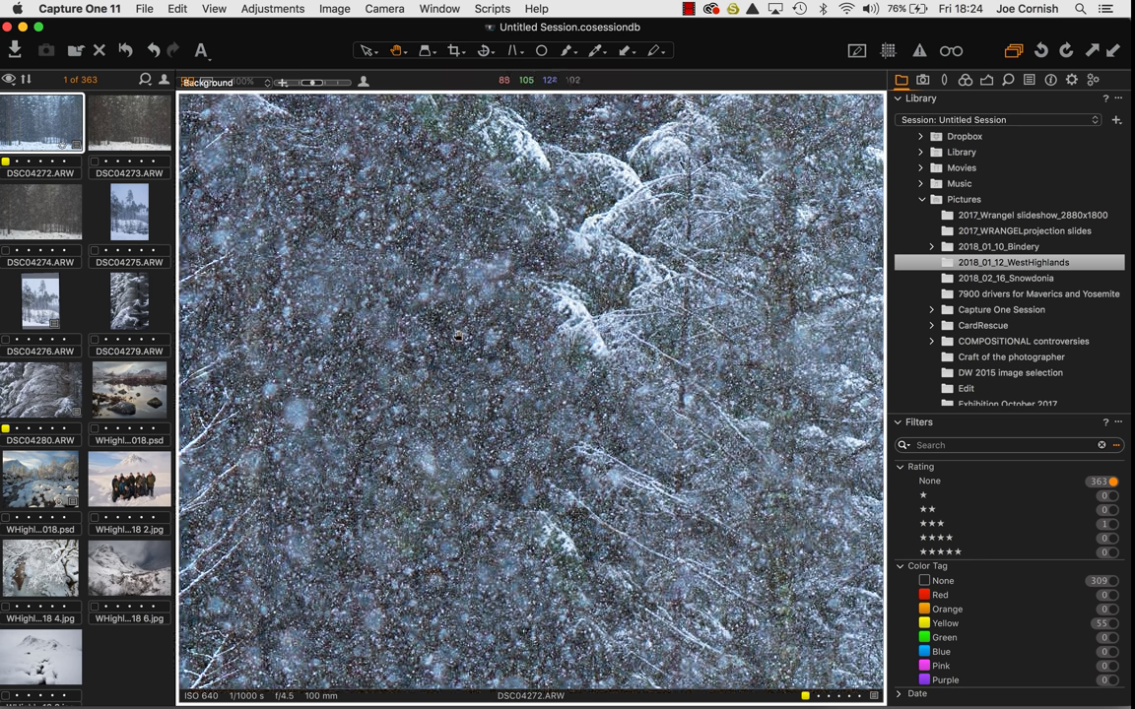
pyautogui.click(458, 336)
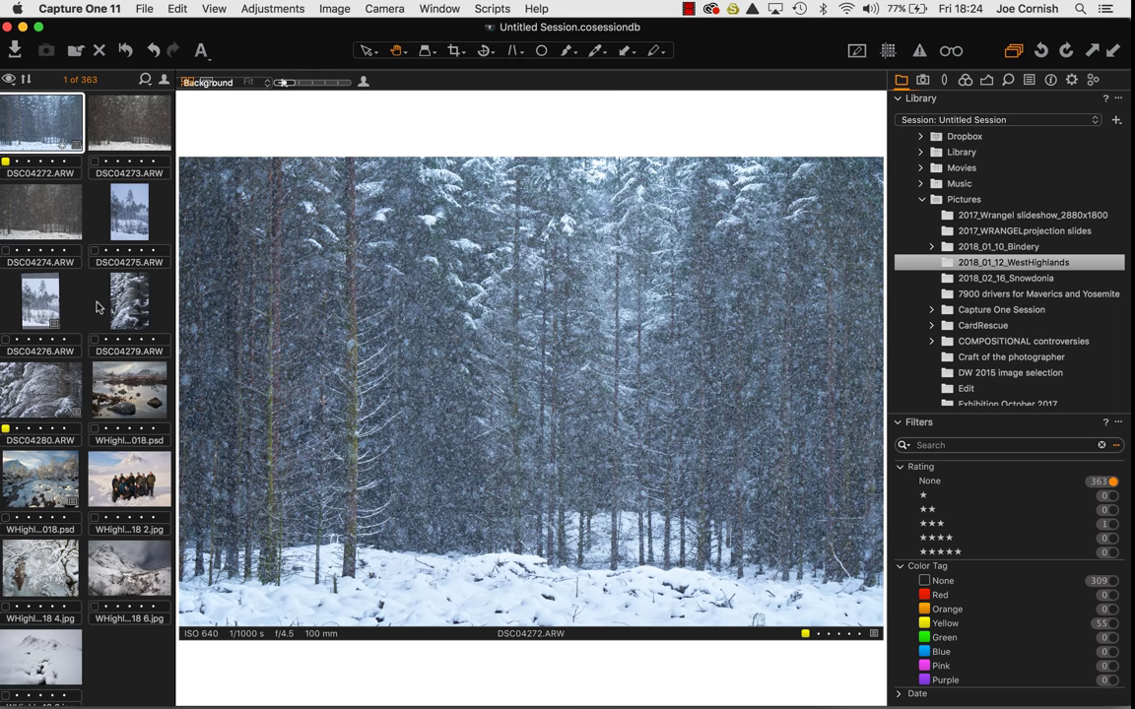
pyautogui.scroll(3, 96, 303)
pyautogui.scroll(8, 96, 306)
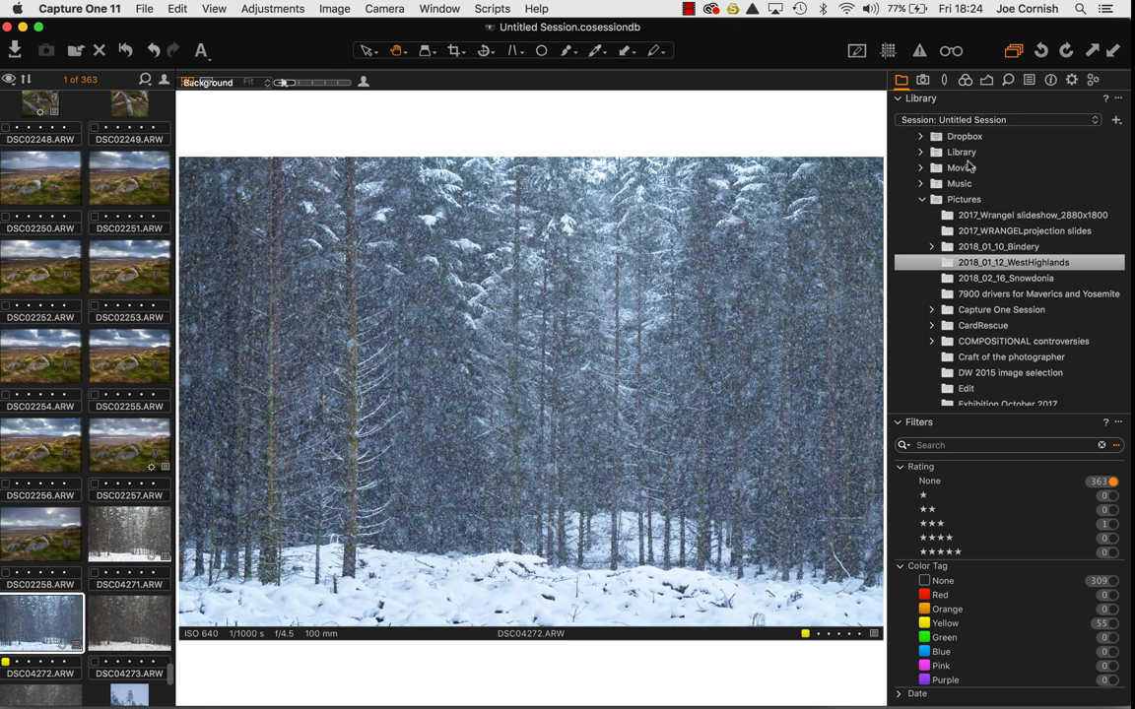
# Look through the tools grouped under Library, Capture, Lens, Color and Exposure
pyautogui.click(923, 81)
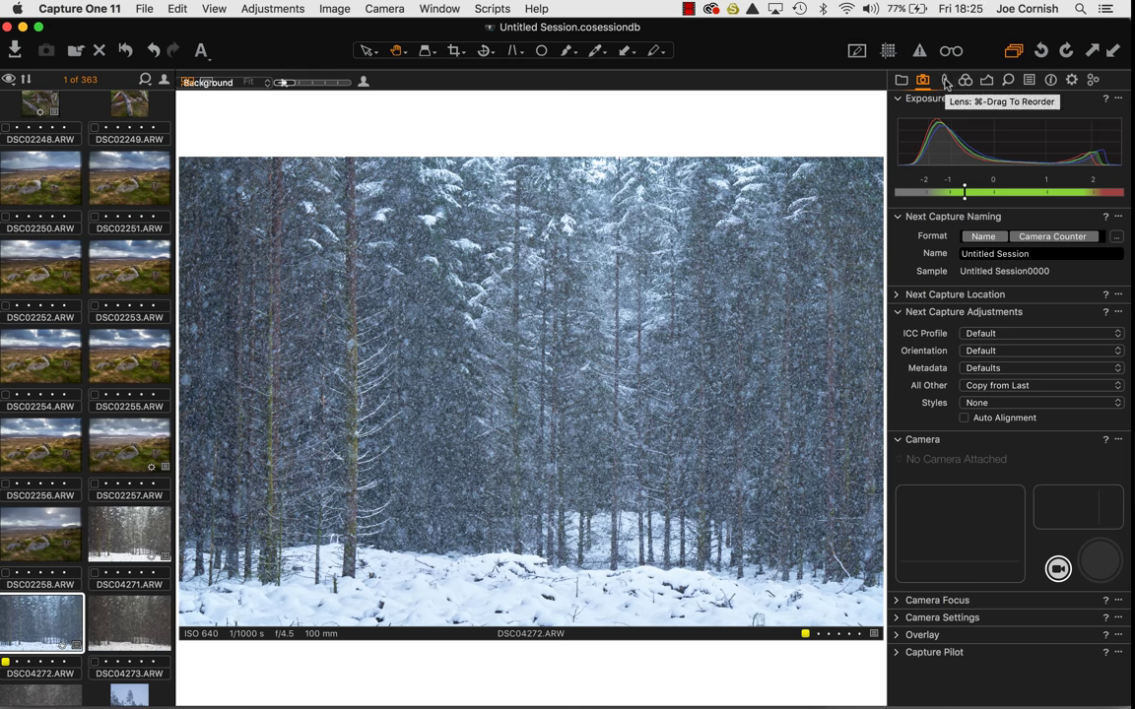
pyautogui.click(902, 81)
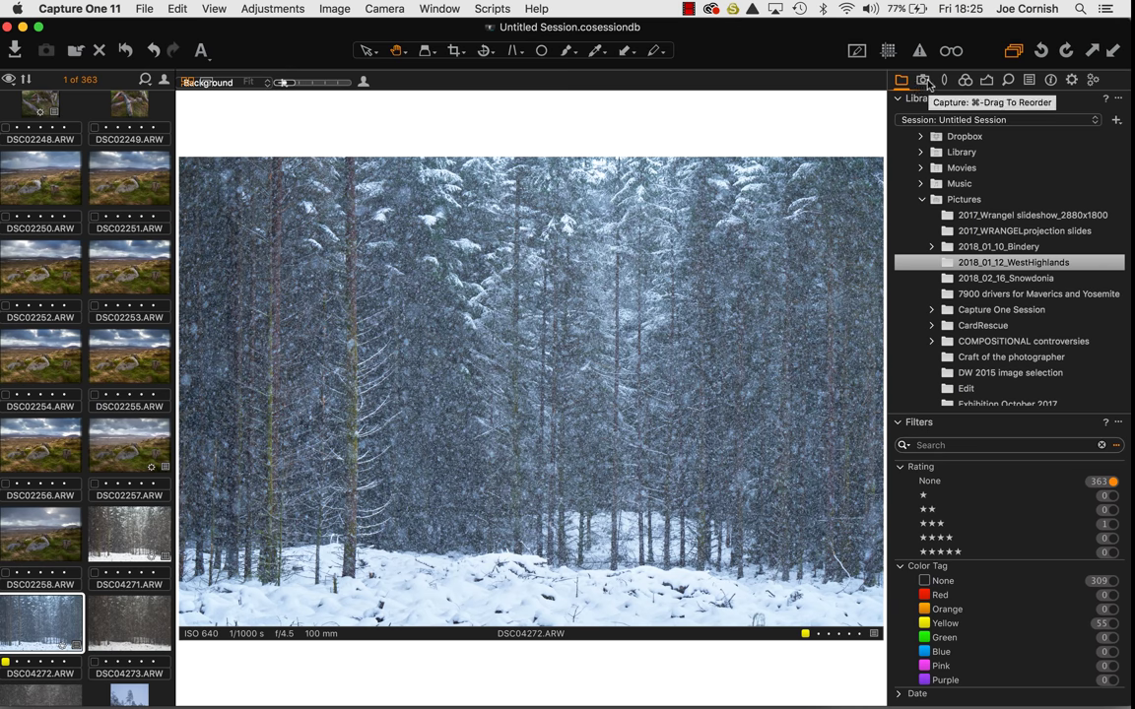
pyautogui.click(924, 79)
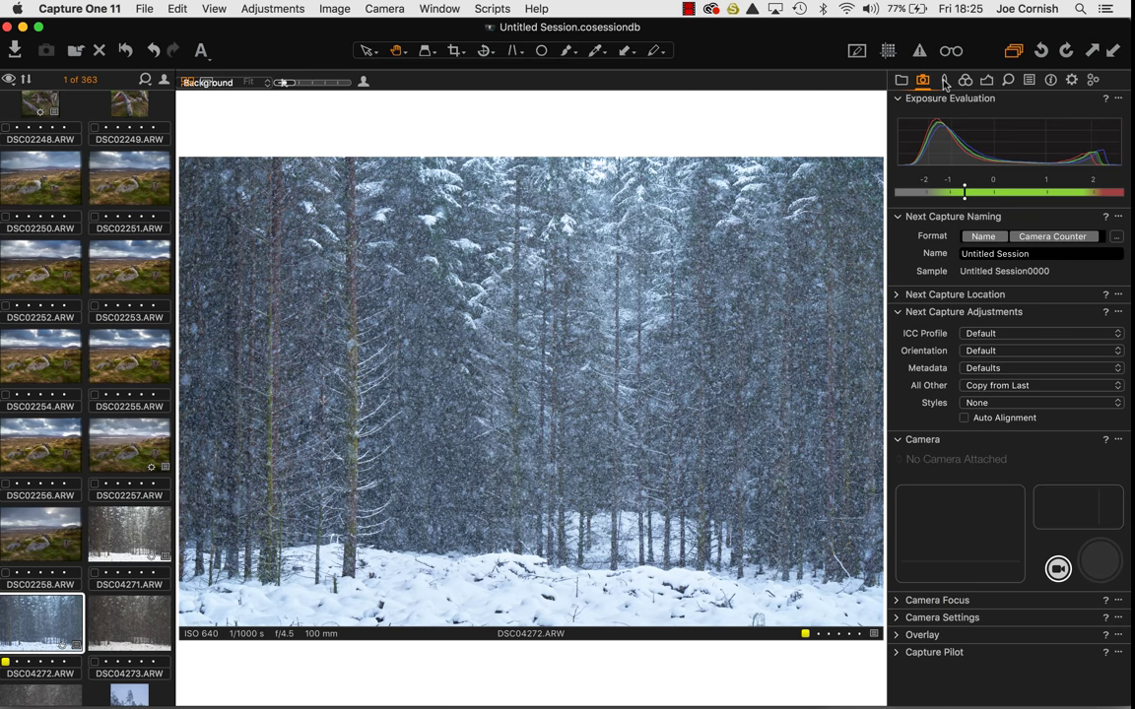
pyautogui.click(944, 81)
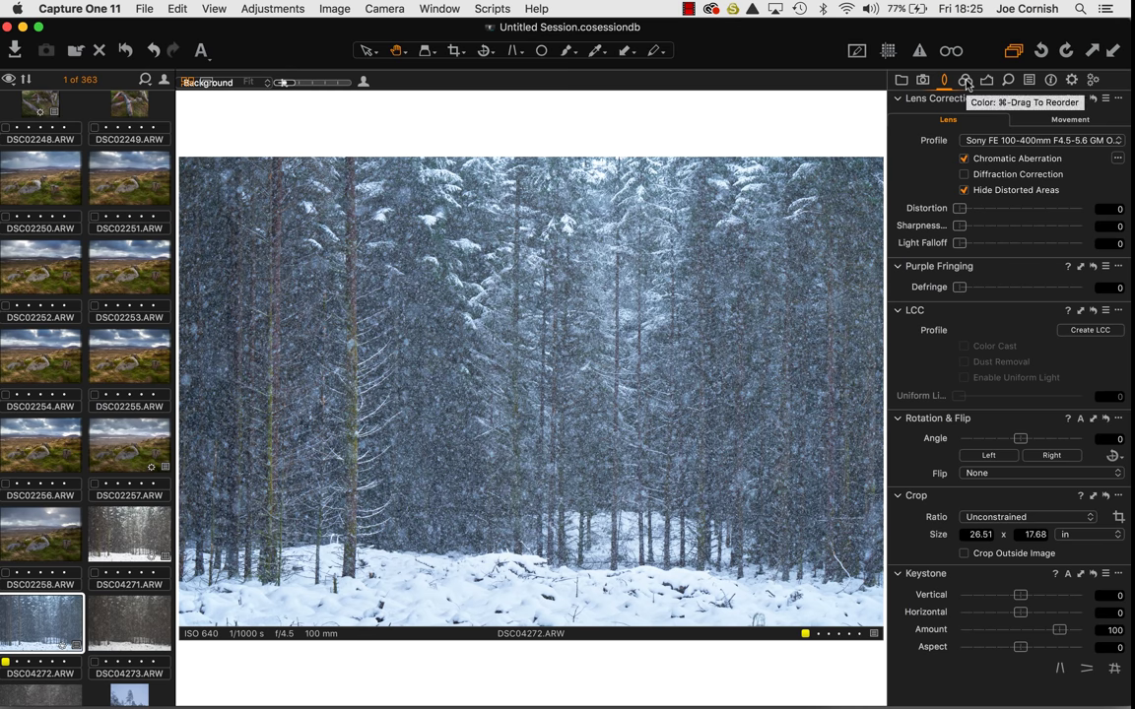
pyautogui.click(966, 81)
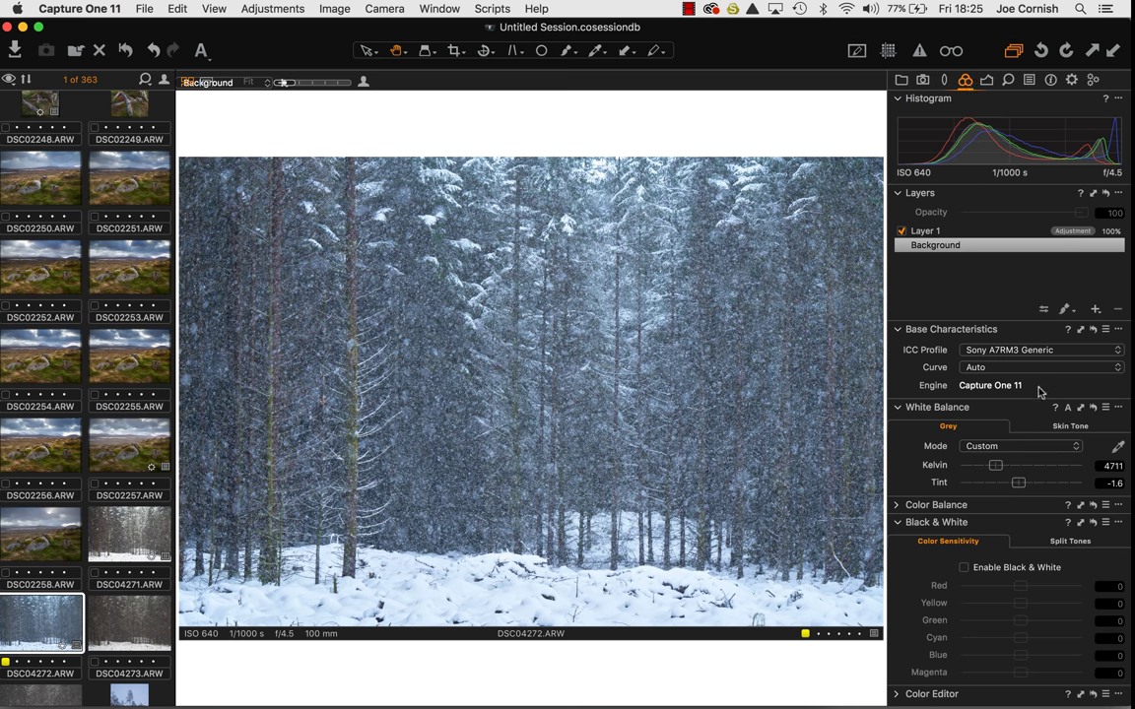
pyautogui.click(987, 80)
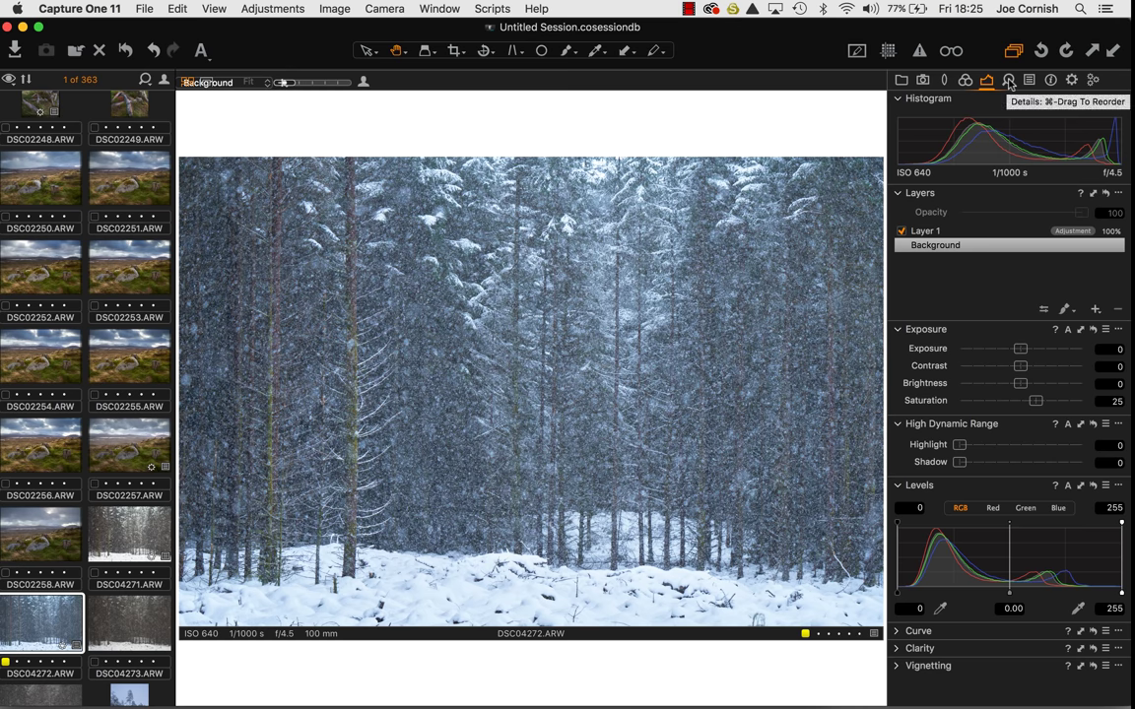
# In the Details tools, collapse Layers, Sharpening, Noise Reduction, Film Grain, Moire and Spot Removal
pyautogui.click(1009, 80)
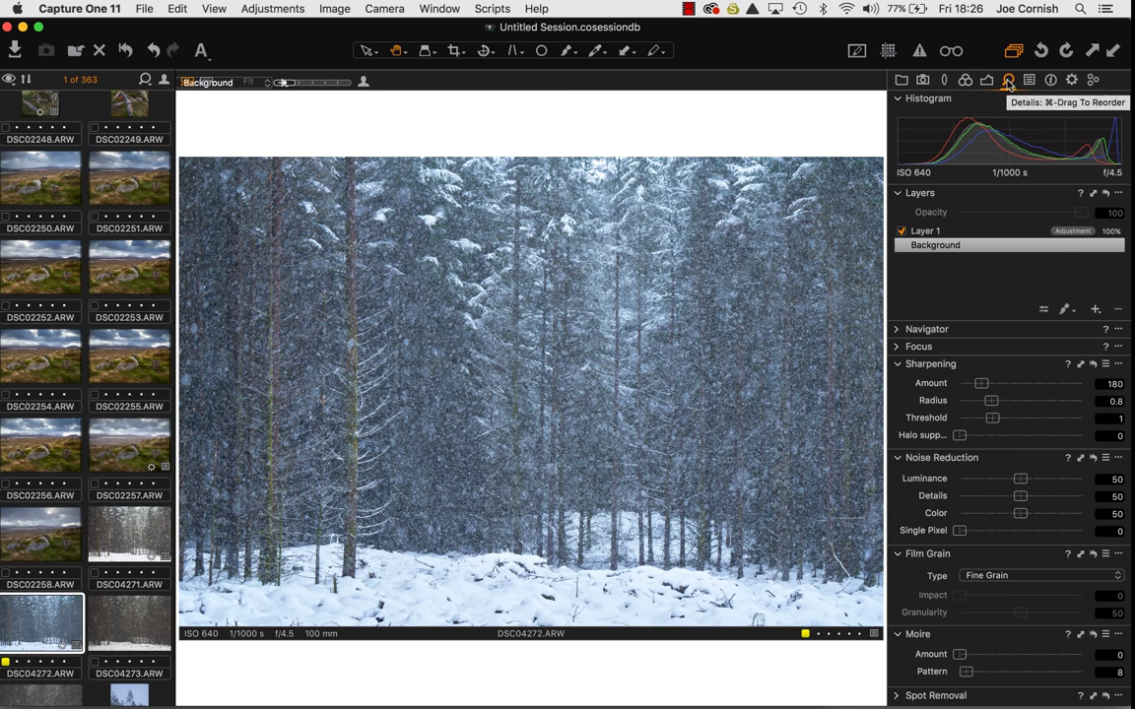
pyautogui.click(898, 194)
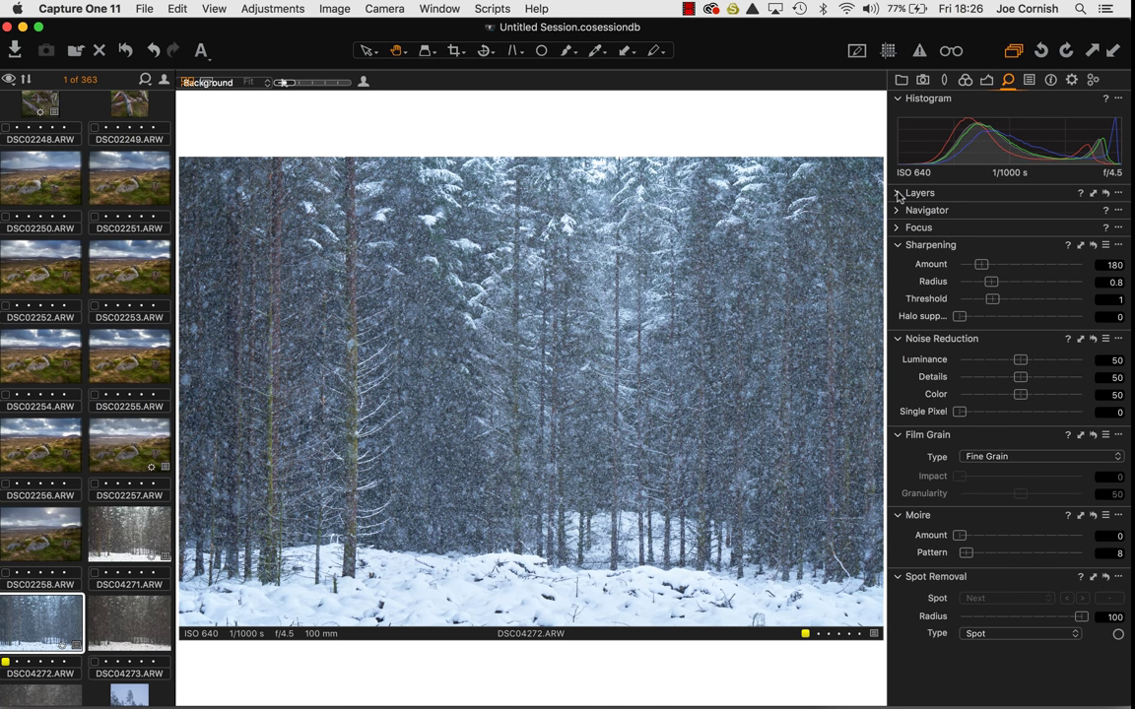
pyautogui.click(898, 249)
pyautogui.click(898, 263)
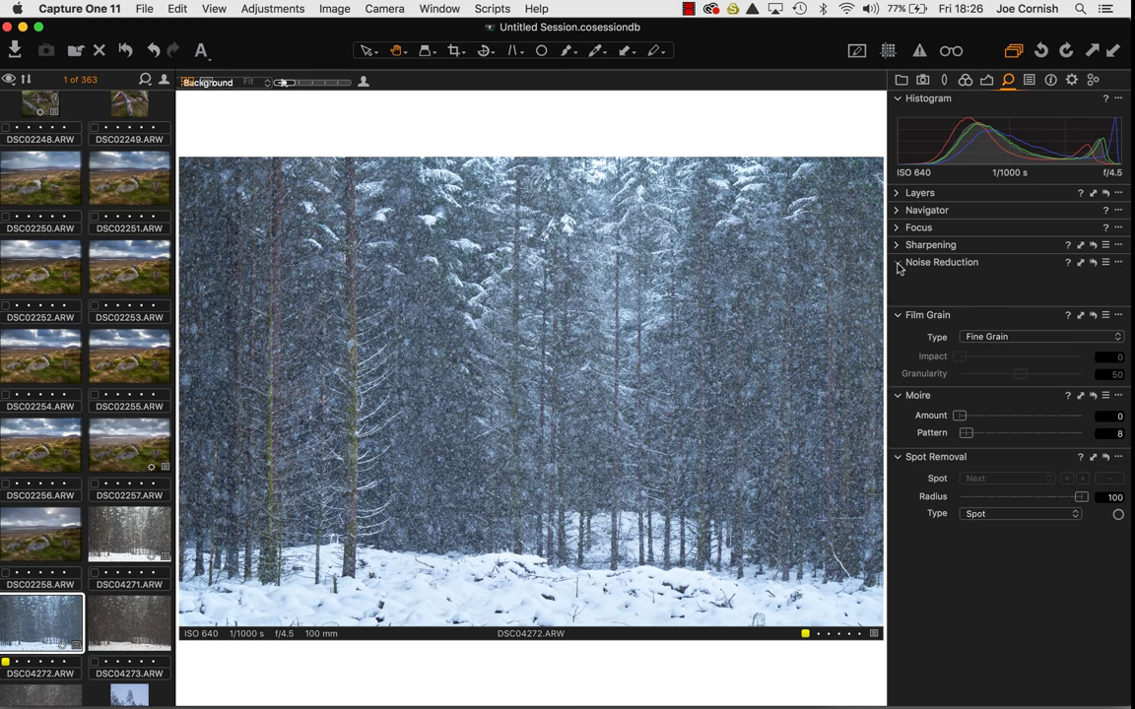
pyautogui.click(898, 281)
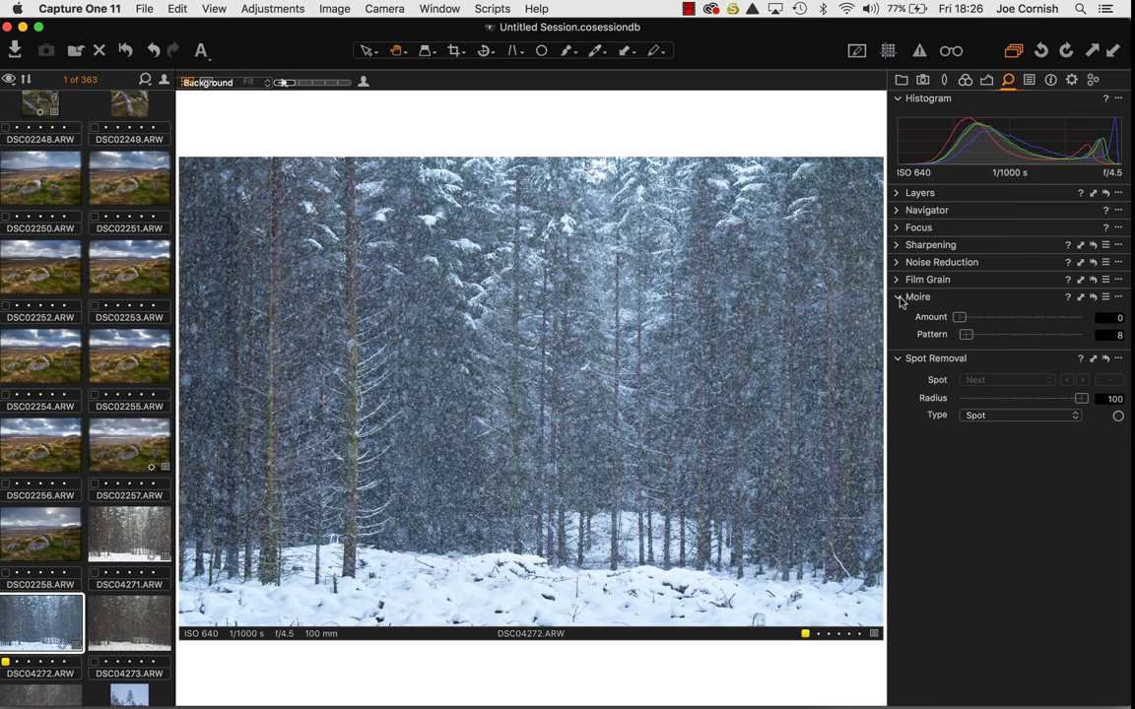
pyautogui.click(899, 298)
pyautogui.click(898, 315)
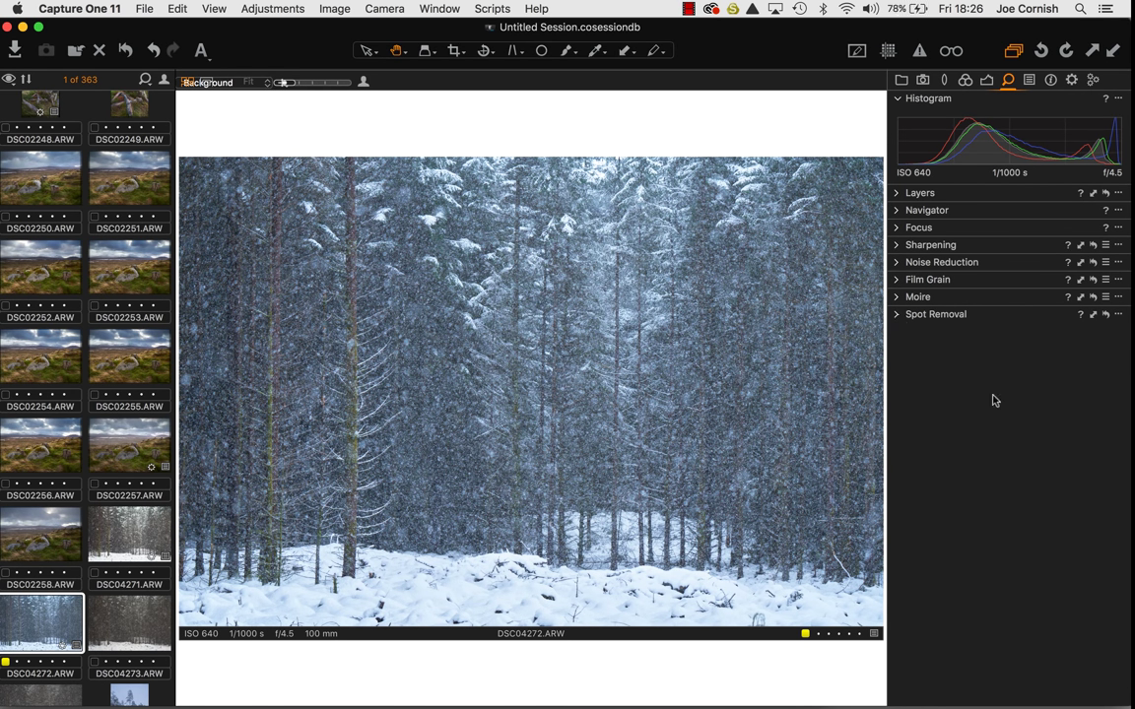
# Remove the Moire and Noise Reduction tools from the Details tool tab
pyautogui.rightClick(963, 415)
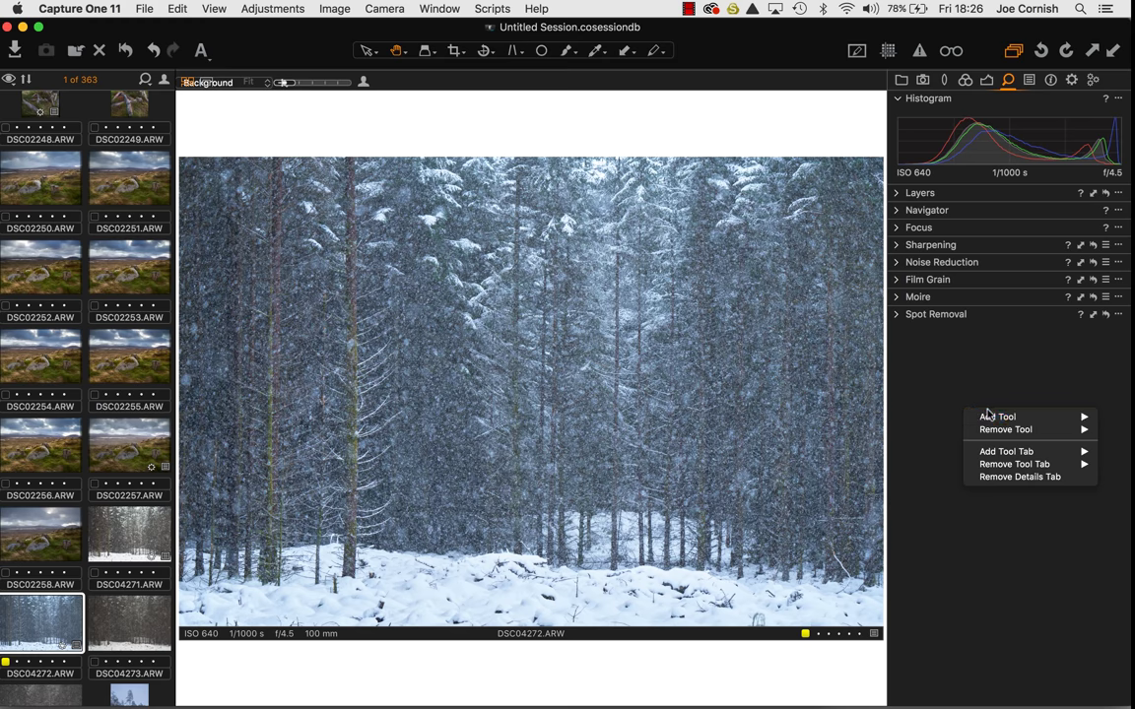
pyautogui.moveTo(991, 418)
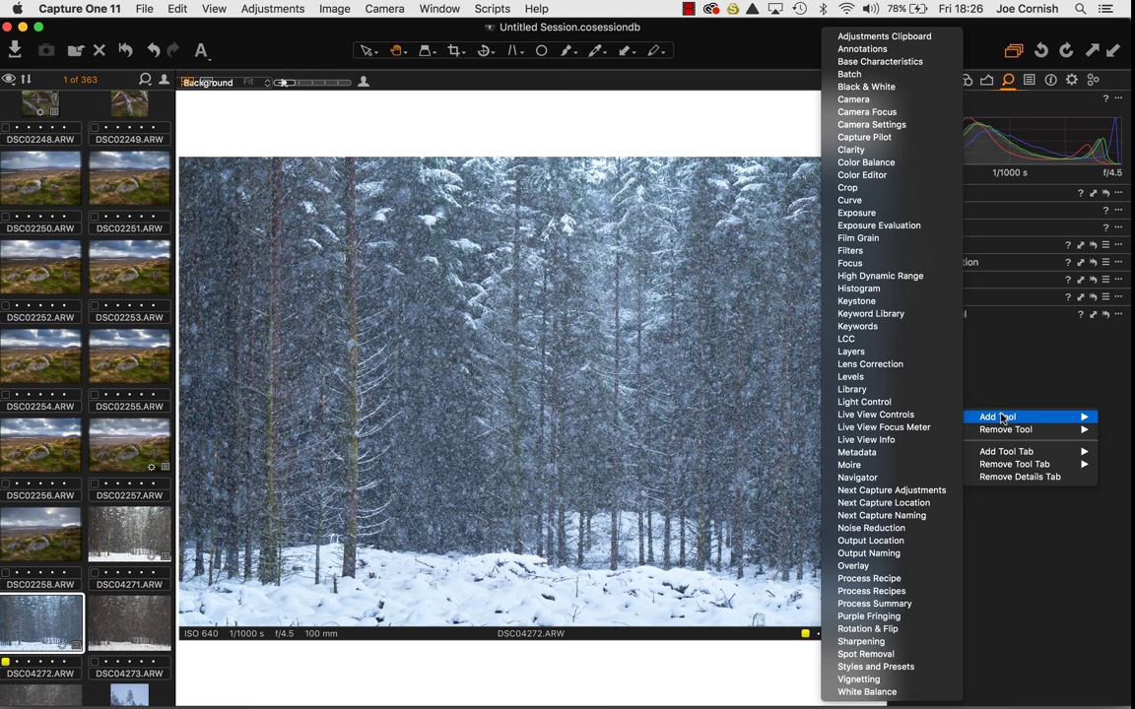
pyautogui.moveTo(1019, 434)
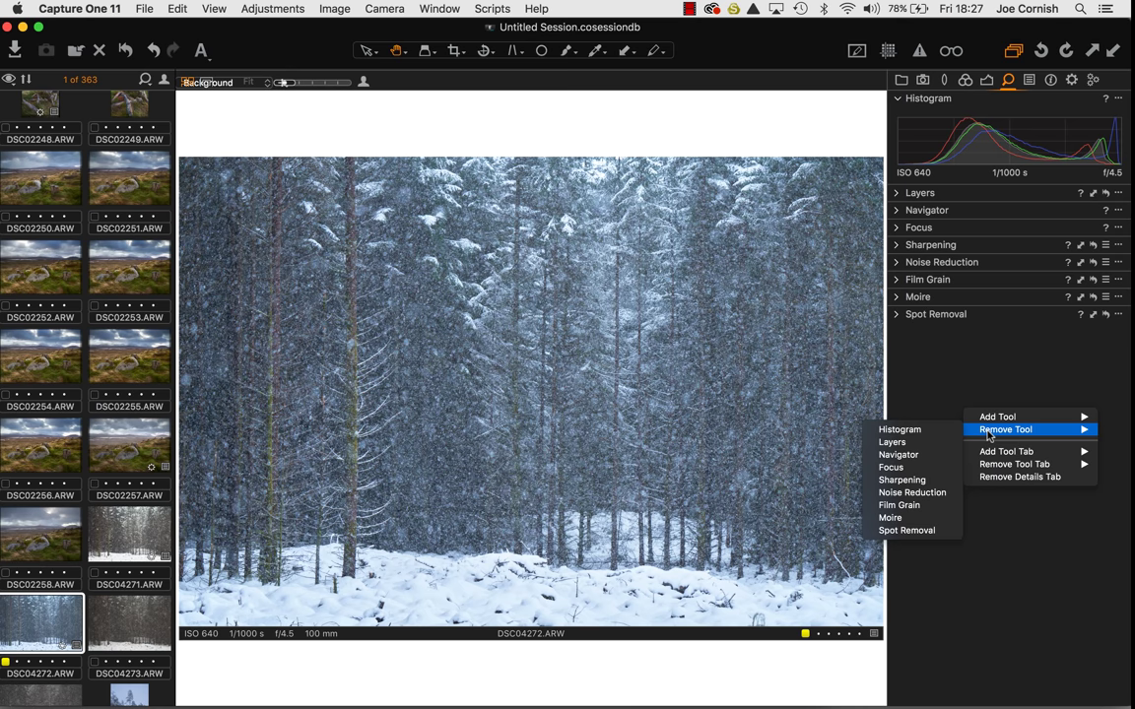
pyautogui.click(894, 517)
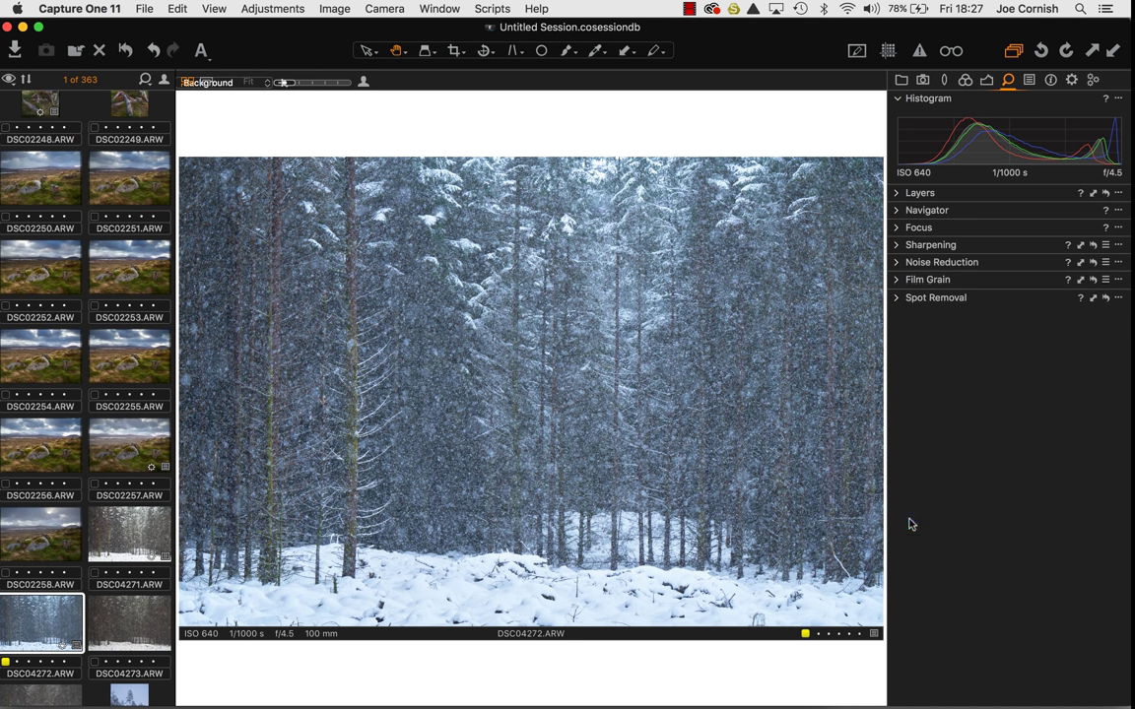
pyautogui.rightClick(979, 334)
pyautogui.moveTo(1014, 385)
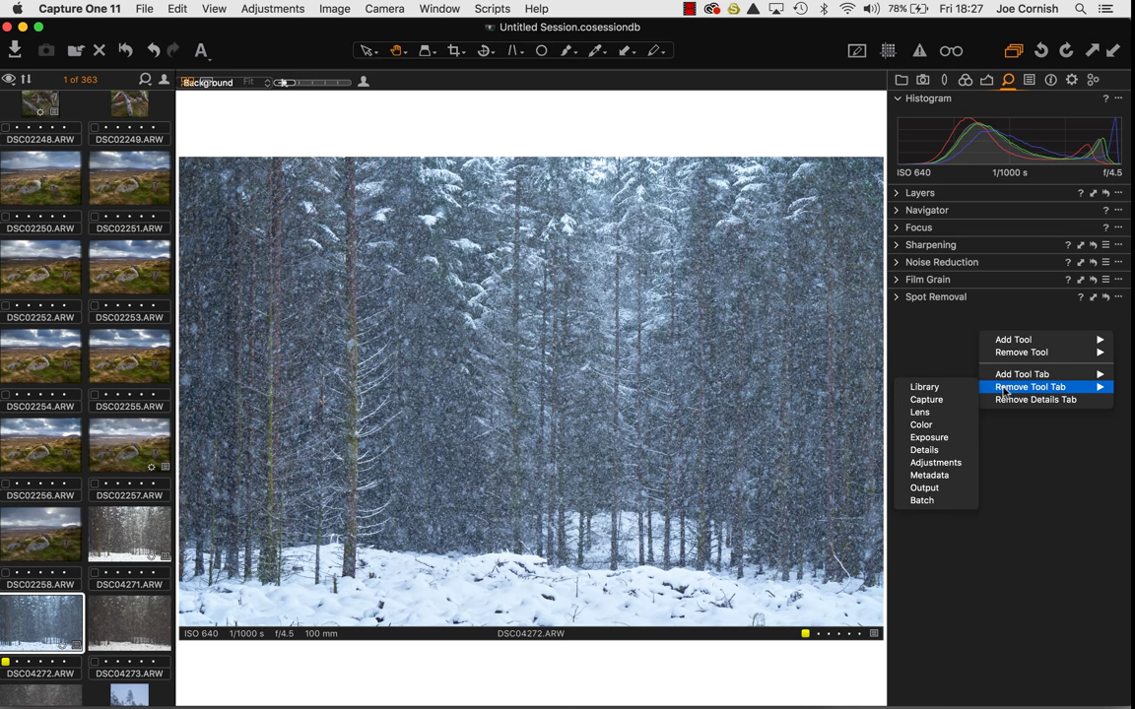
pyautogui.moveTo(1005, 353)
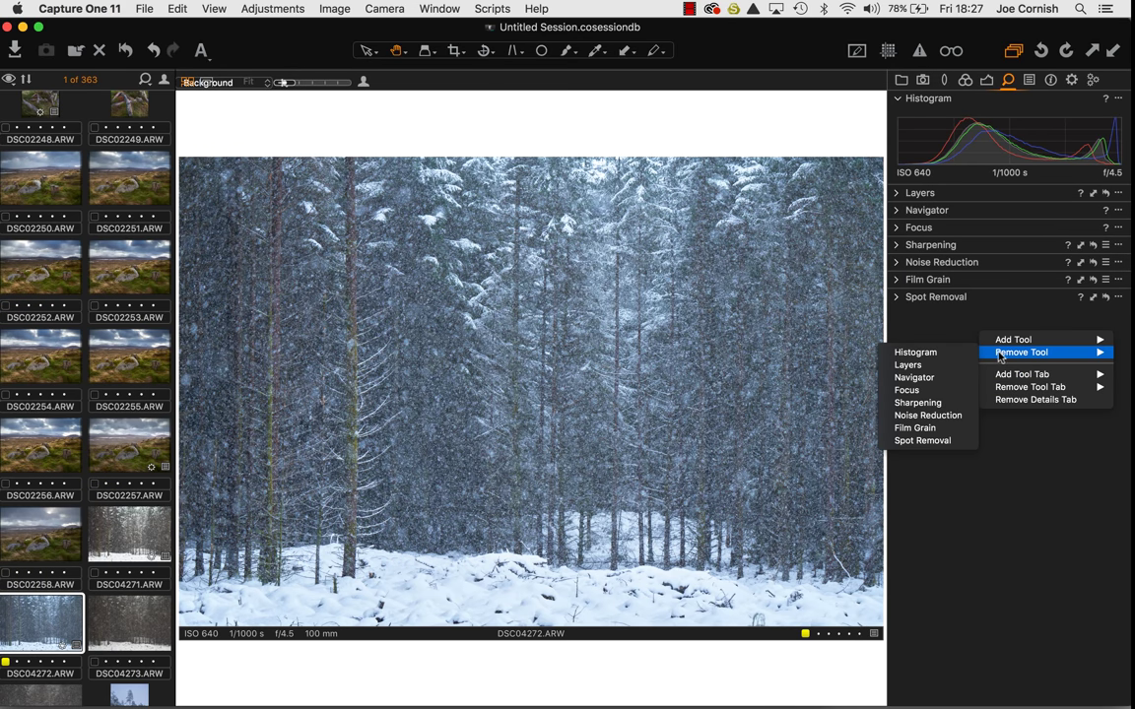
pyautogui.click(929, 415)
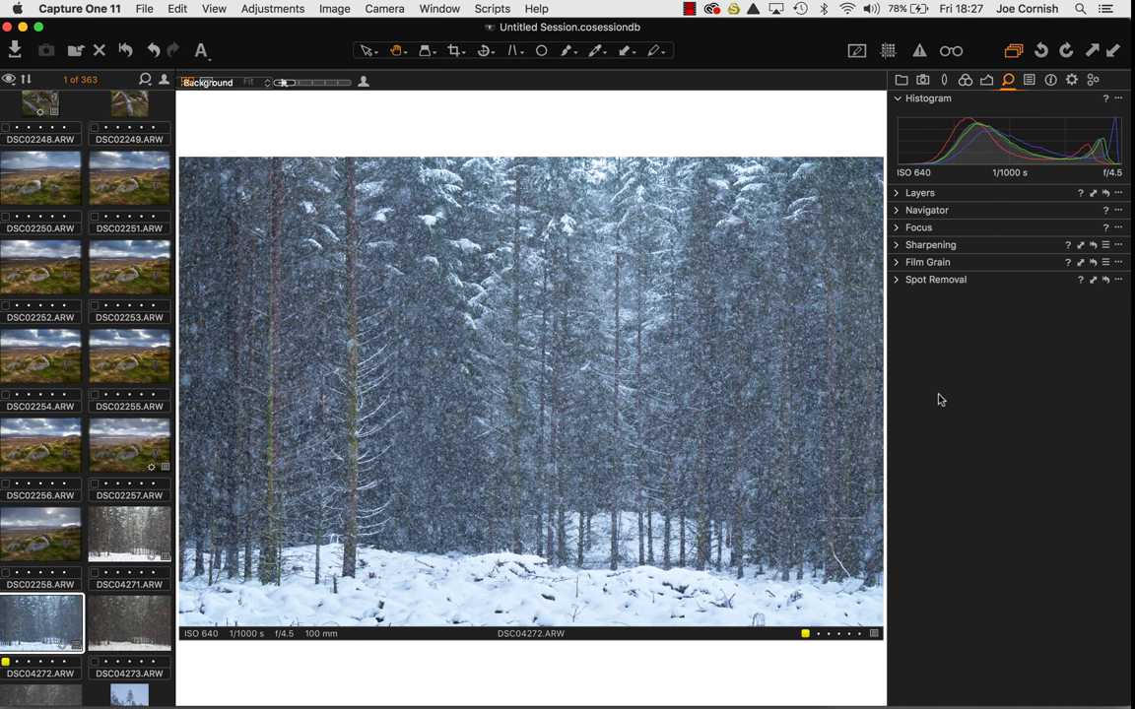
# Remove the Film Grain and Focus tools from the Details tool tab
pyautogui.rightClick(939, 399)
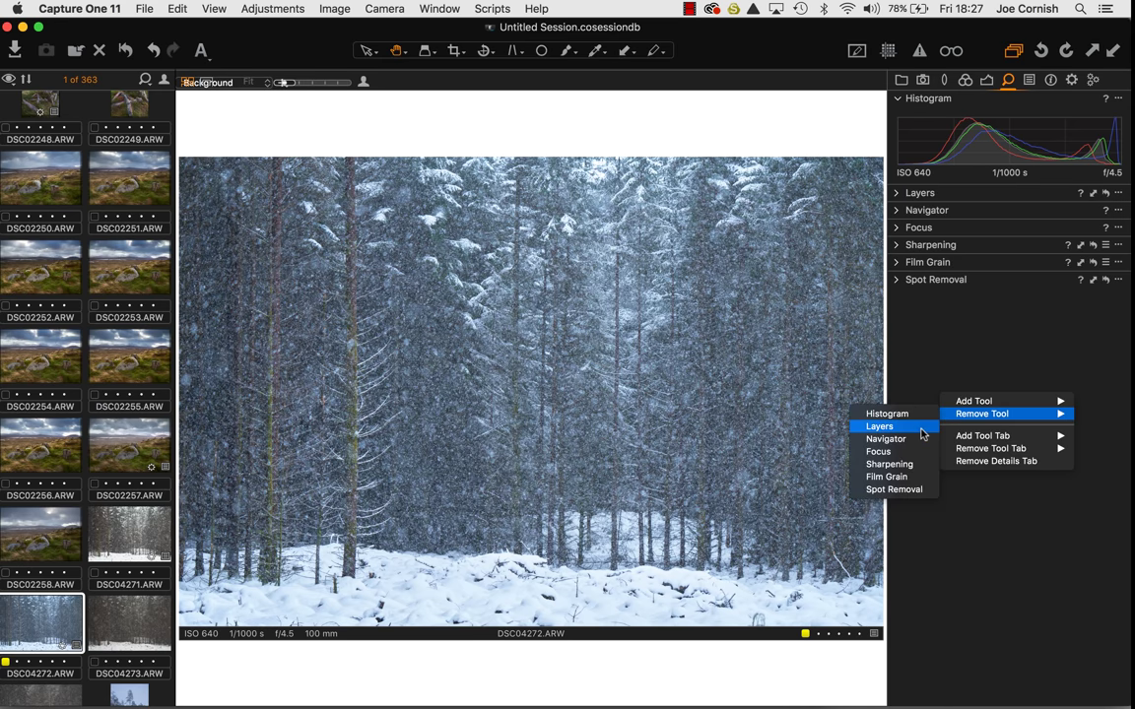
pyautogui.click(900, 476)
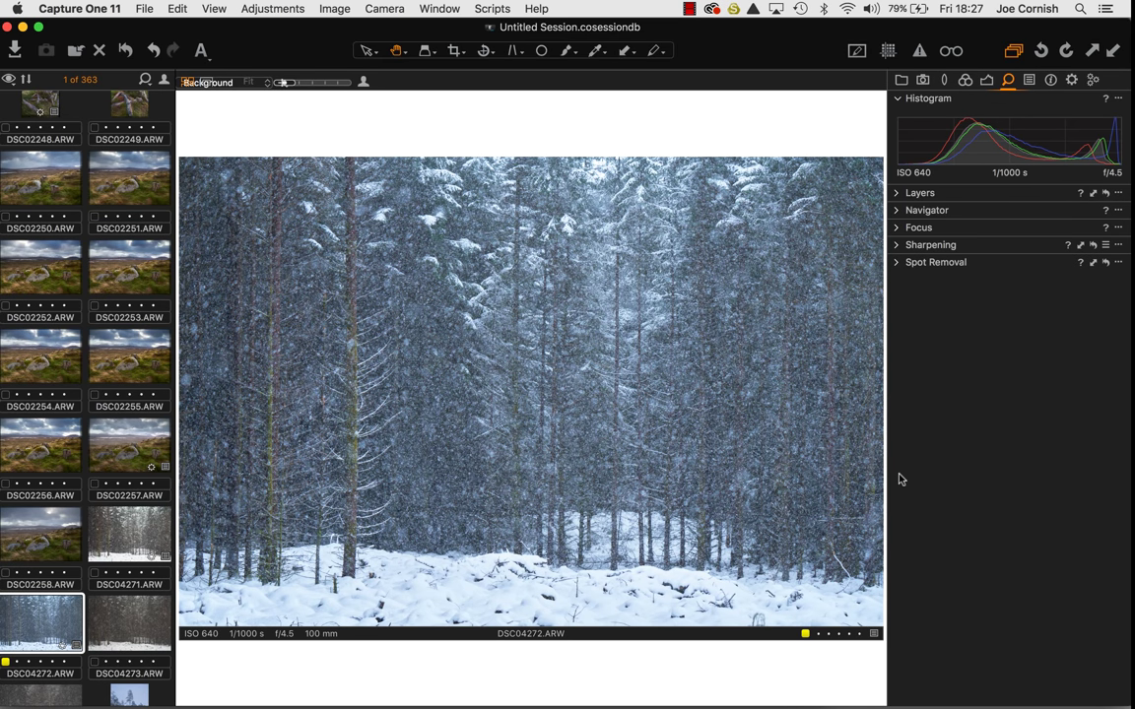
pyautogui.rightClick(935, 401)
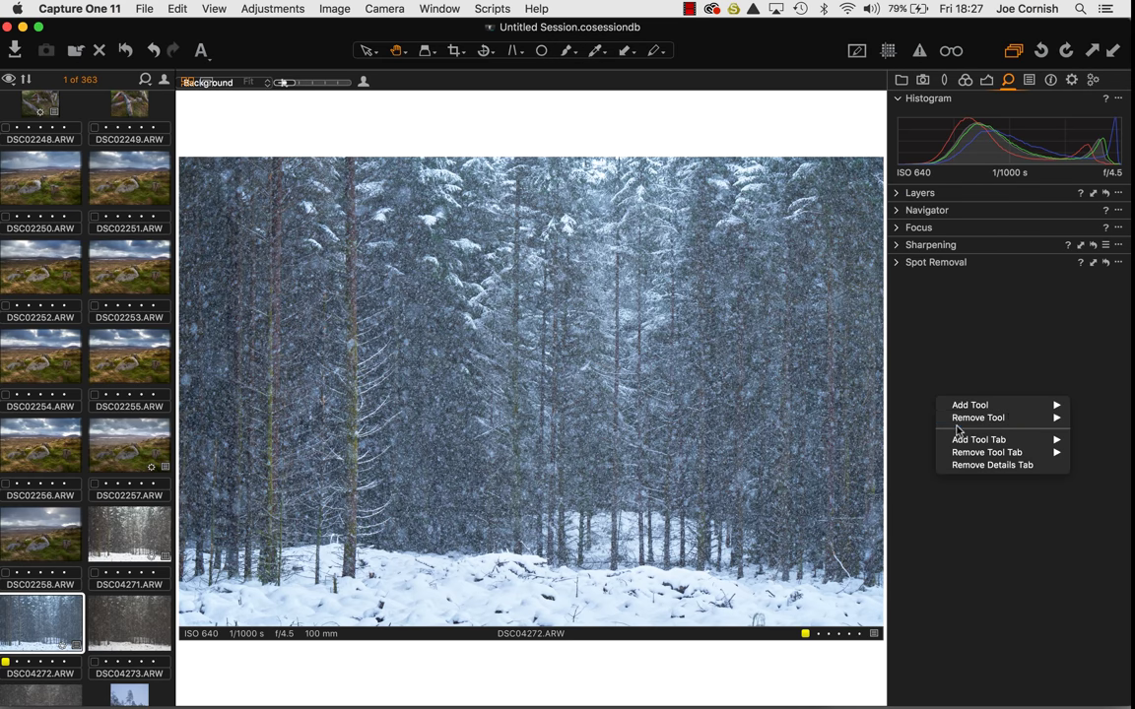
pyautogui.moveTo(970, 418)
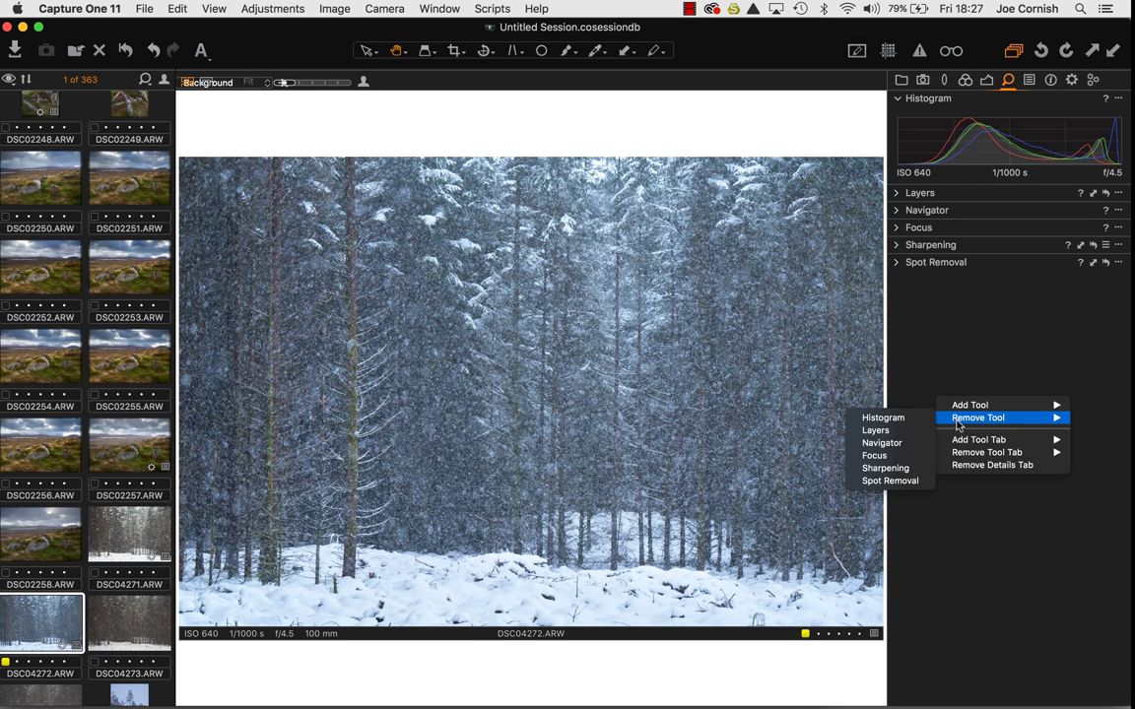
pyautogui.click(892, 457)
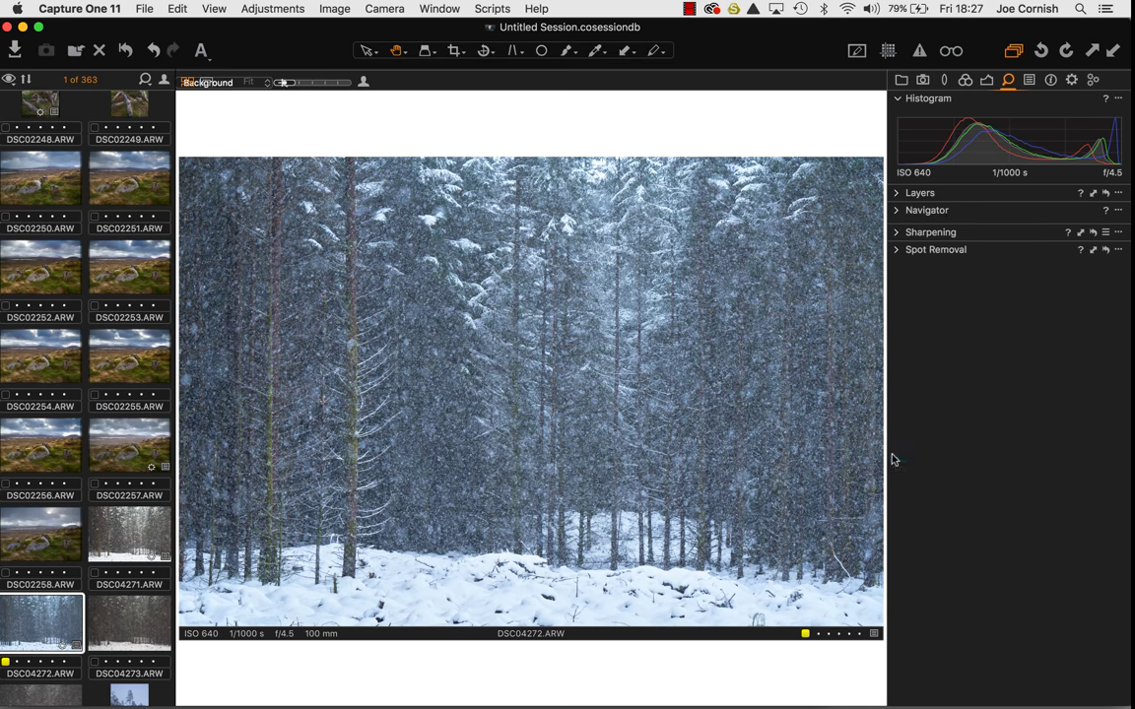
# Look through the saved workspaces and the options for saving or deleting a workspace
pyautogui.rightClick(934, 359)
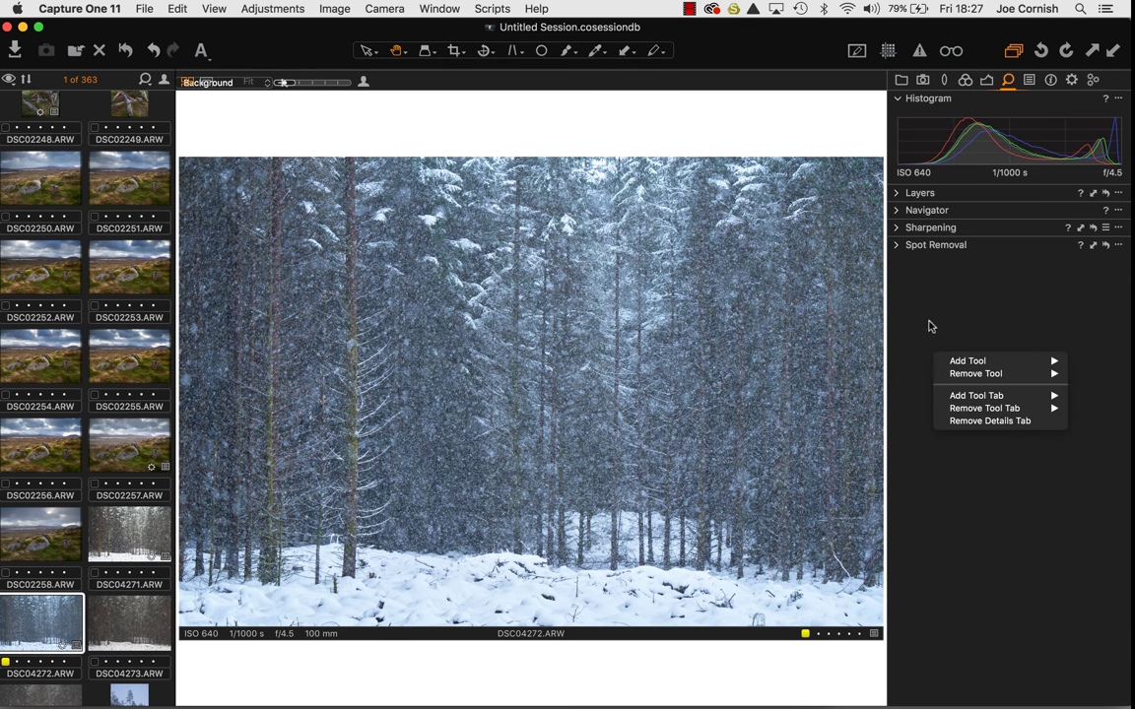
pyautogui.click(942, 292)
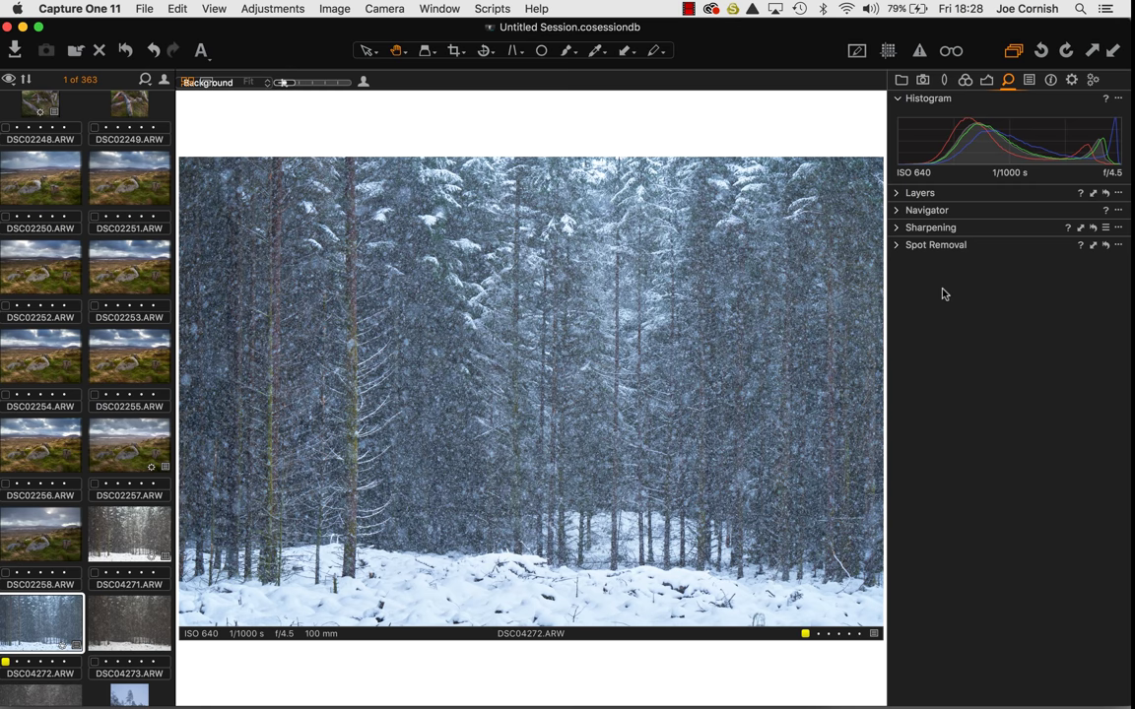
pyautogui.click(445, 9)
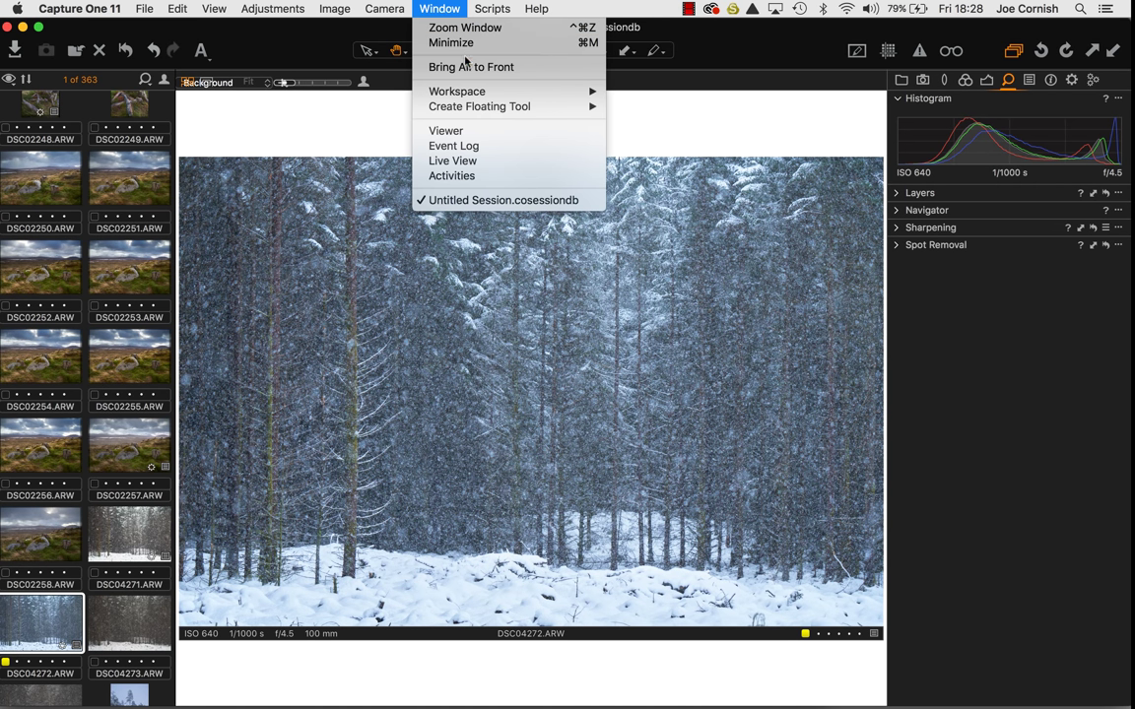
pyautogui.moveTo(474, 94)
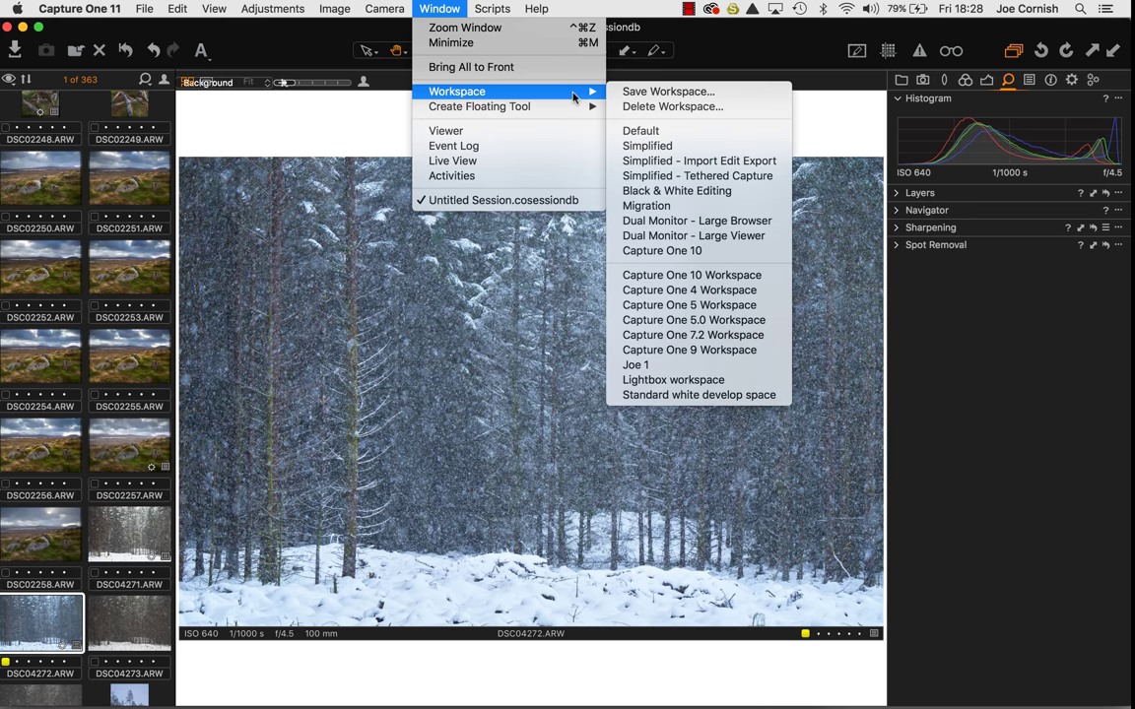
pyautogui.click(1020, 335)
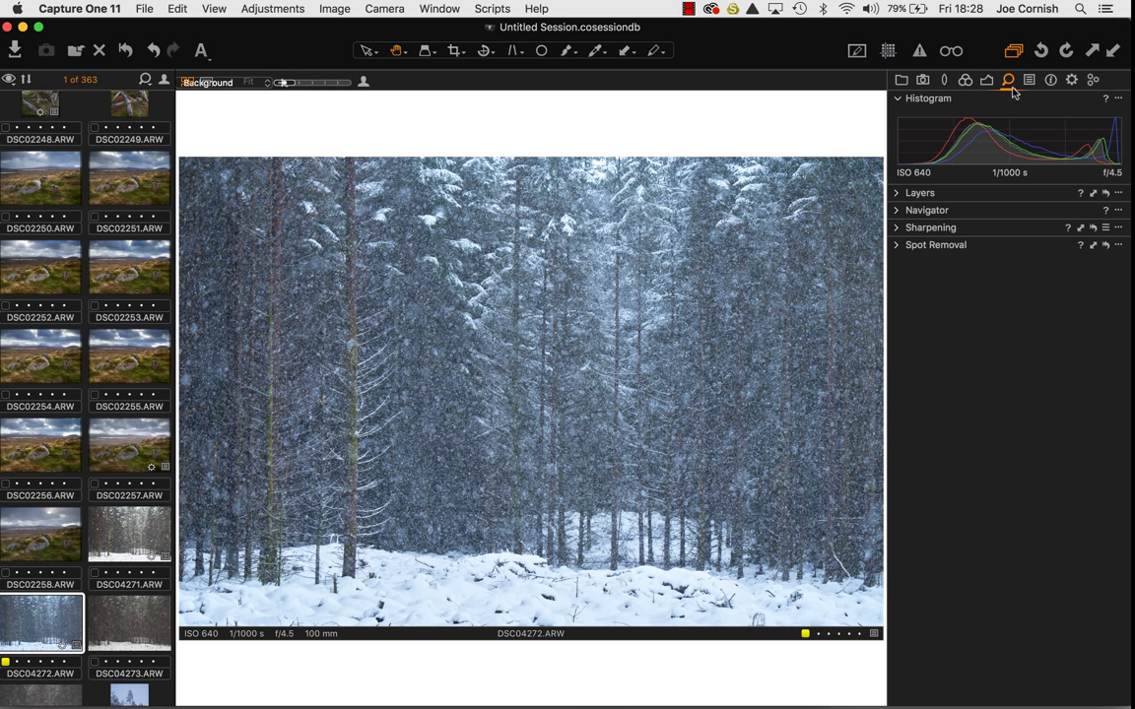
# Expand Layers in the Details tool tab, then add the Exposure tool and place it directly below Layers
pyautogui.click(898, 194)
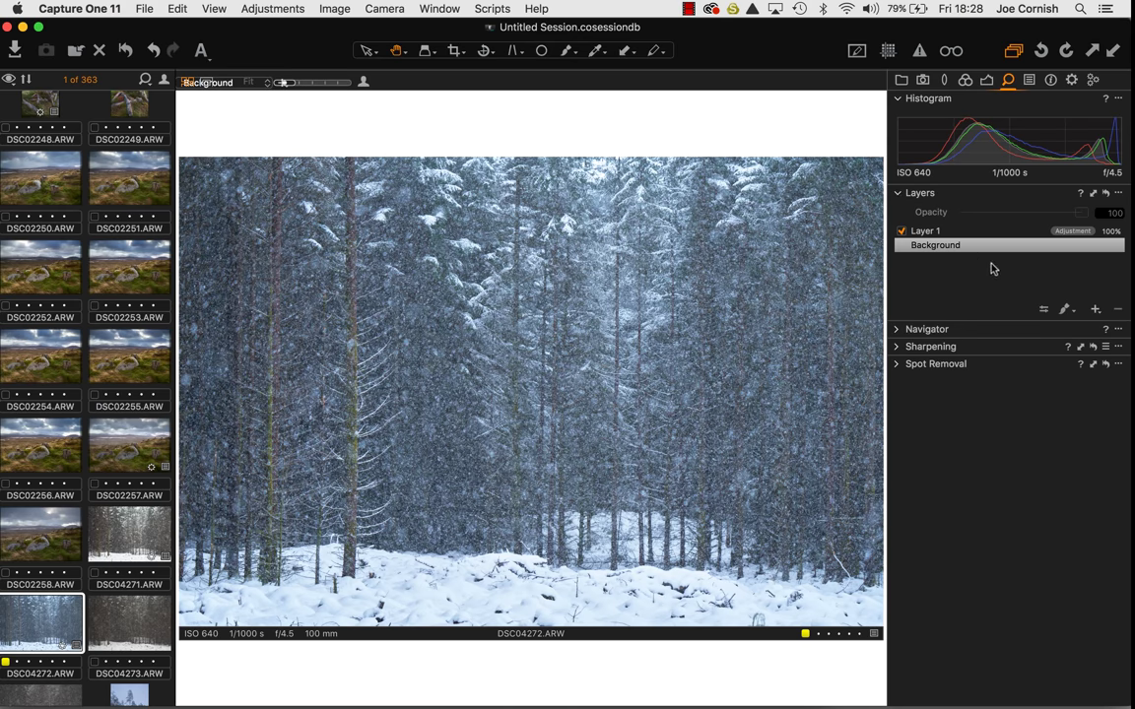
pyautogui.rightClick(1037, 410)
pyautogui.moveTo(1022, 413)
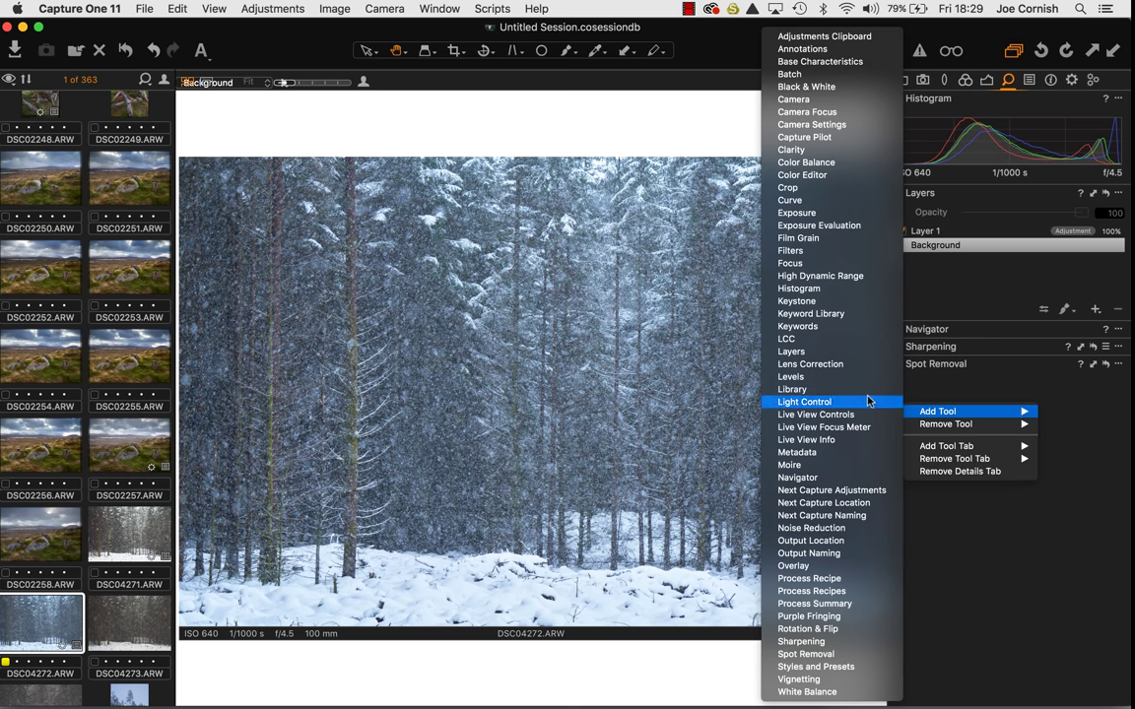
pyautogui.click(816, 218)
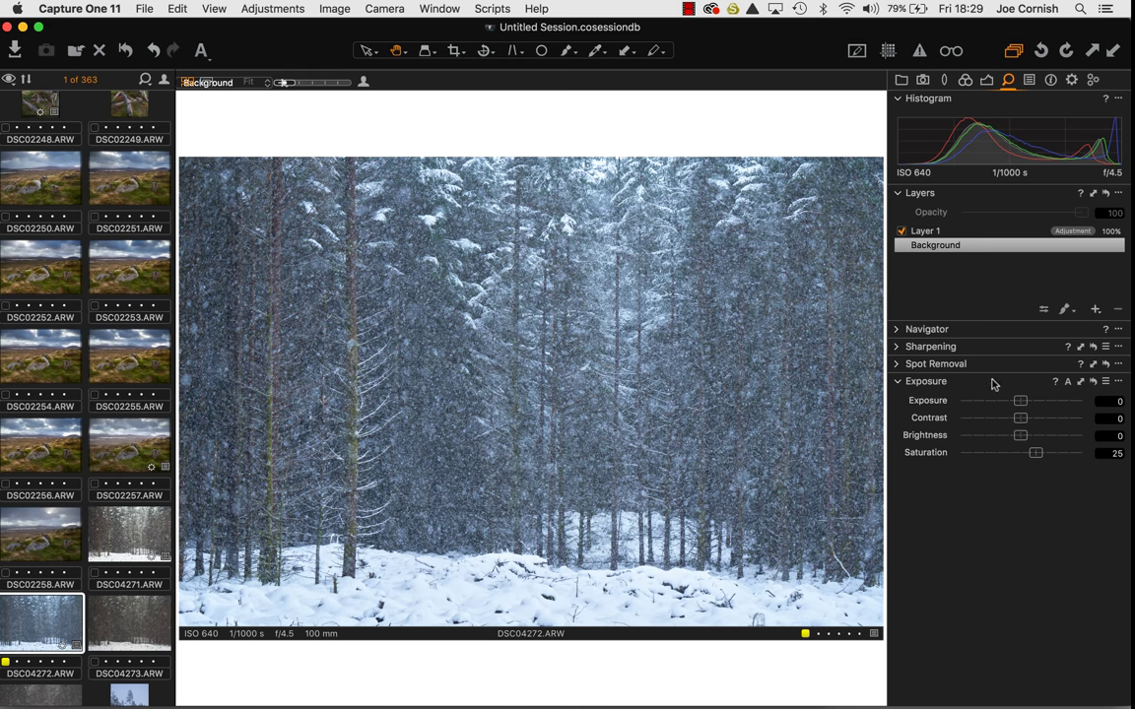
pyautogui.moveTo(993, 381); pyautogui.dragTo(992, 315)
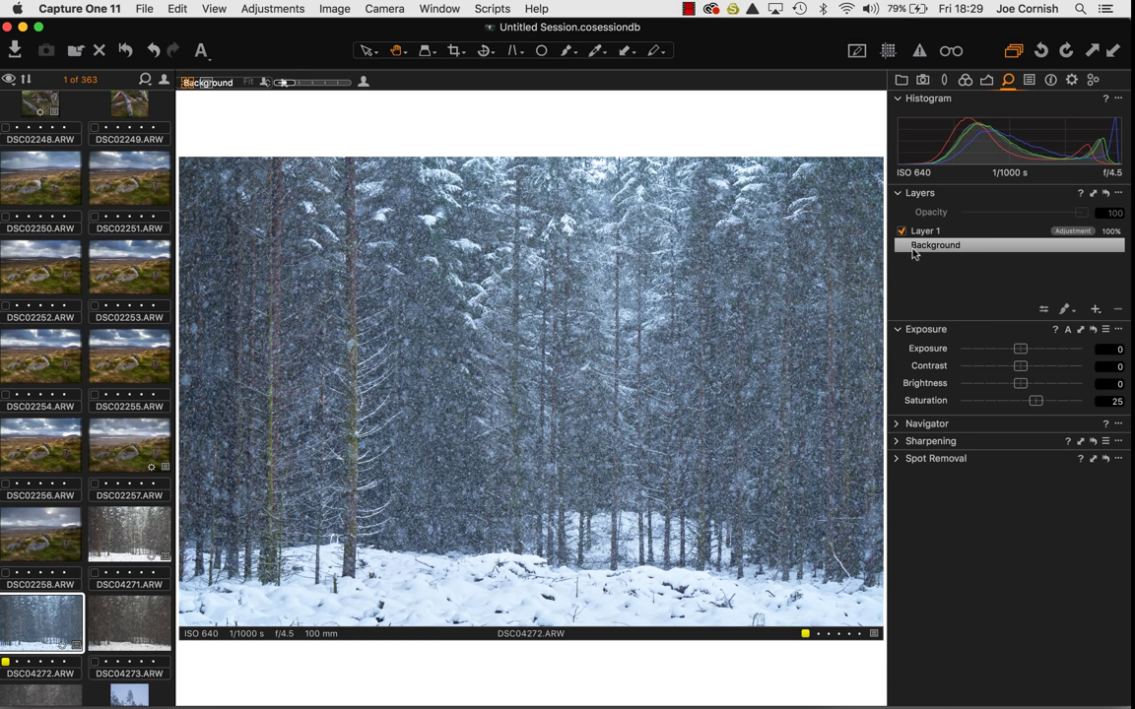
# Add the White Balance tool to the Details tool tab and place it between Layers and Exposure
pyautogui.rightClick(973, 560)
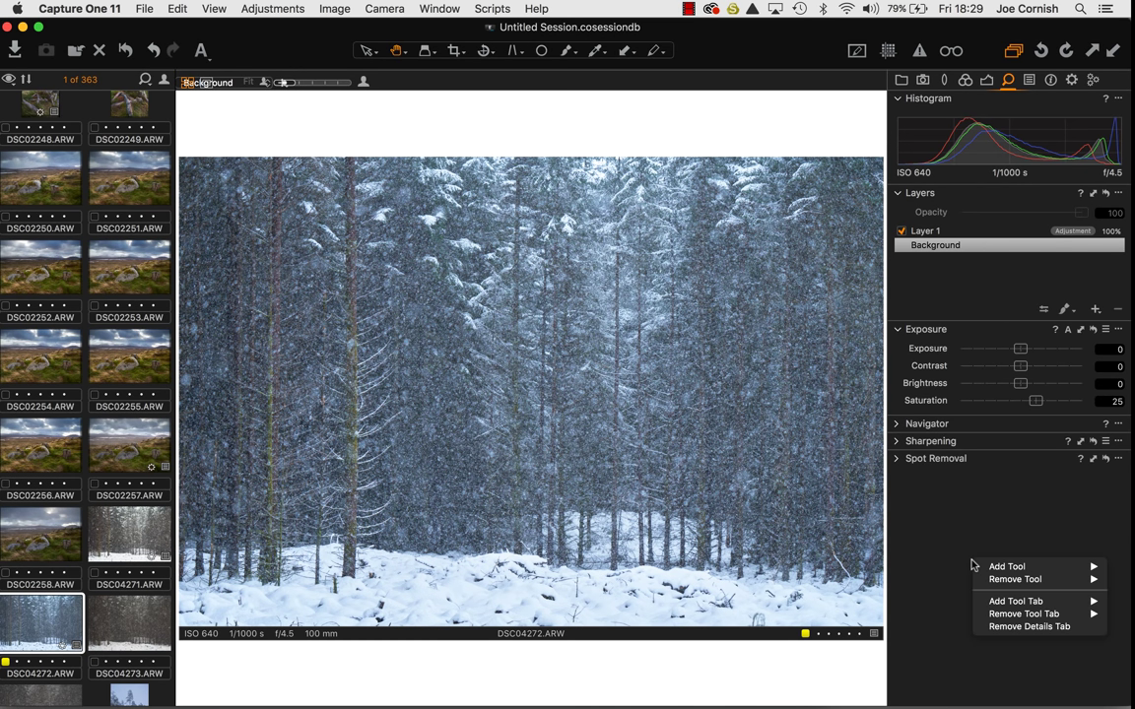
pyautogui.moveTo(976, 571)
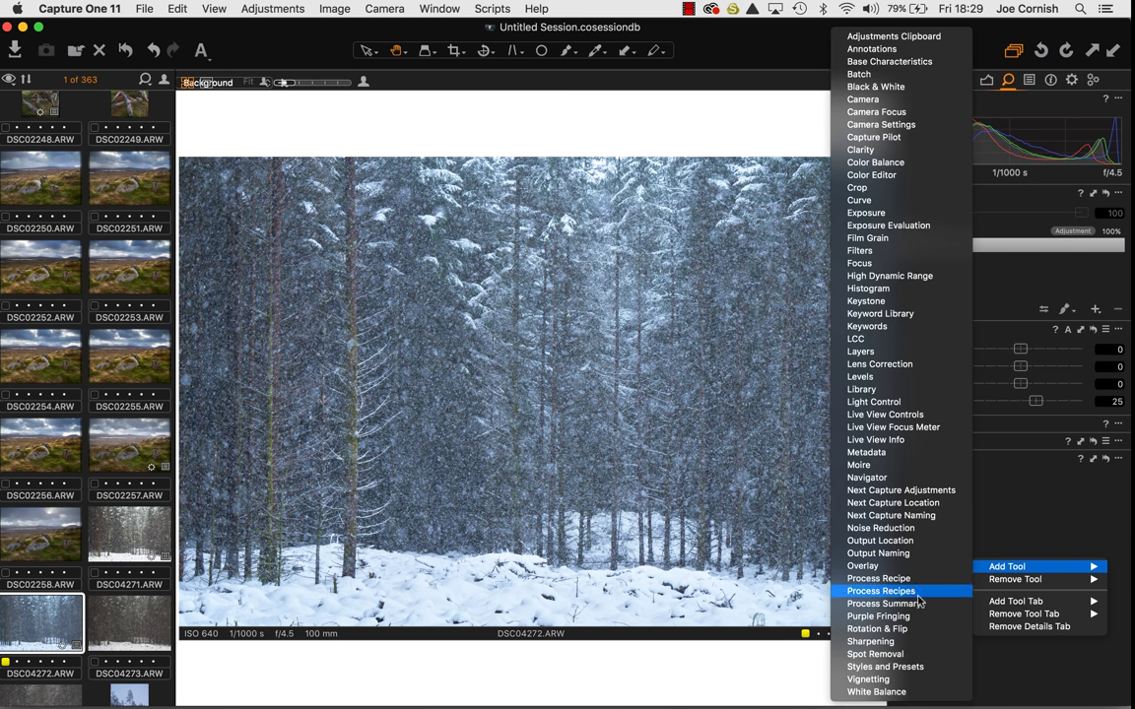
pyautogui.click(901, 692)
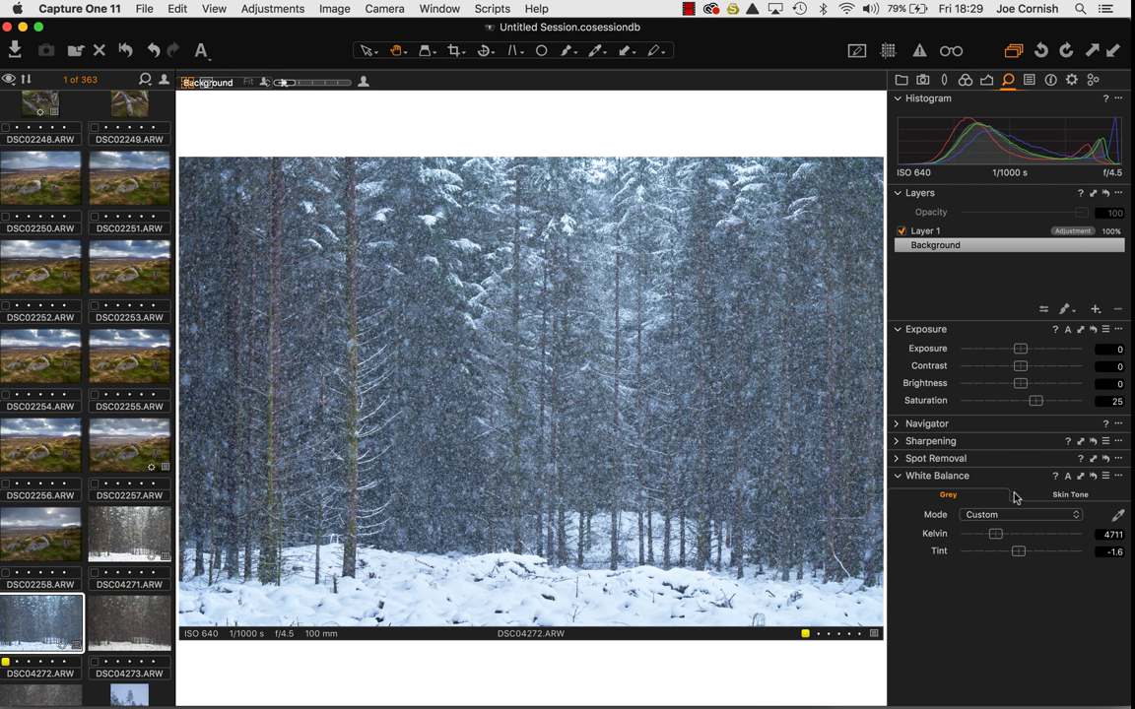
pyautogui.moveTo(994, 480); pyautogui.dragTo(990, 337)
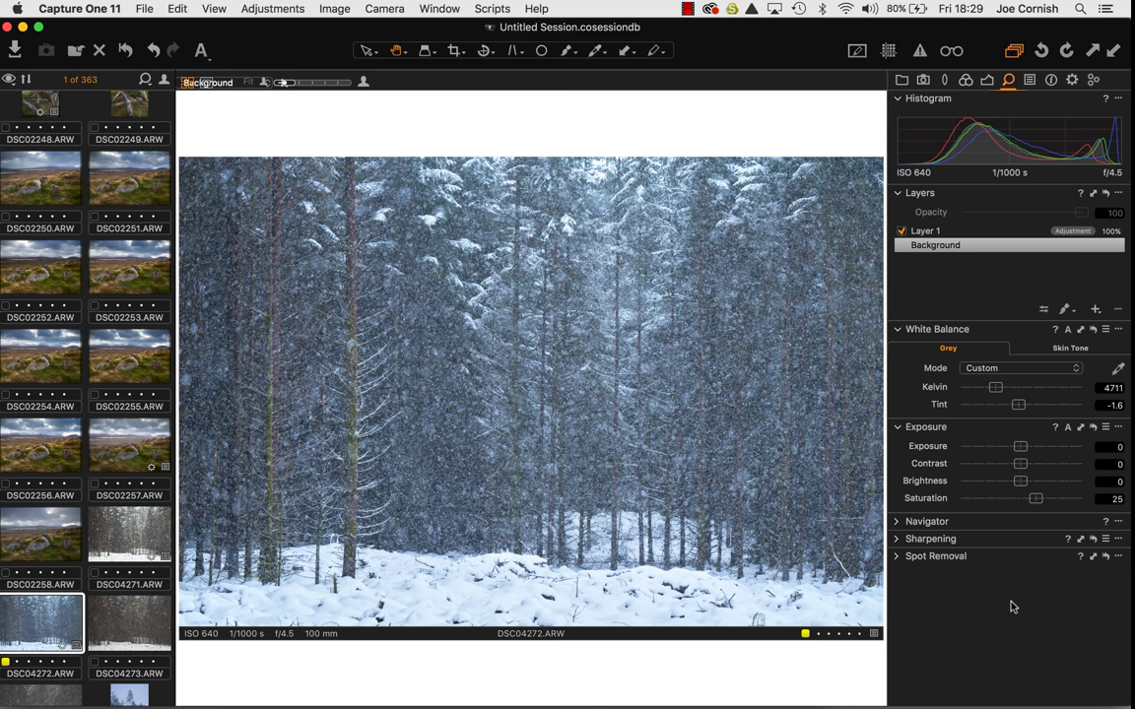
# View the photos DSC02257.ARW, DSC02232.ARW and DSC02186.ARW one after another
pyautogui.click(128, 452)
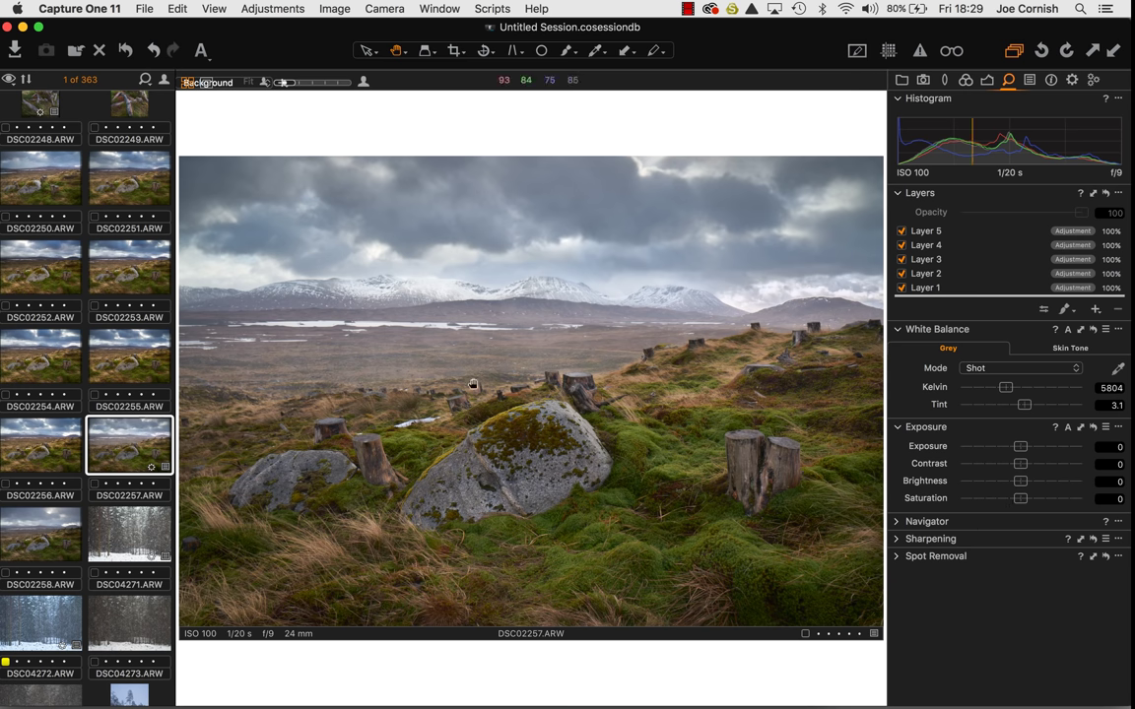
pyautogui.scroll(10, 74, 364)
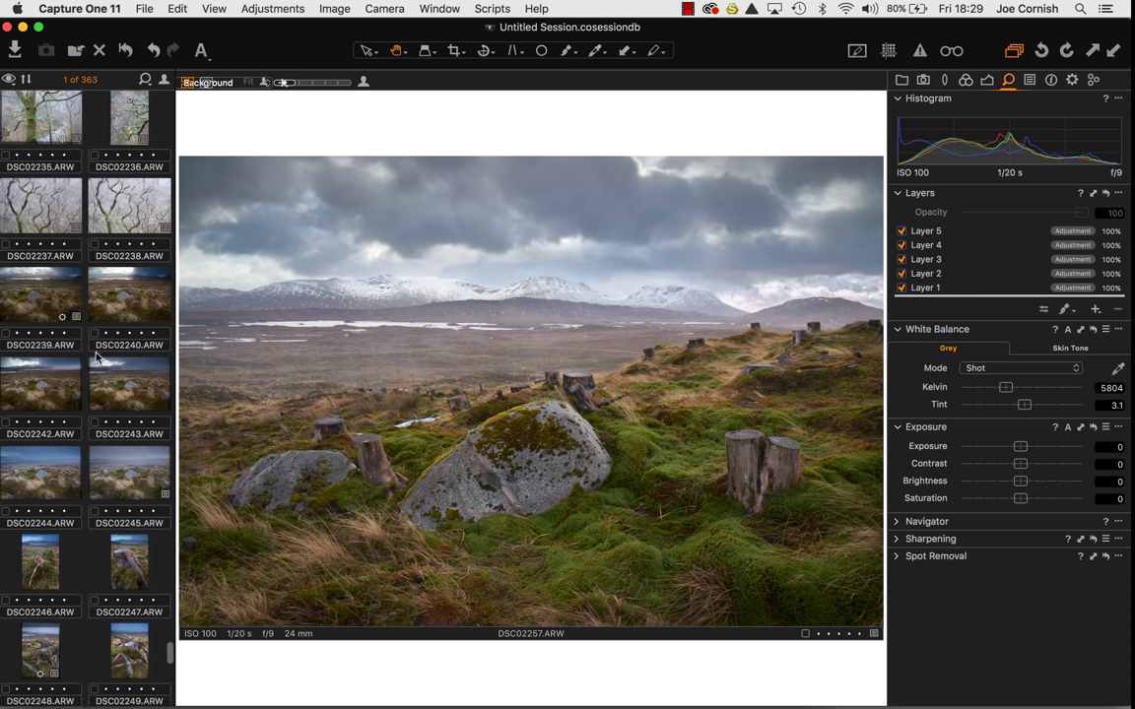
pyautogui.scroll(3, 95, 358)
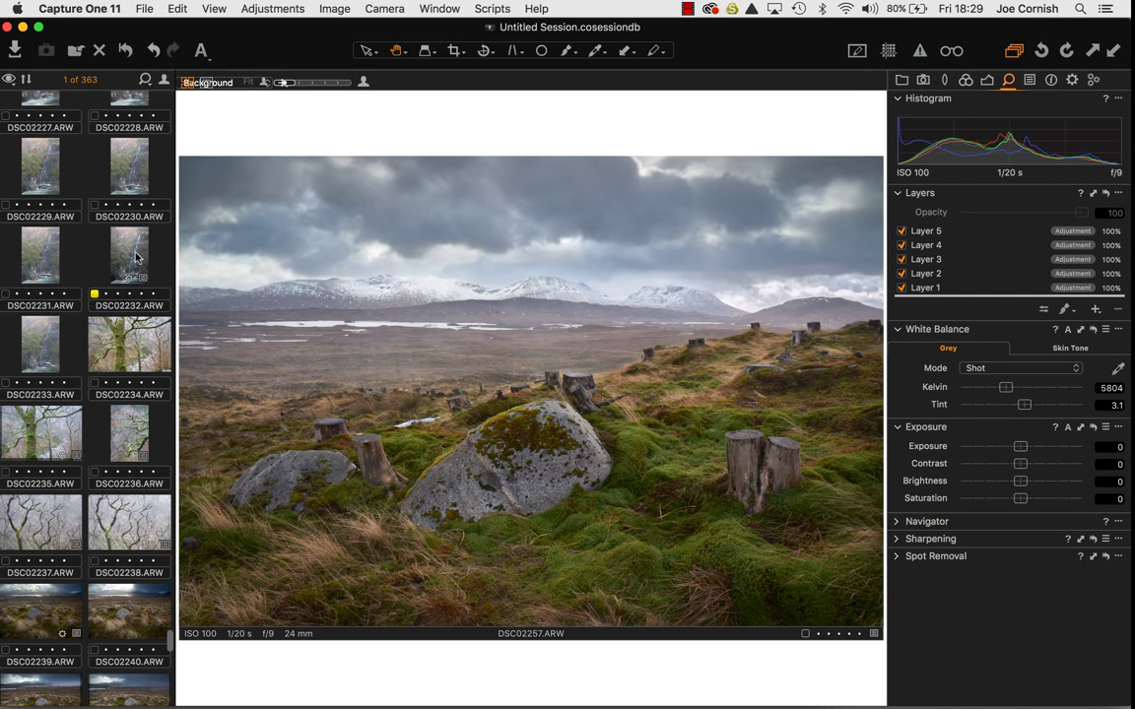
pyautogui.click(136, 257)
pyautogui.scroll(12, 135, 257)
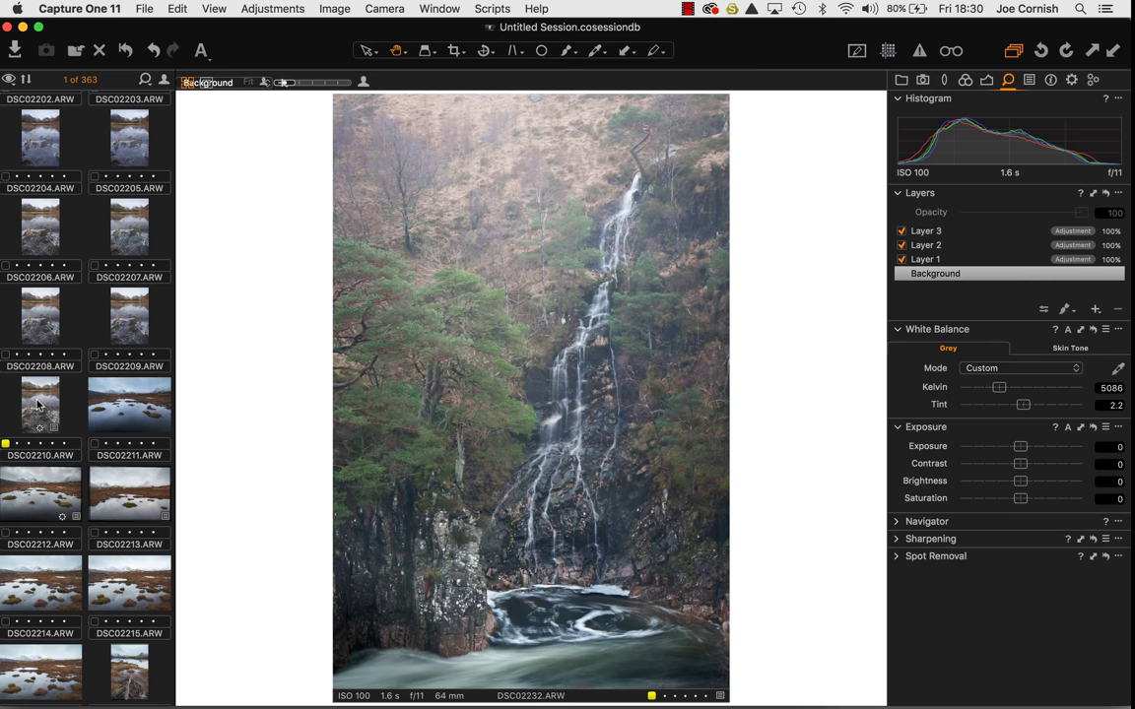
pyautogui.scroll(1, 43, 399)
pyautogui.scroll(10, 43, 399)
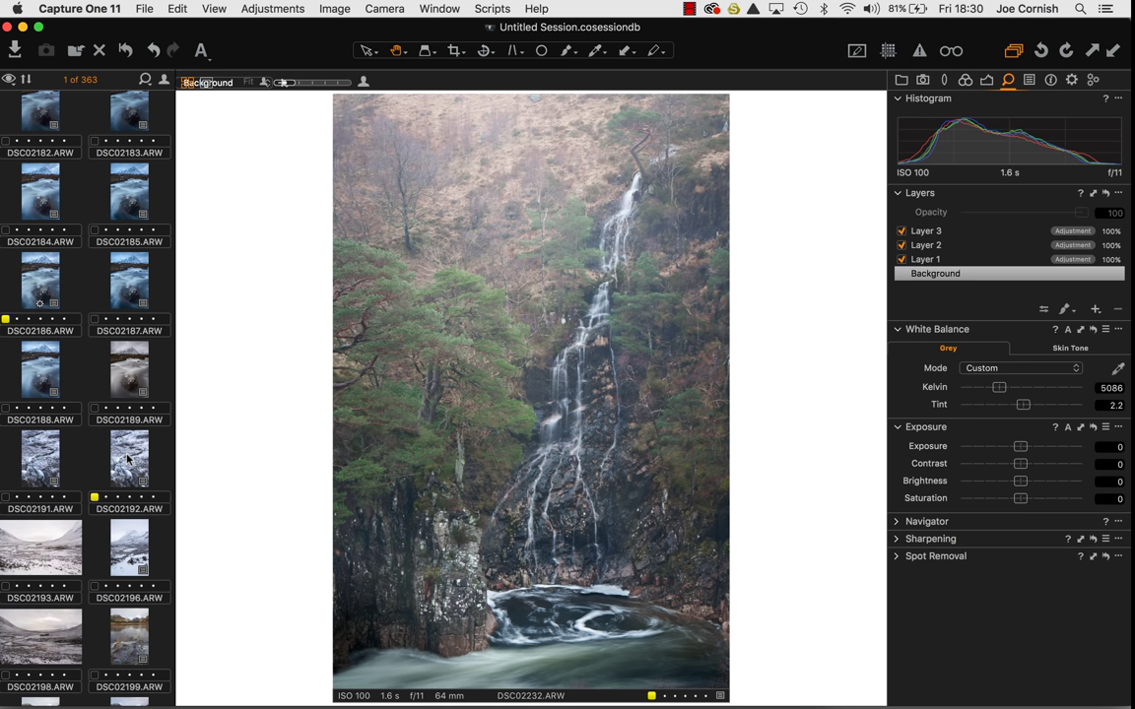
pyautogui.click(39, 246)
# Browse back through the earlier session thumbnails and view the river photo CF002741.IIQ
pyautogui.scroll(4, 37, 275)
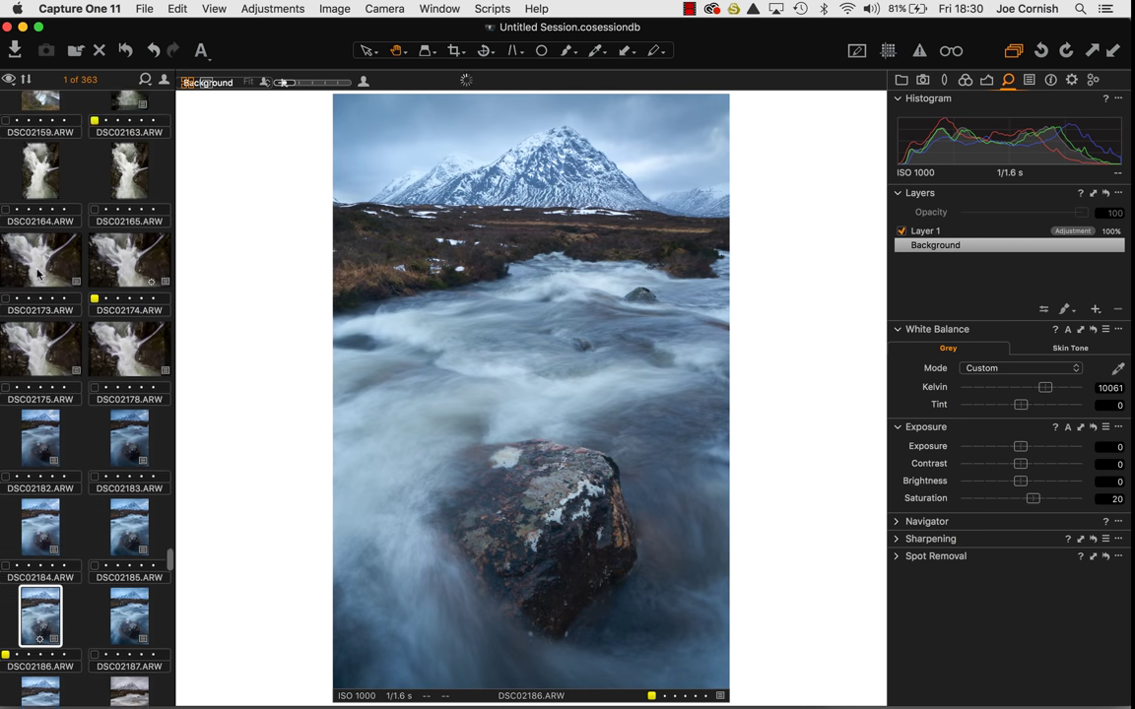
pyautogui.scroll(6, 38, 275)
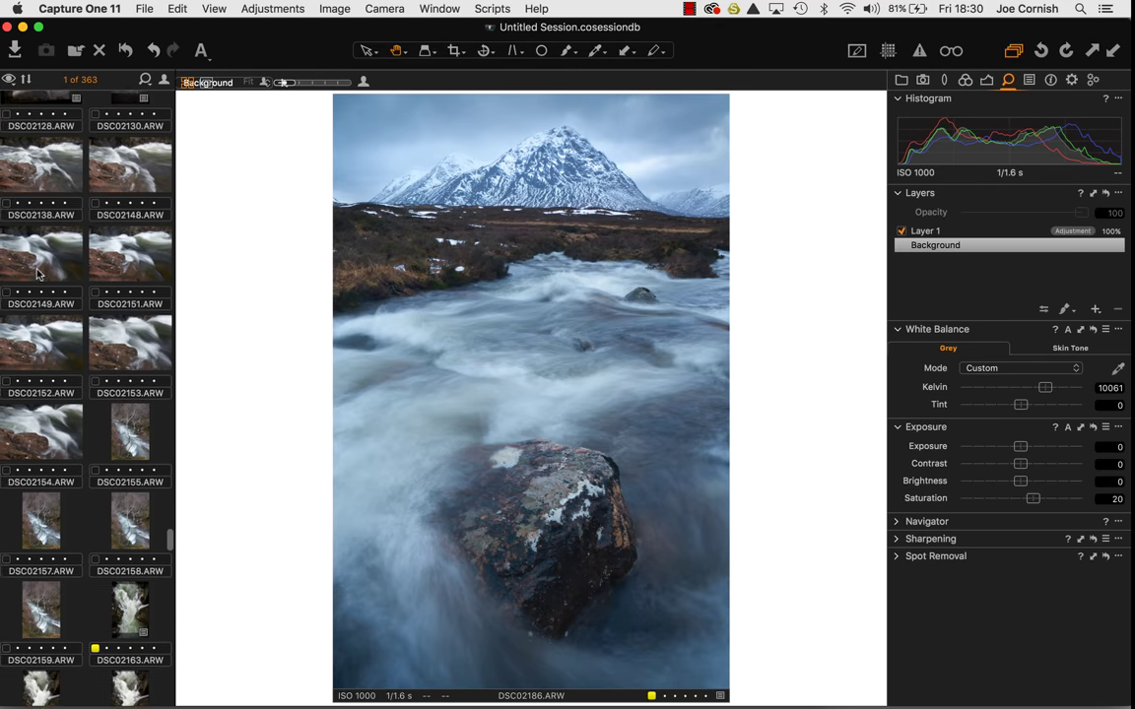
pyautogui.scroll(10, 38, 274)
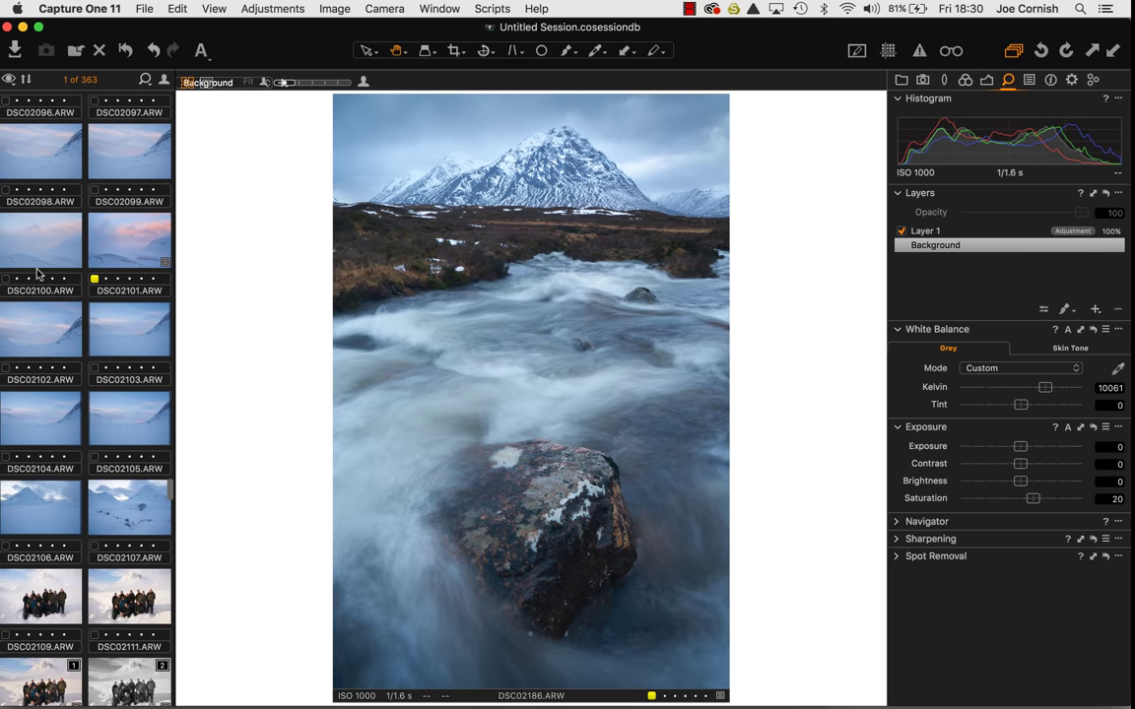
pyautogui.scroll(6, 38, 275)
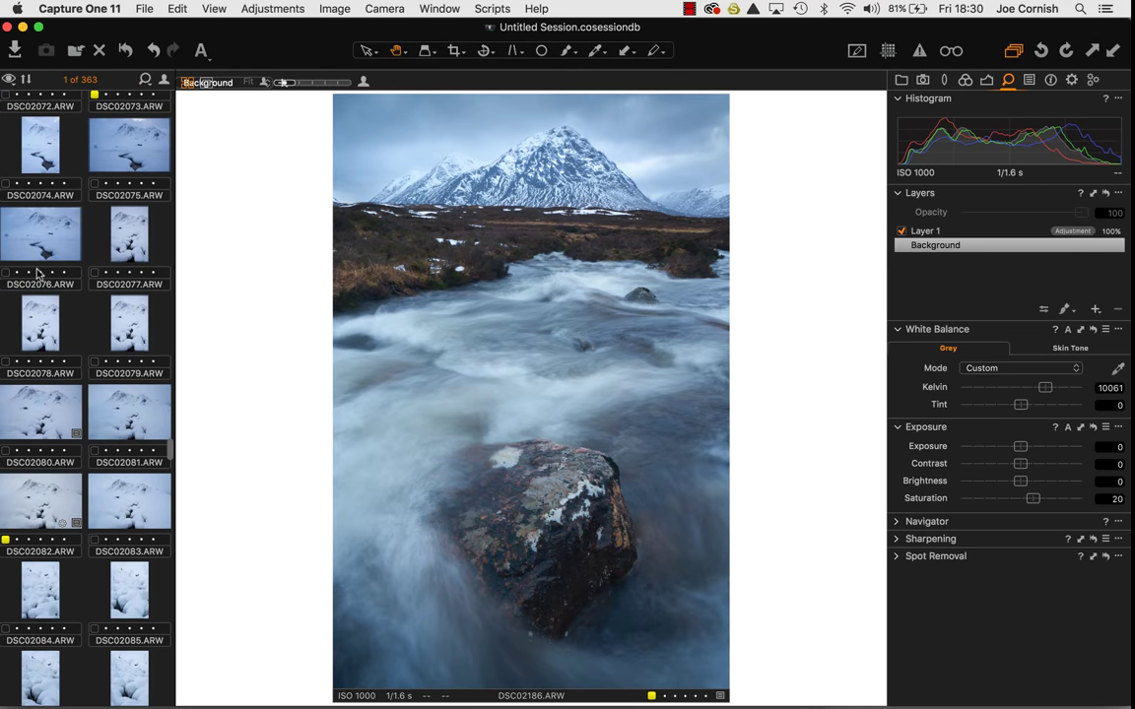
pyautogui.scroll(8, 37, 275)
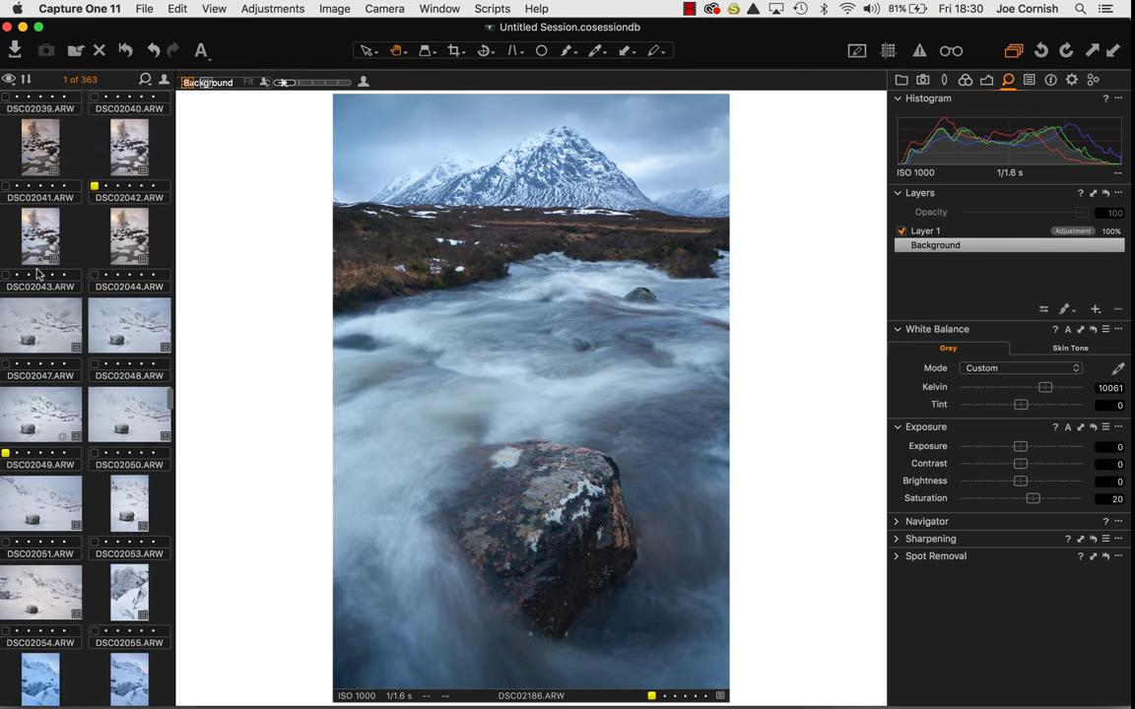
pyautogui.scroll(10, 37, 274)
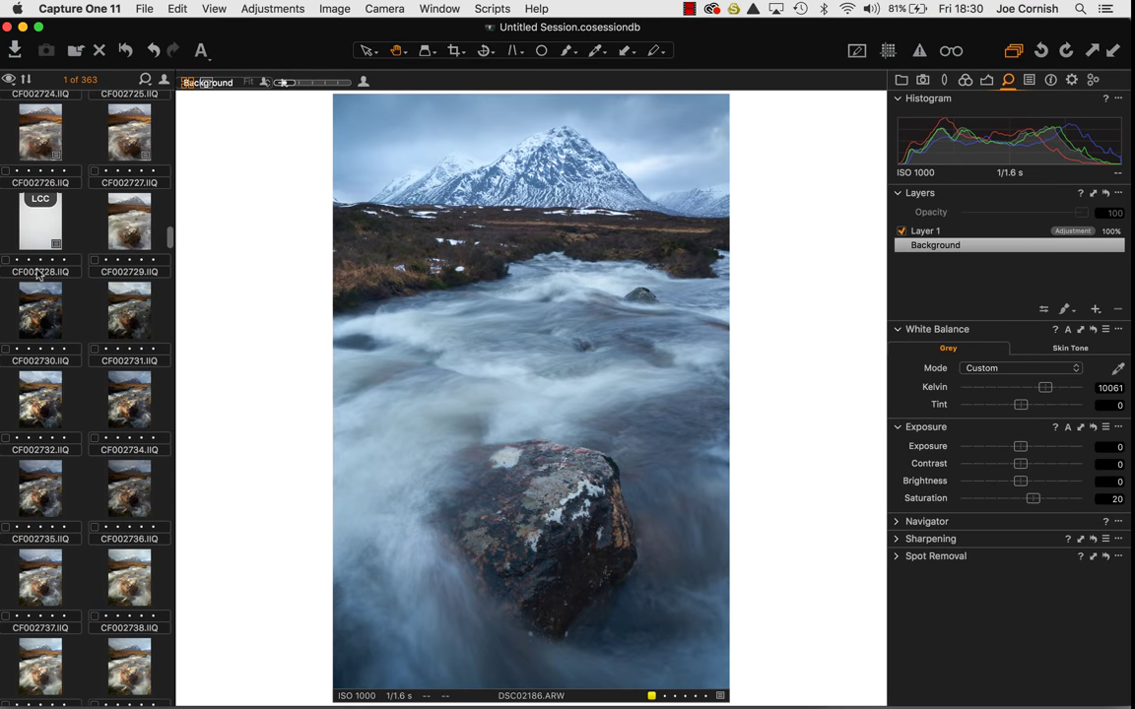
pyautogui.scroll(-5, 38, 275)
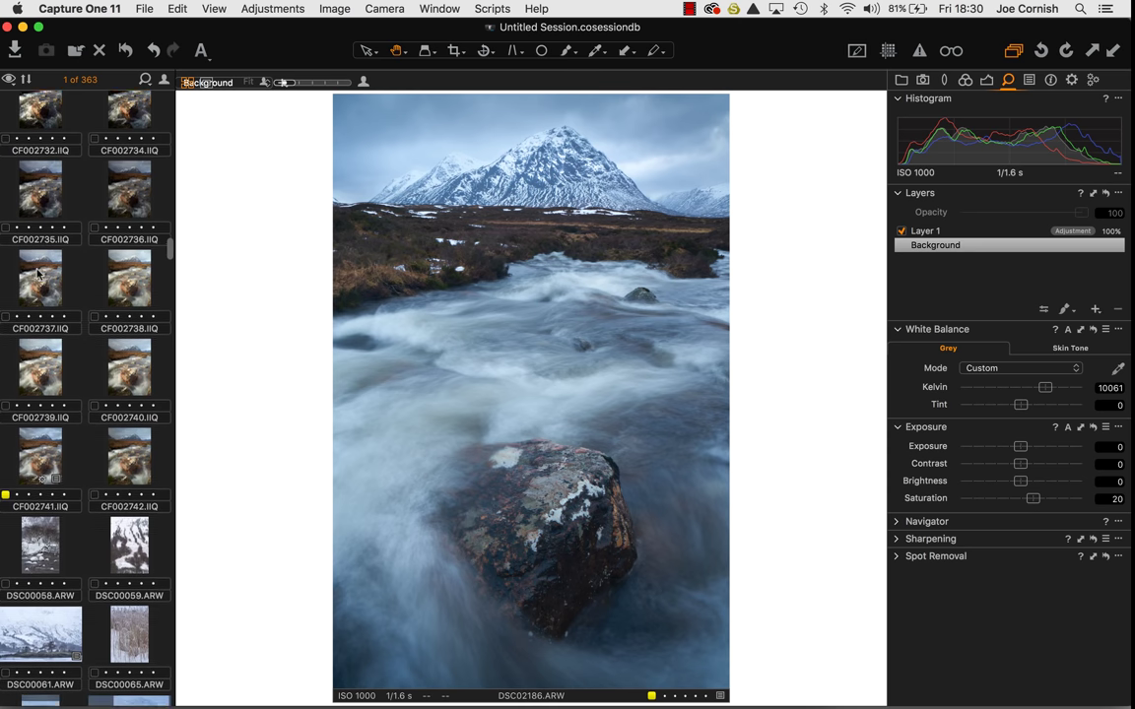
pyautogui.scroll(-1, 38, 275)
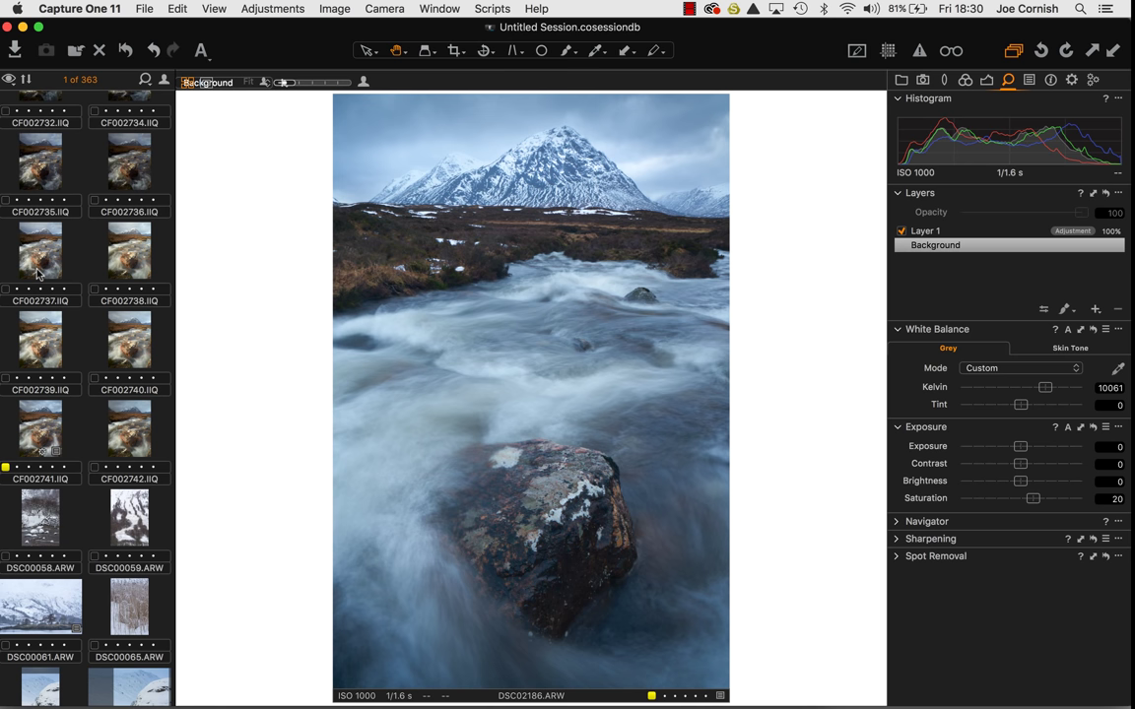
pyautogui.click(35, 431)
# View the snow photos DSC00058.ARW and DSC00066.ARW
pyautogui.scroll(-4, 34, 430)
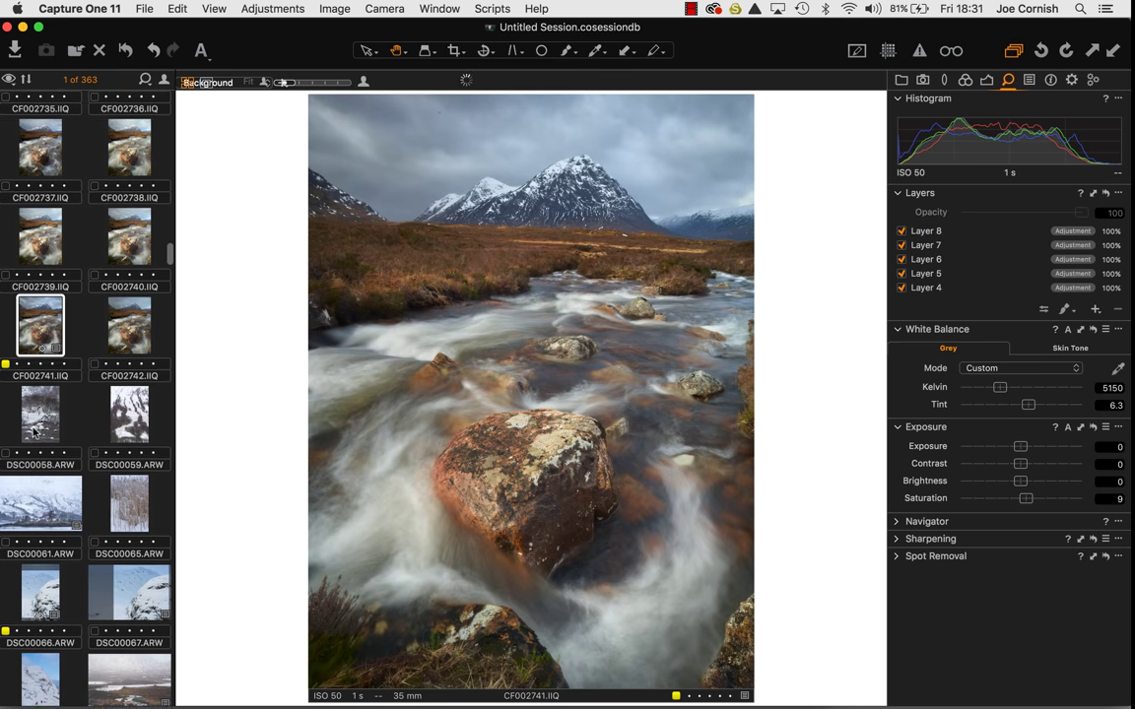
pyautogui.scroll(-5, 33, 430)
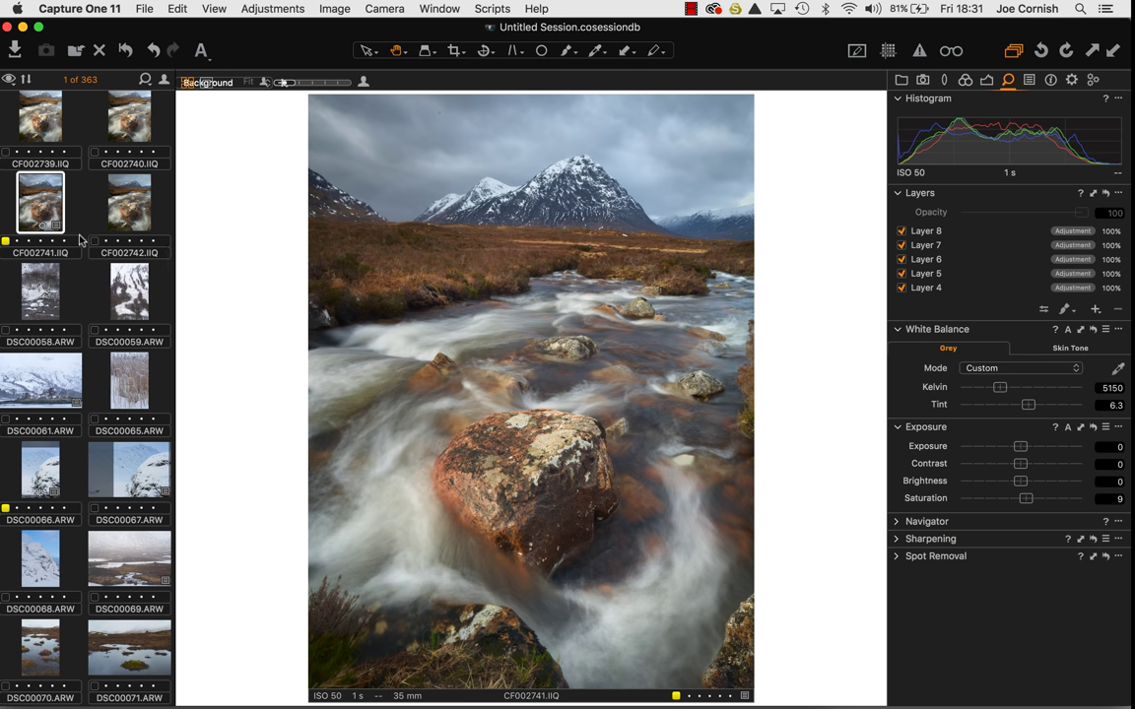
pyautogui.click(36, 288)
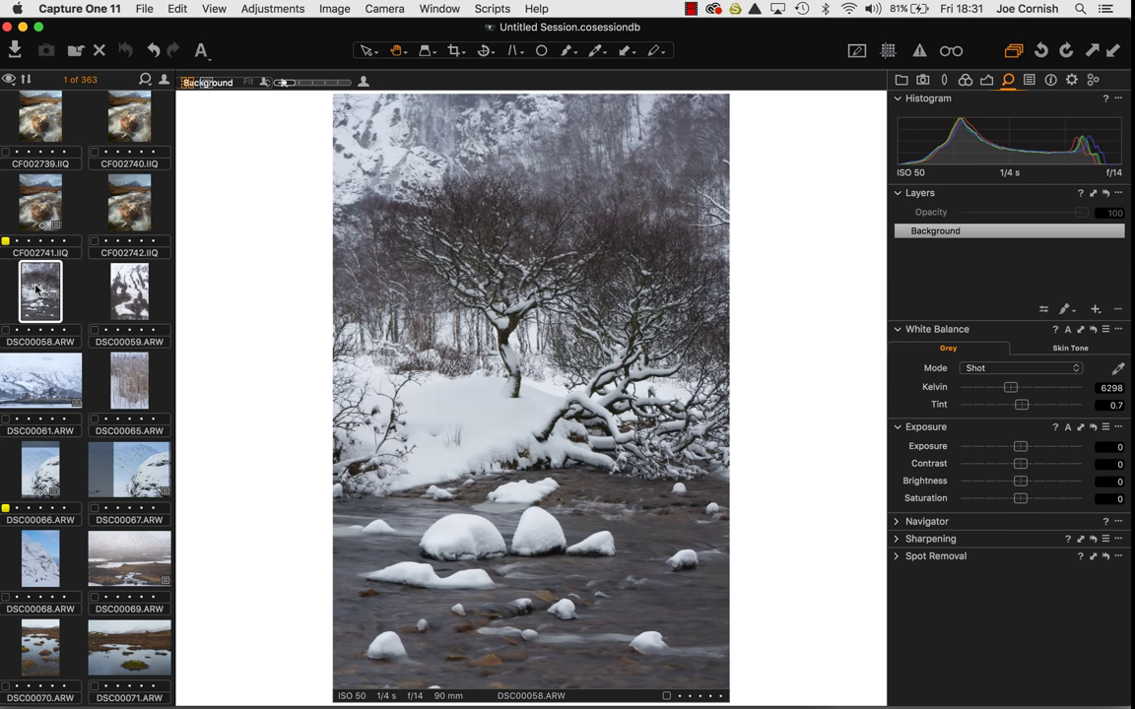
pyautogui.click(40, 476)
# Open the photo CF002723.IIQ and switch off its adjustment layers Layer 1, Layer 2, Layer 3 and Layer 4
pyautogui.scroll(6, 40, 478)
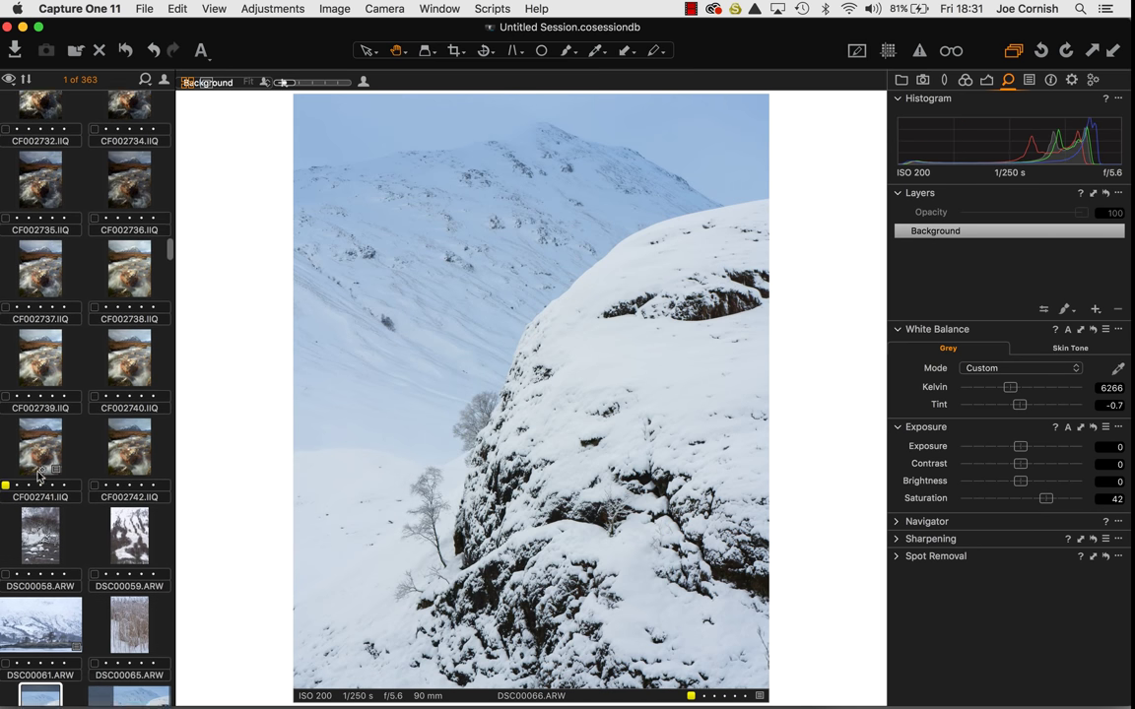
pyautogui.scroll(10, 39, 477)
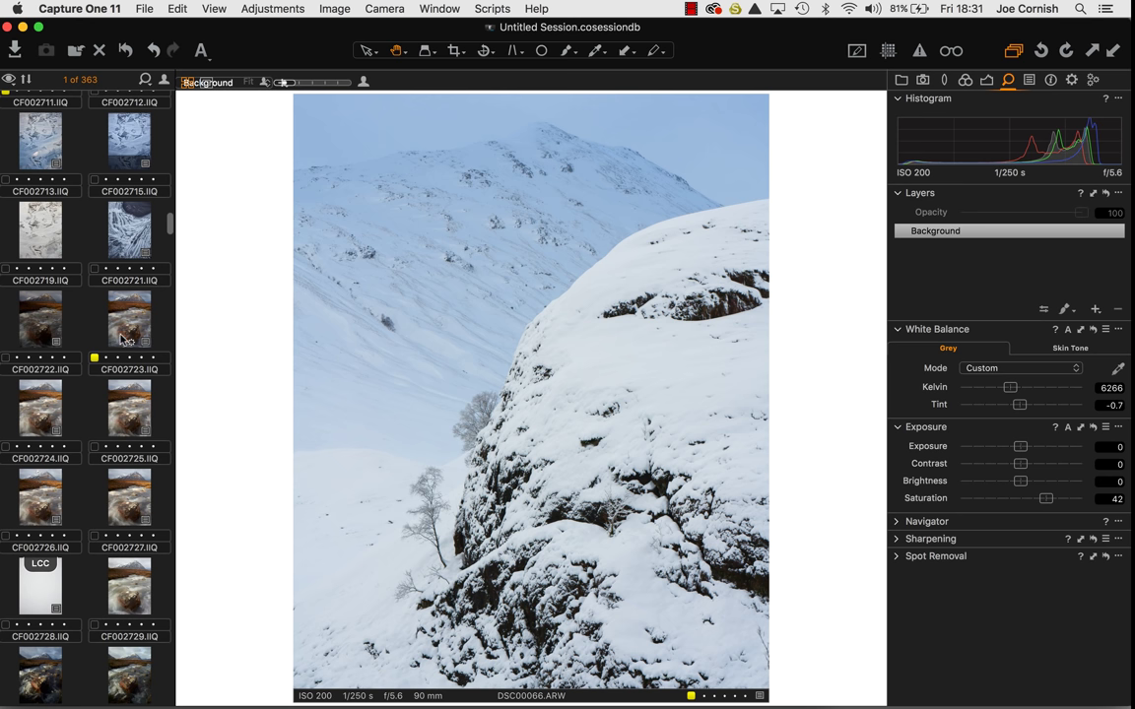
pyautogui.click(123, 340)
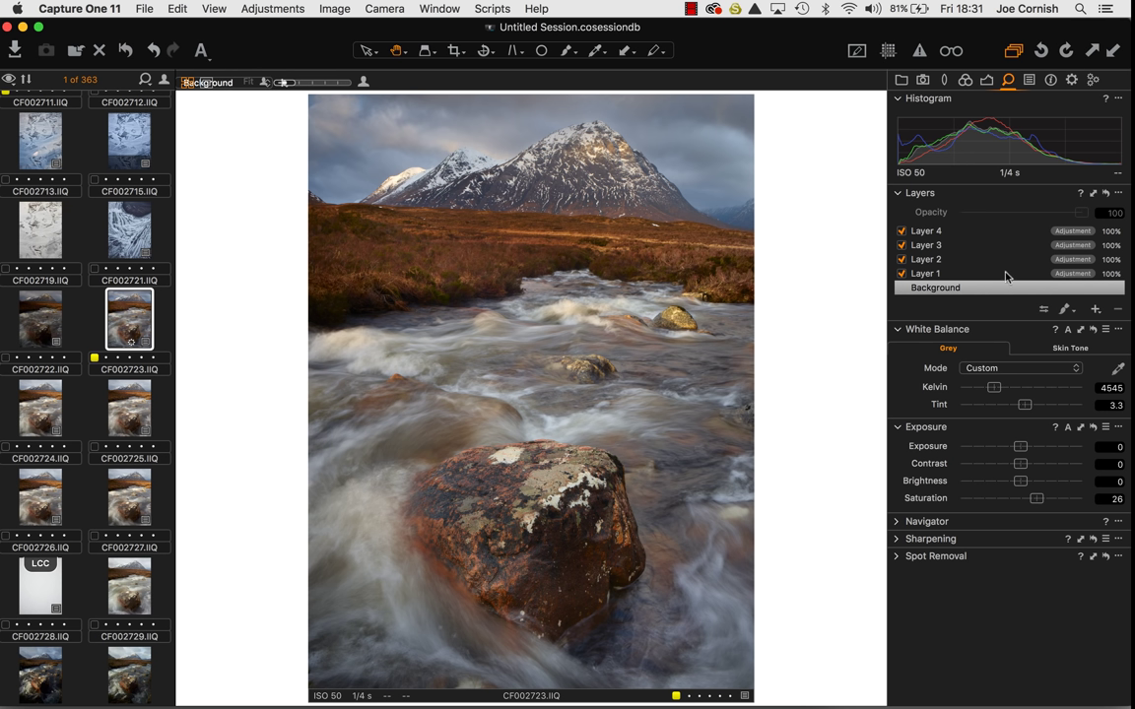
pyautogui.click(900, 273)
pyautogui.click(901, 259)
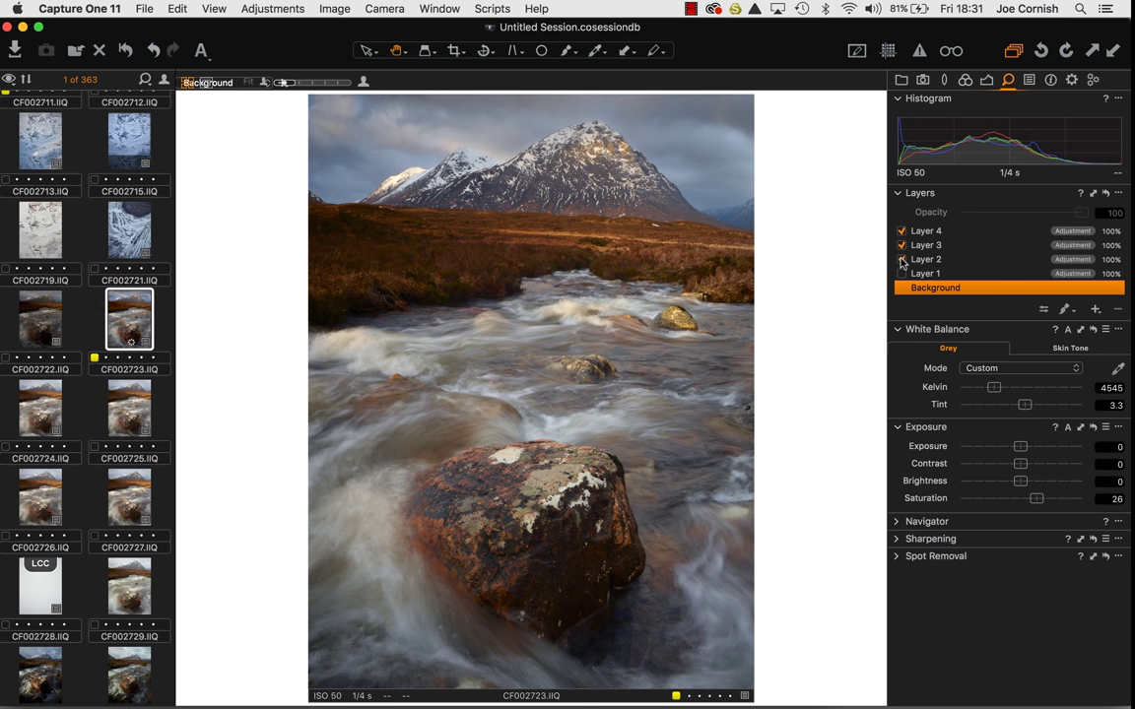
pyautogui.click(900, 245)
pyautogui.click(901, 232)
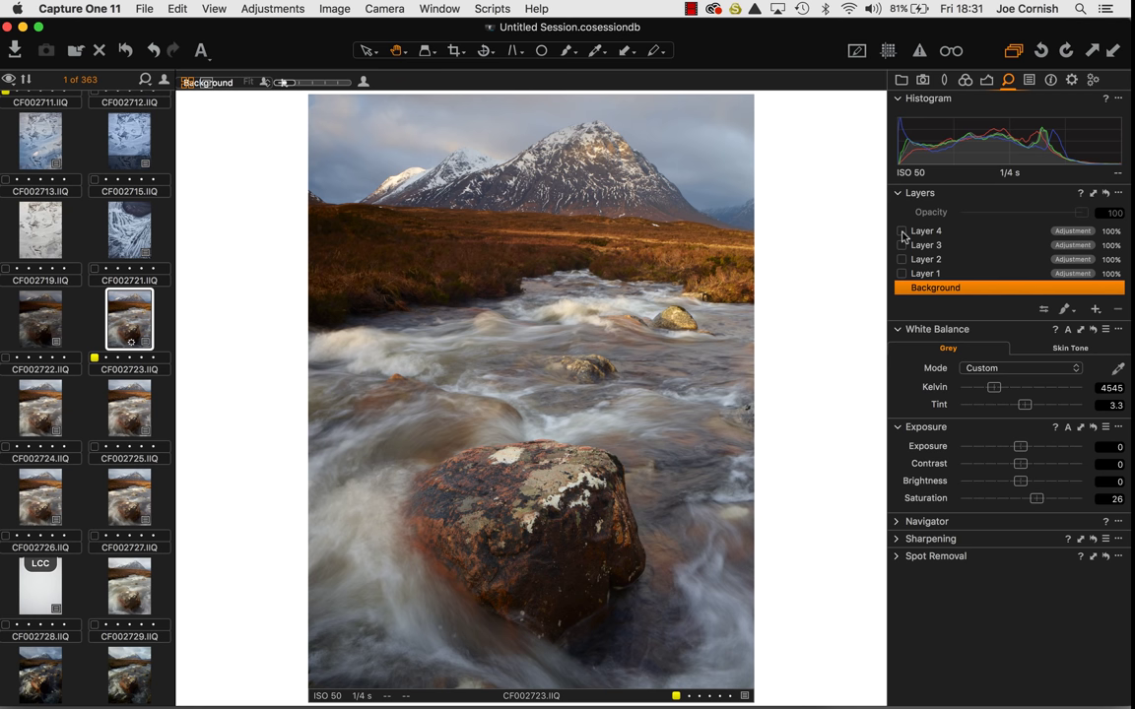
pyautogui.rightClick(902, 237)
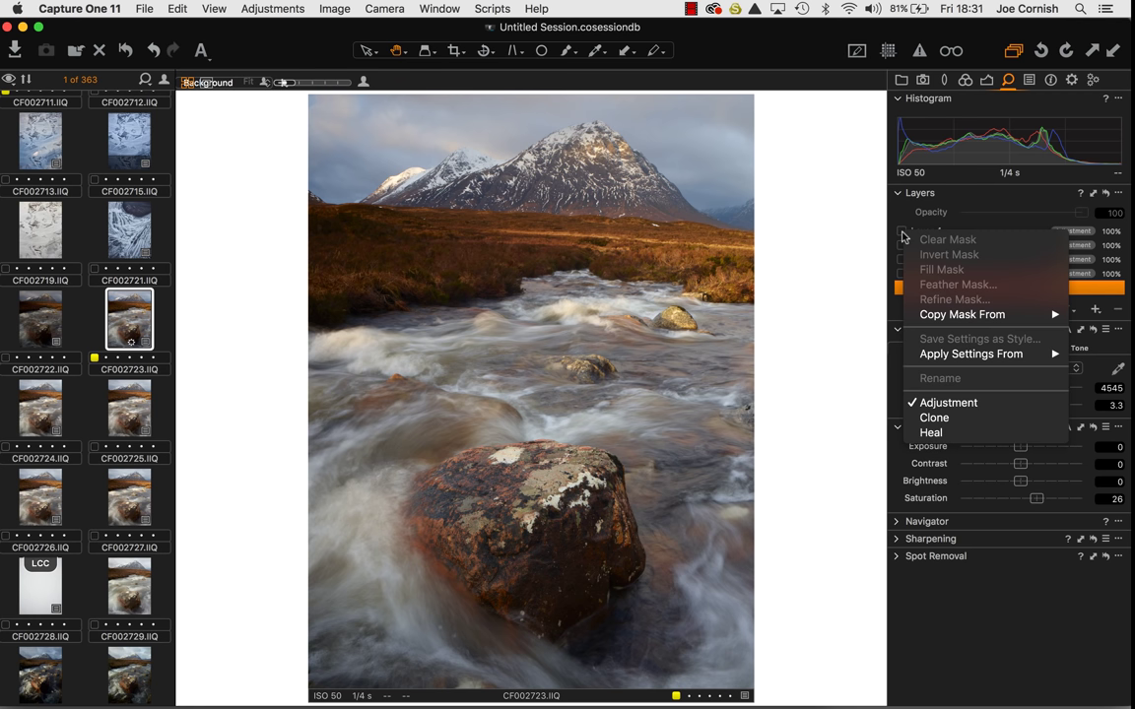
# Switch the adjustment layers Layer 4, Layer 3, Layer 2 and Layer 1 back on for CF002723.IIQ
pyautogui.press('Escape')
pyautogui.click(901, 231)
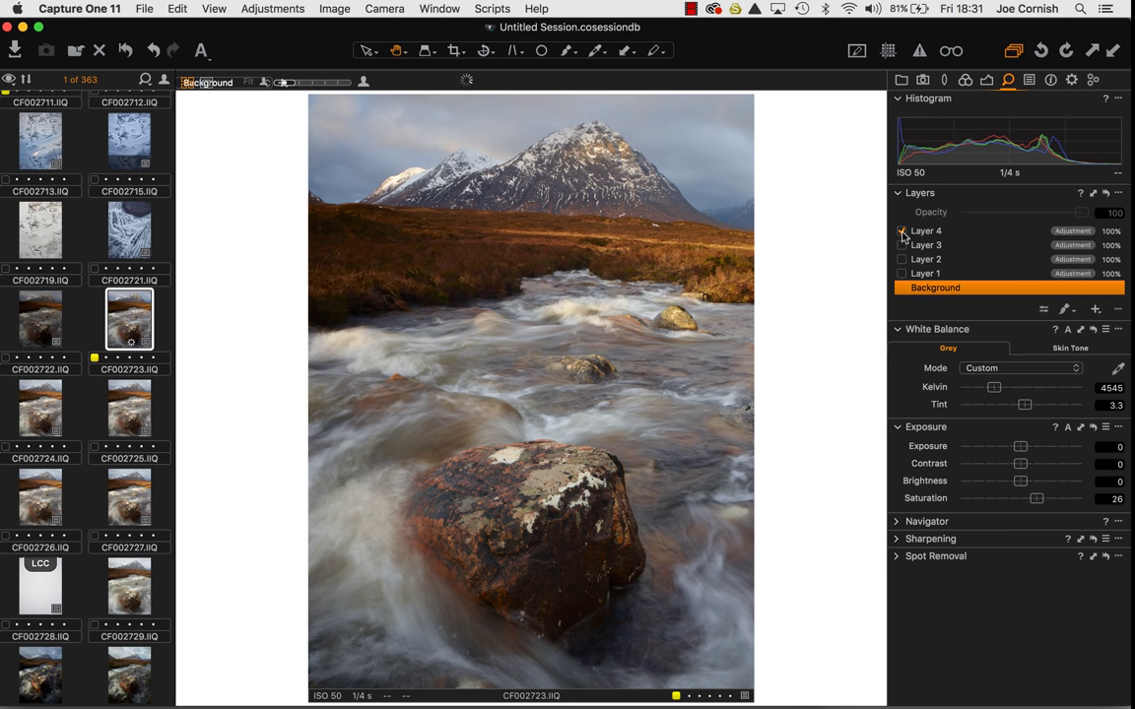
pyautogui.click(901, 245)
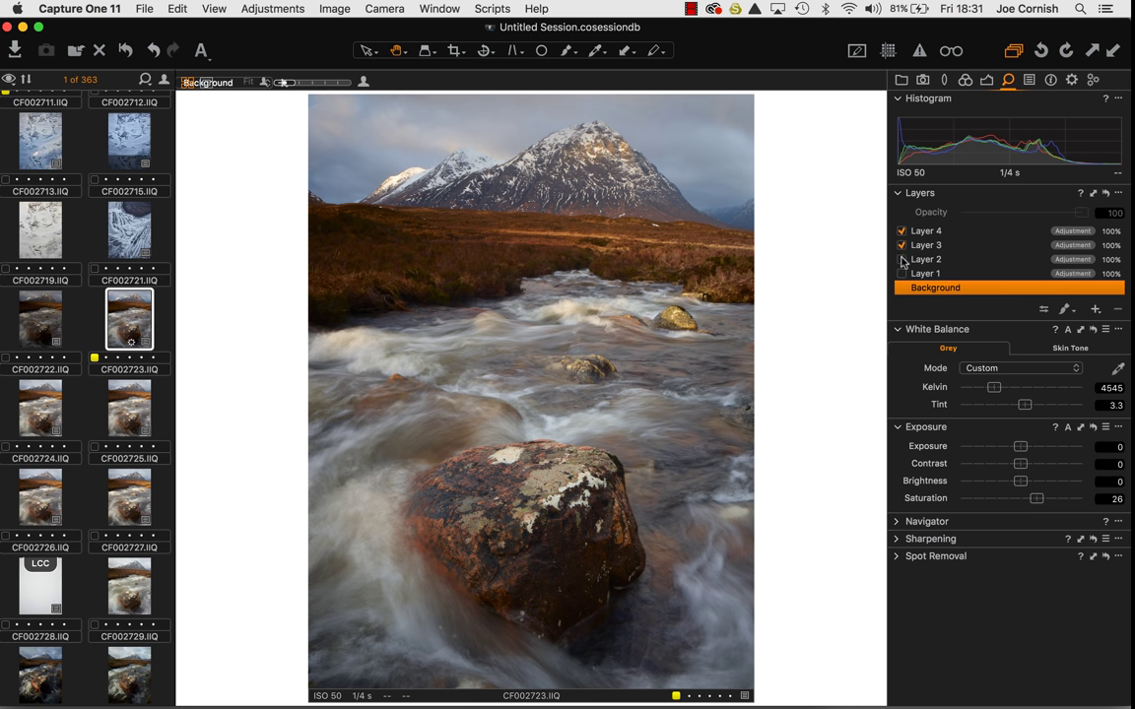
pyautogui.click(901, 259)
pyautogui.click(902, 274)
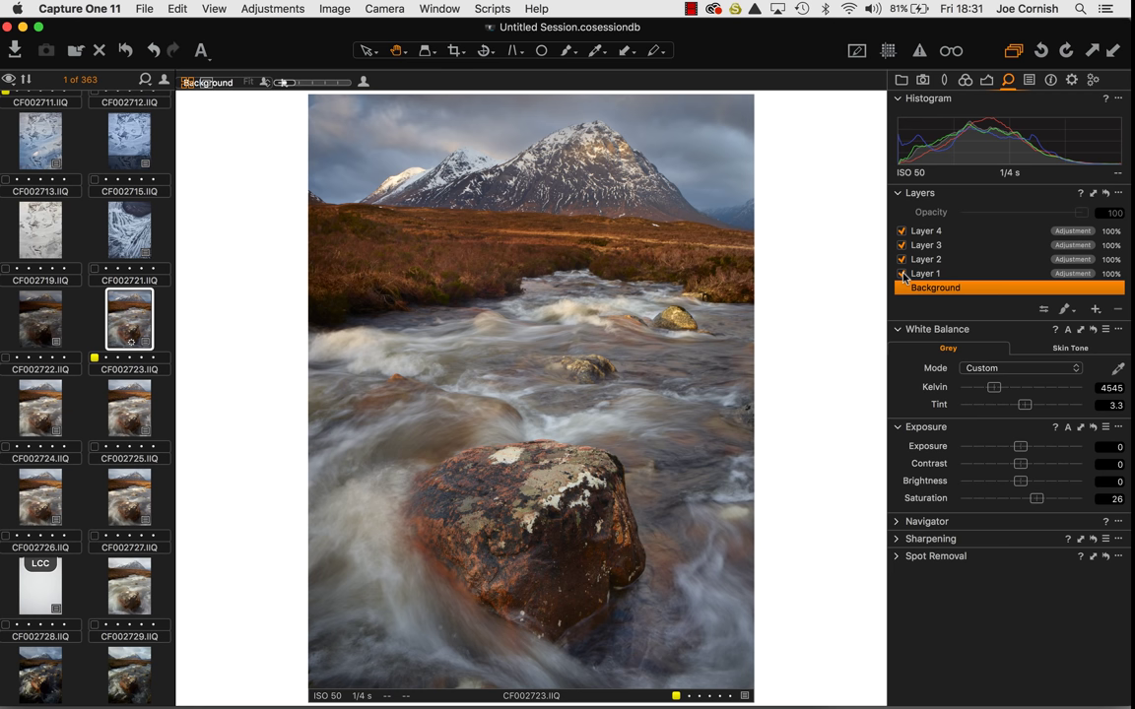
# Select Layer 4 and toggle it off and on repeatedly to compare its effect, leaving it on
pyautogui.click(975, 234)
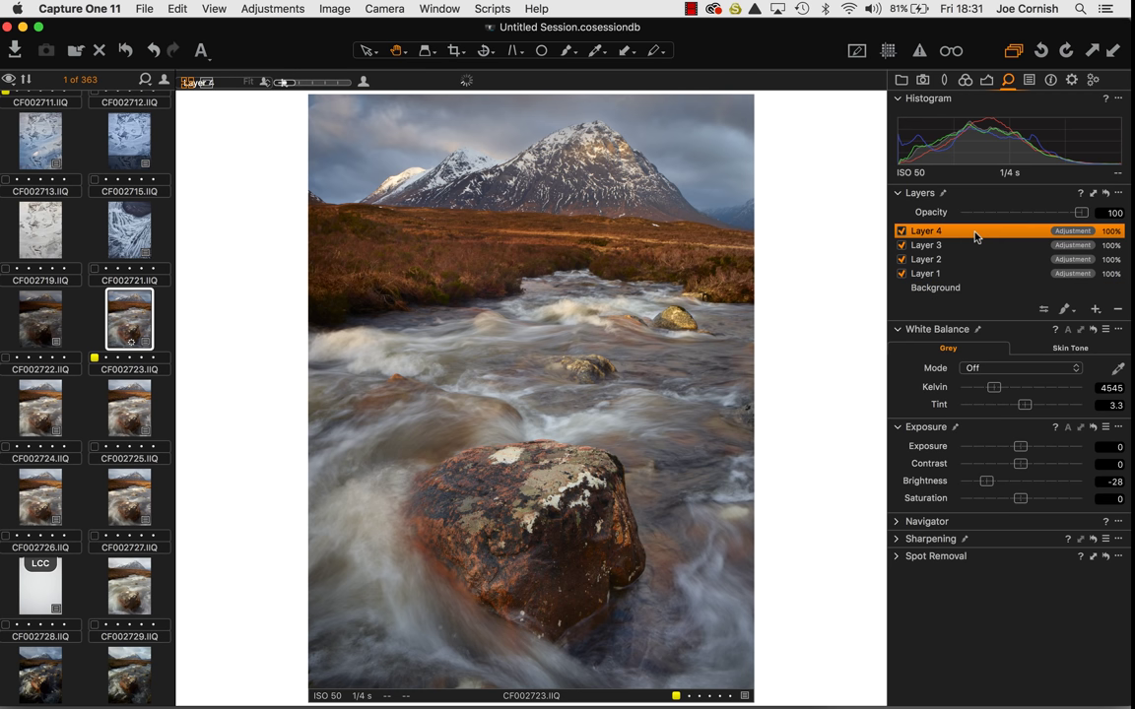
pyautogui.click(901, 231)
pyautogui.click(902, 231)
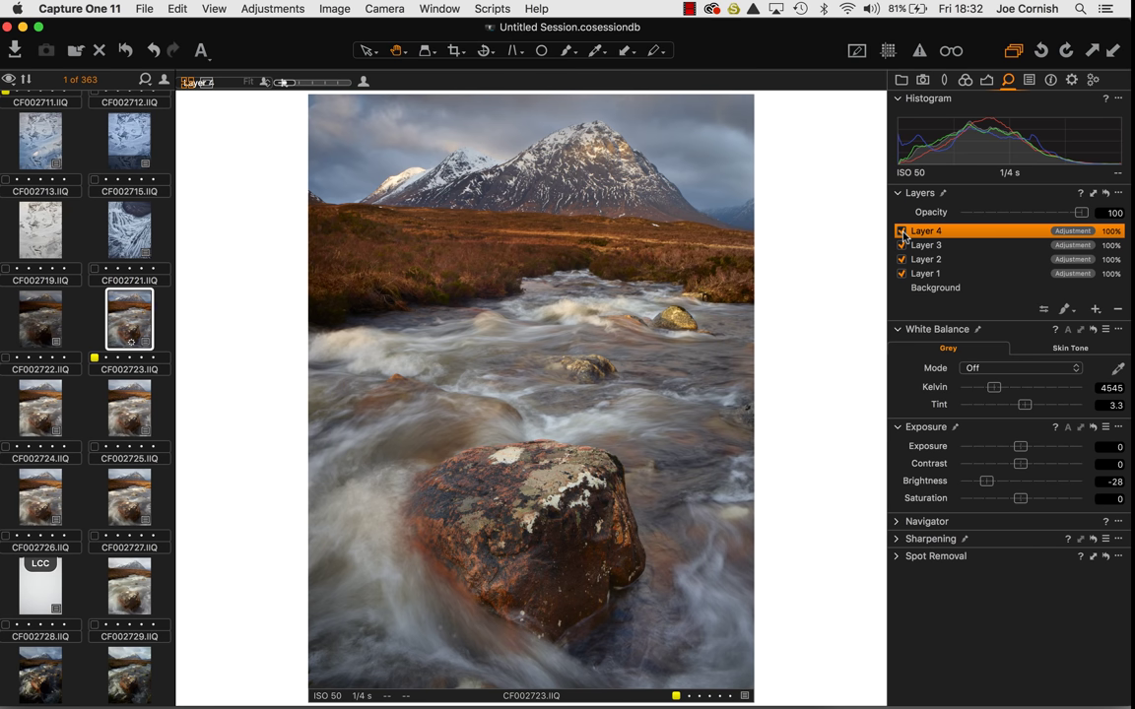
pyautogui.click(902, 231)
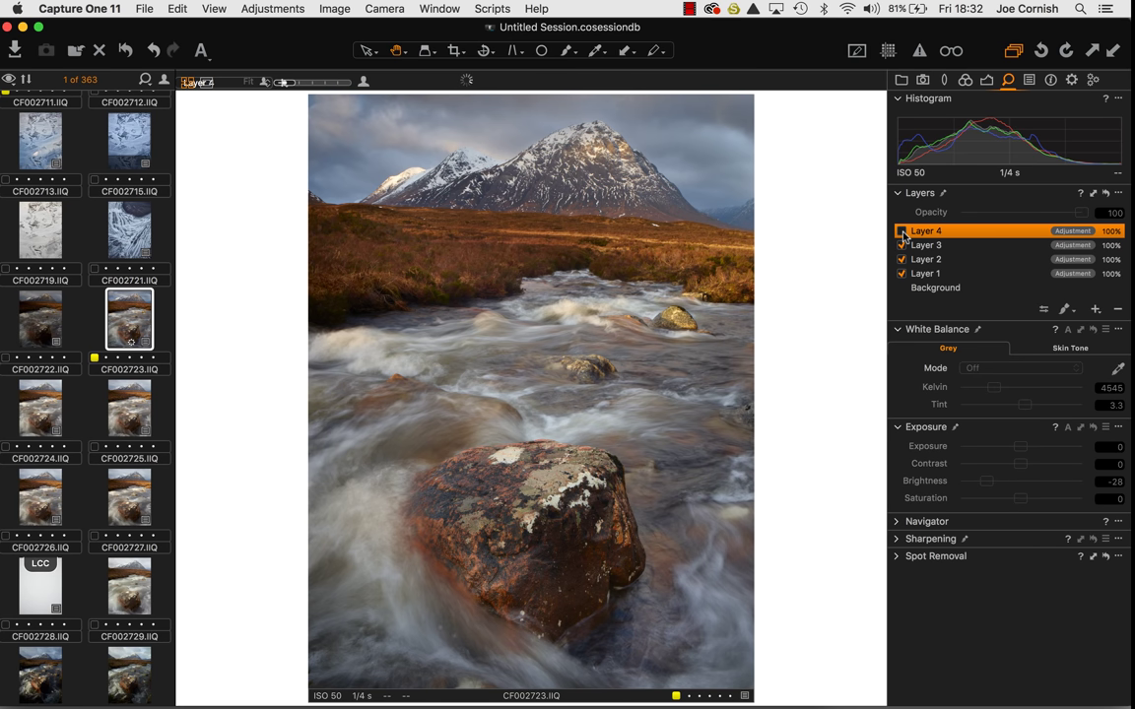
pyautogui.click(901, 231)
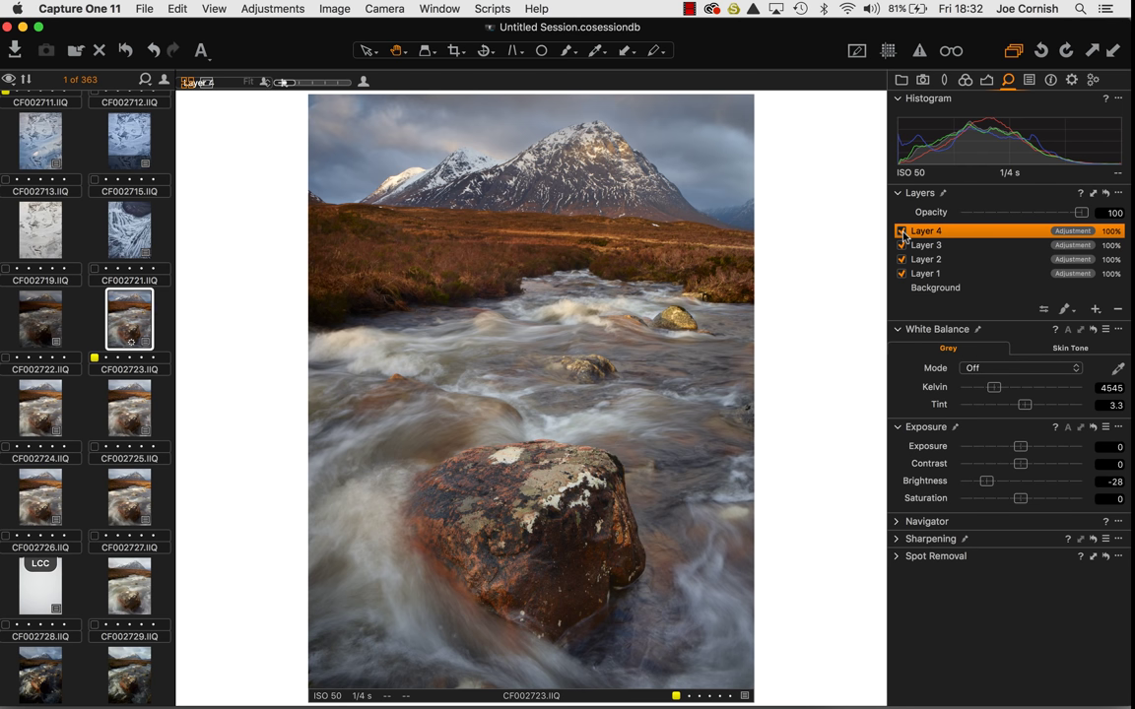
pyautogui.click(902, 231)
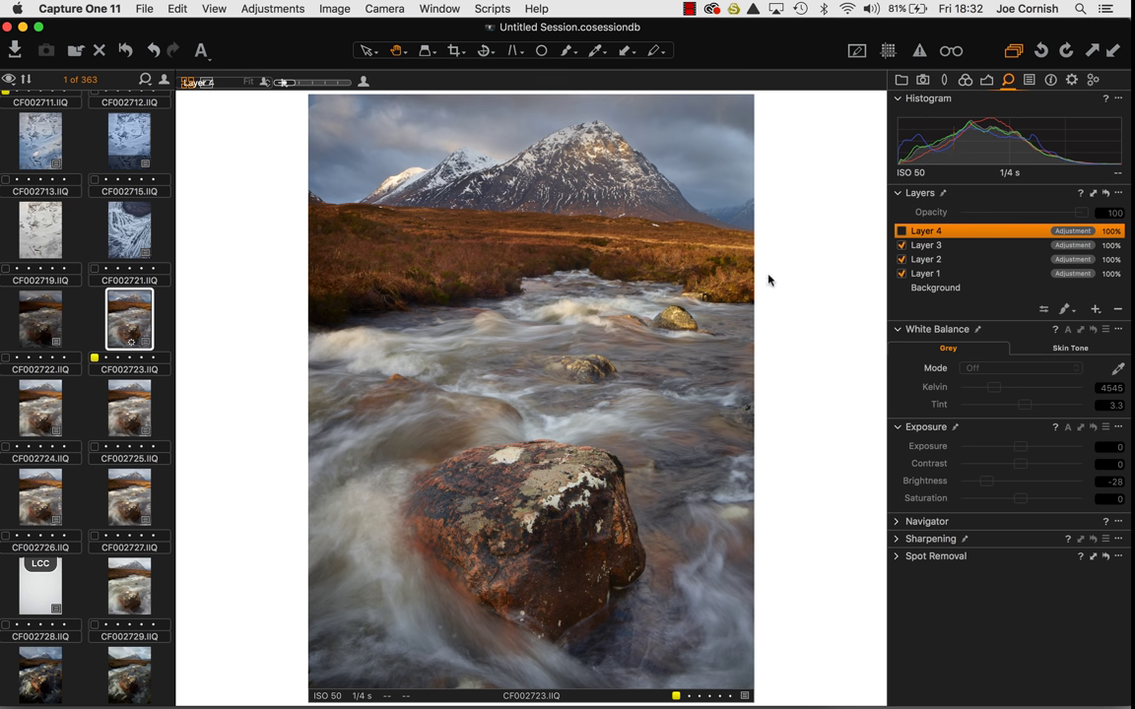
pyautogui.click(901, 231)
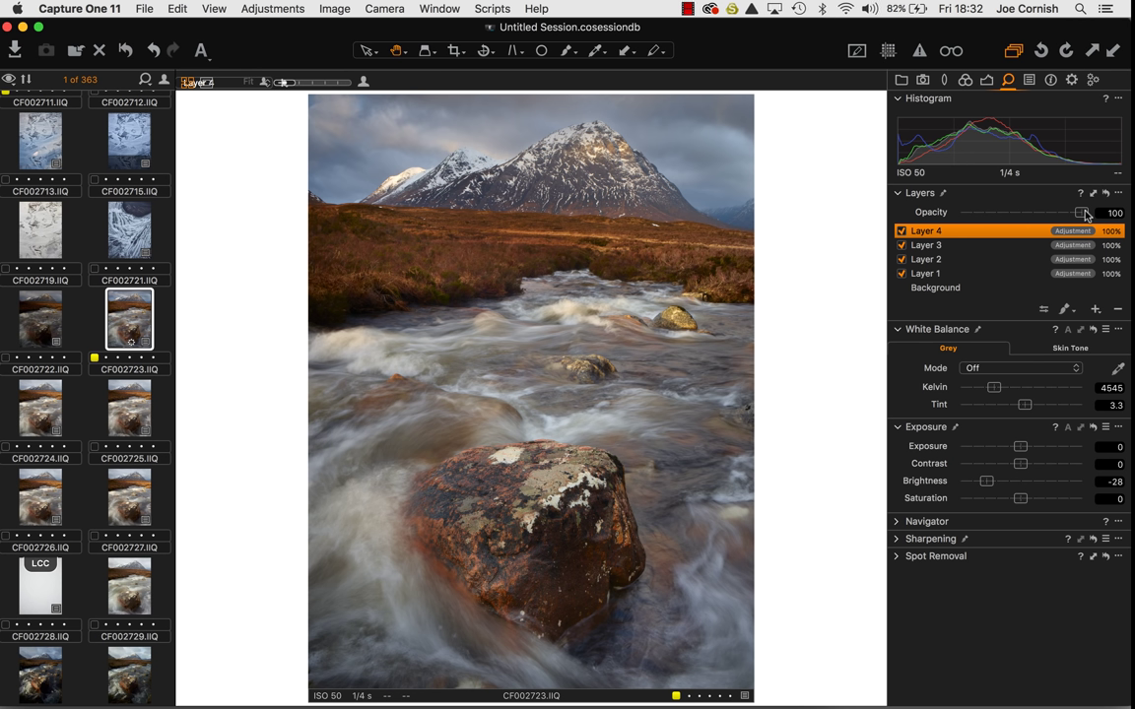
# Try Layer 4 at 50 opacity, restore it to 100, and select the Background layer for comparison
pyautogui.moveTo(1084, 215); pyautogui.dragTo(1023, 212)
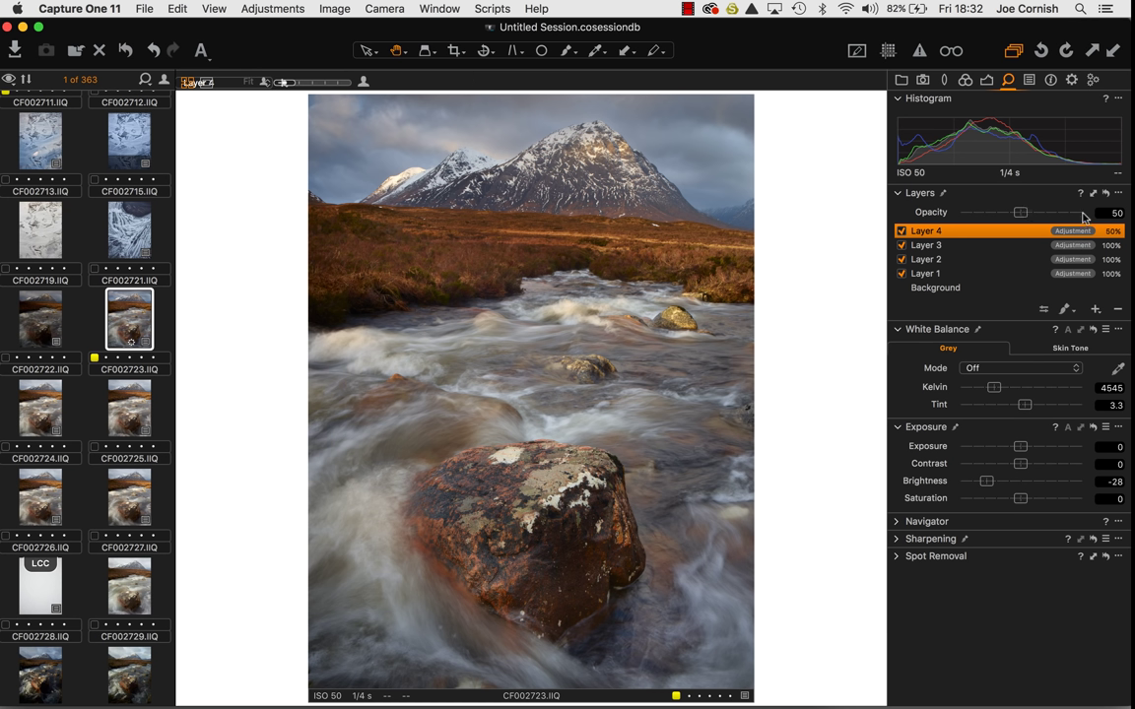
pyautogui.moveTo(1021, 212); pyautogui.dragTo(1092, 207)
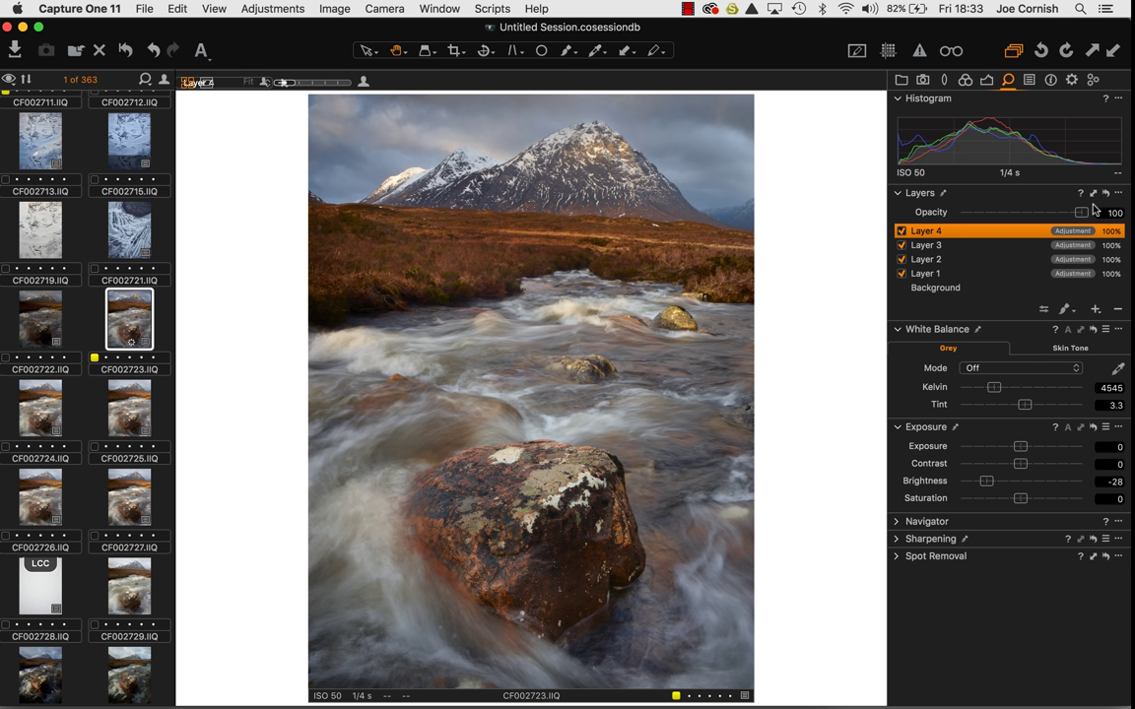
pyautogui.click(987, 291)
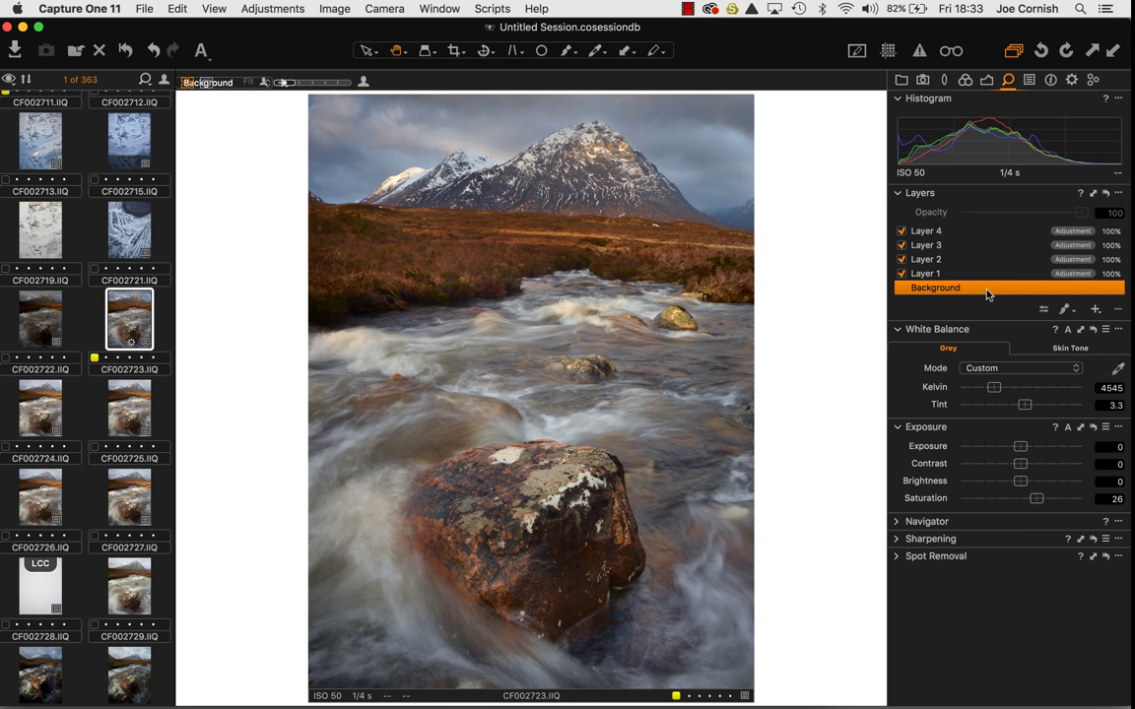
# Activate the Draw Mask brush for Layer 4 and reduce the brush size to 467
pyautogui.click(966, 231)
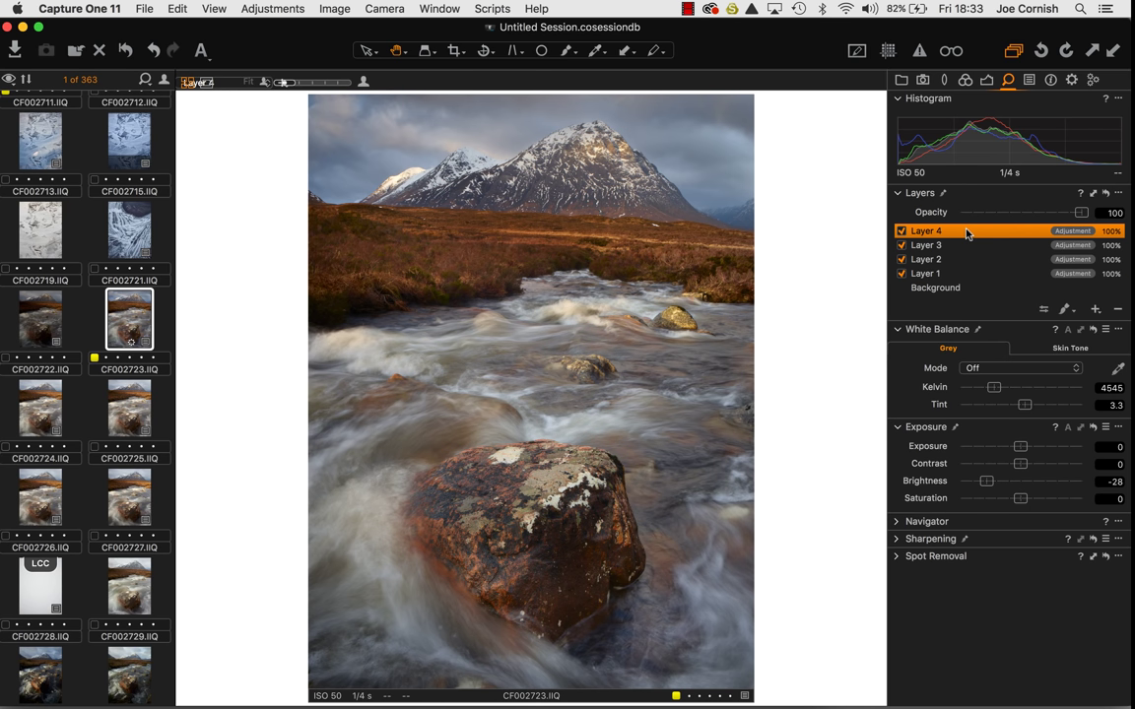
pyautogui.click(1074, 314)
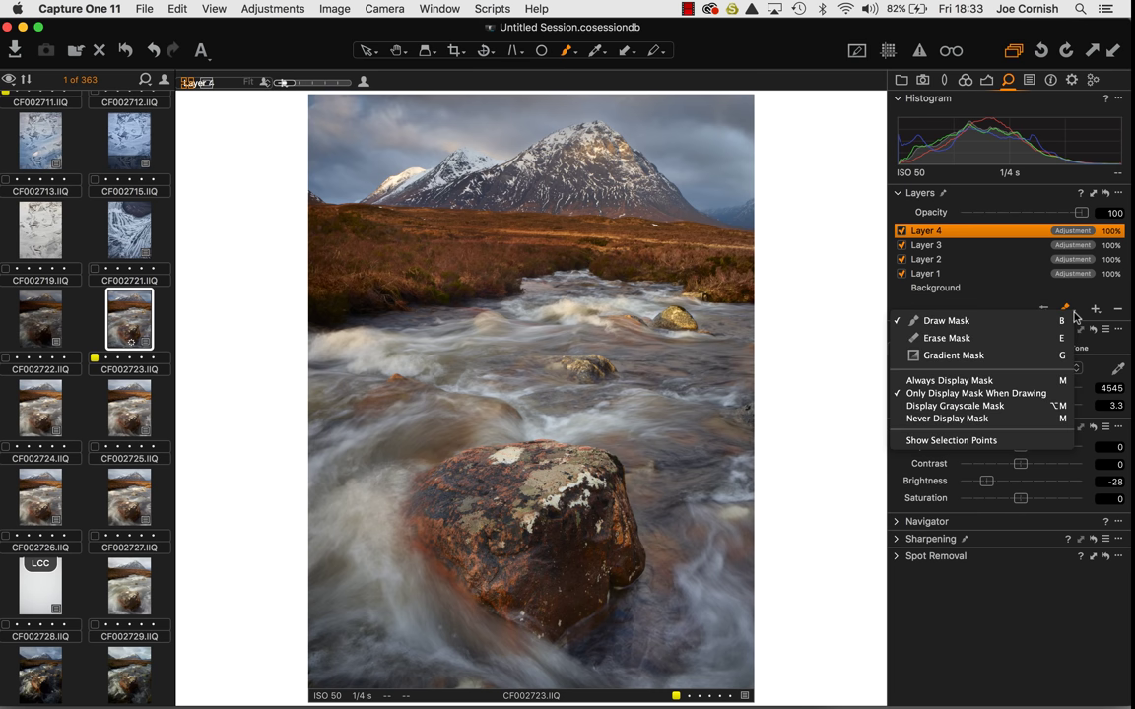
pyautogui.click(975, 320)
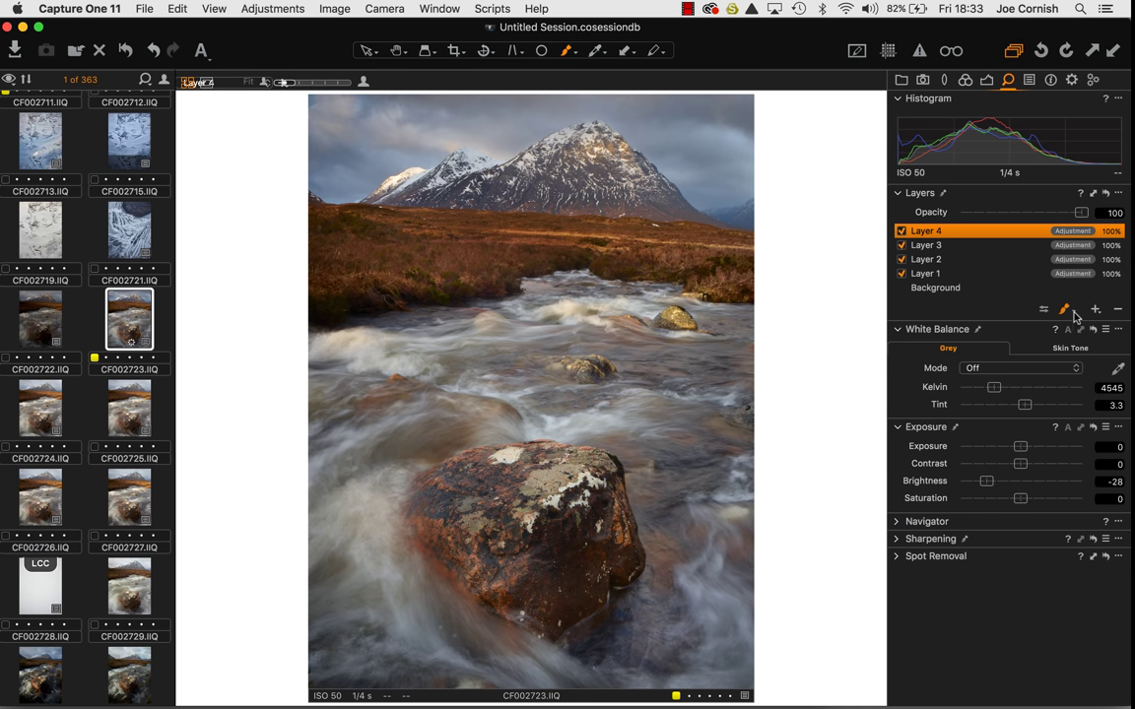
pyautogui.rightClick(735, 244)
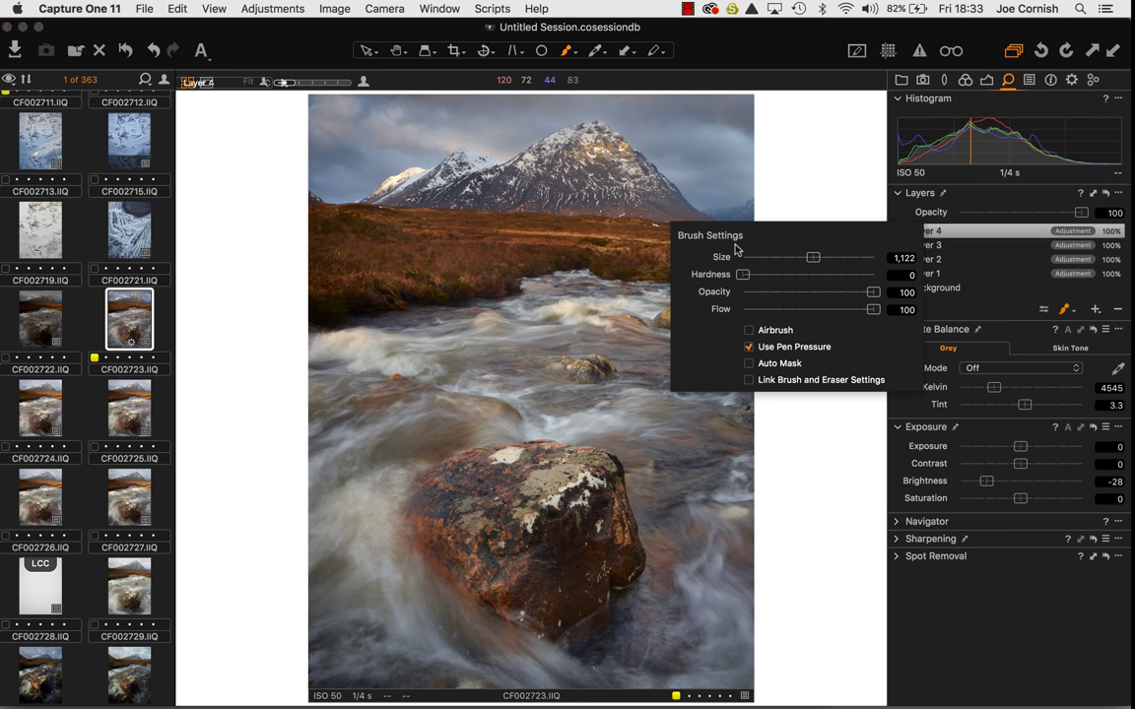
pyautogui.moveTo(812, 257); pyautogui.dragTo(794, 257)
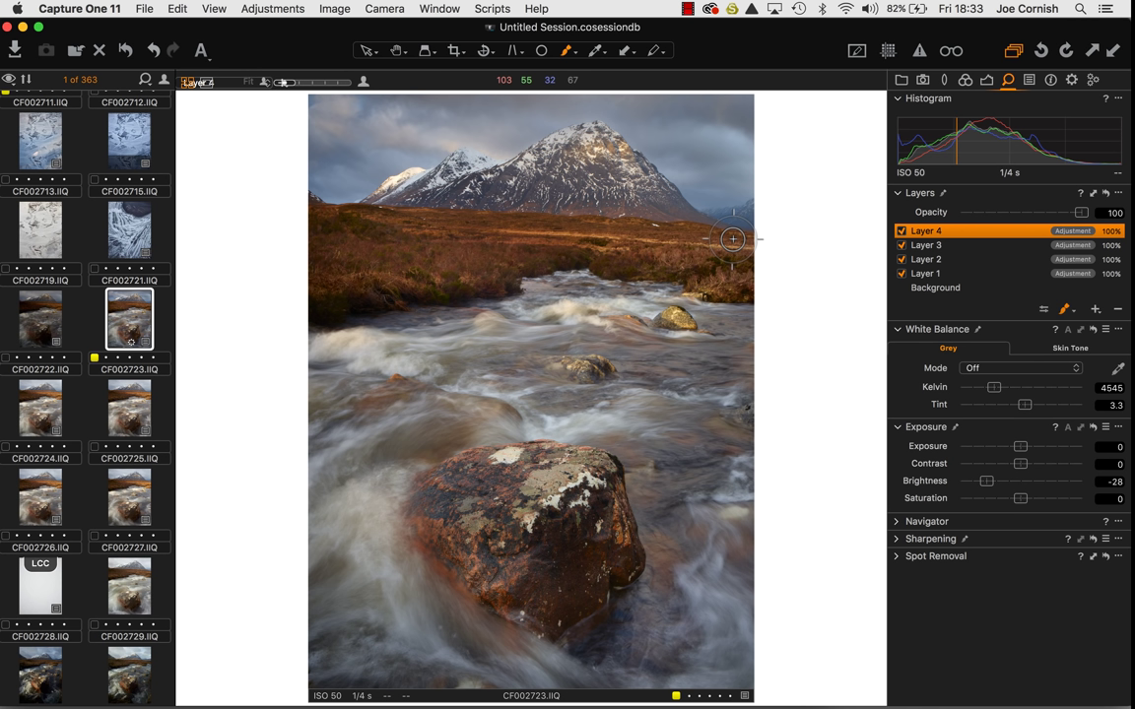
# Brush Layer 4's mask over the moorland along the photo's right edge and open the brush settings
pyautogui.click(732, 238)
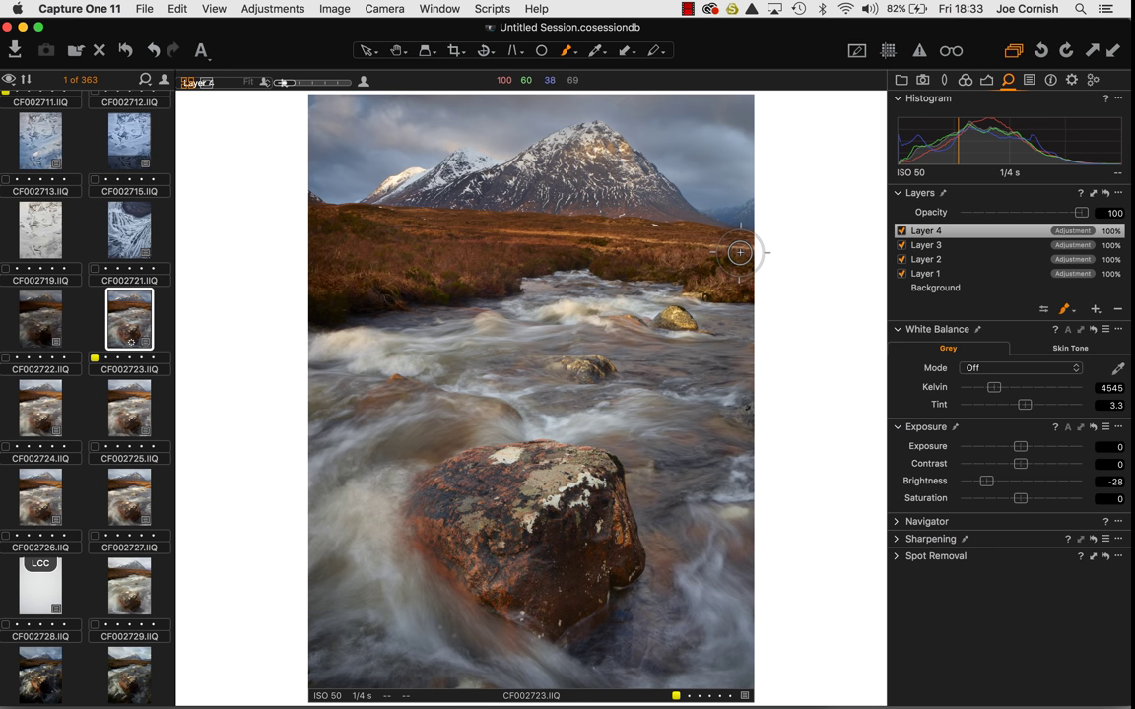
pyautogui.moveTo(759, 246); pyautogui.dragTo(744, 248)
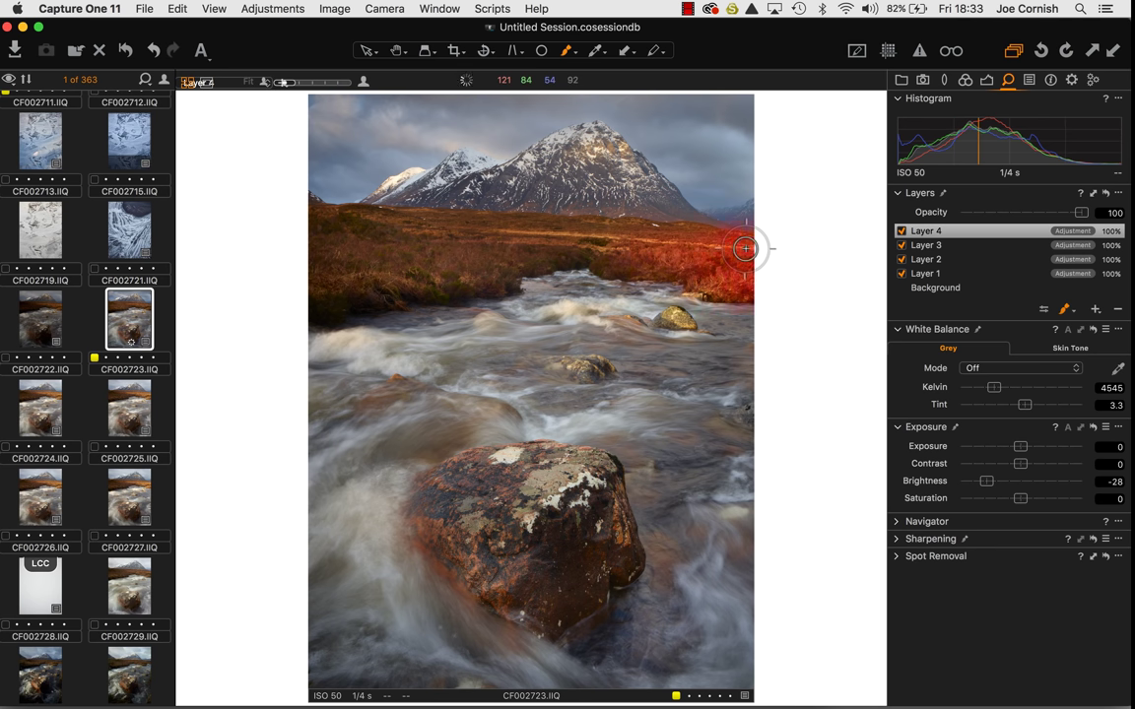
pyautogui.rightClick(746, 249)
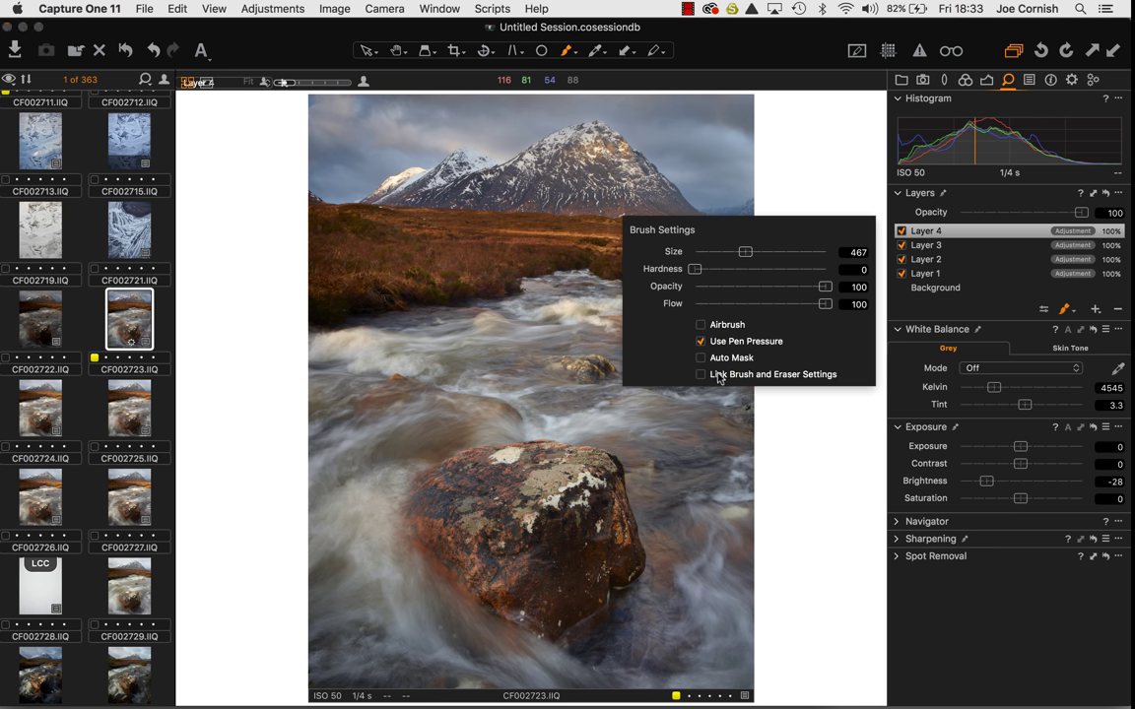
# Set the mask to always display and examine the masks of Layer 4, Layer 3, Layer 2 and Layer 1
pyautogui.click(1072, 311)
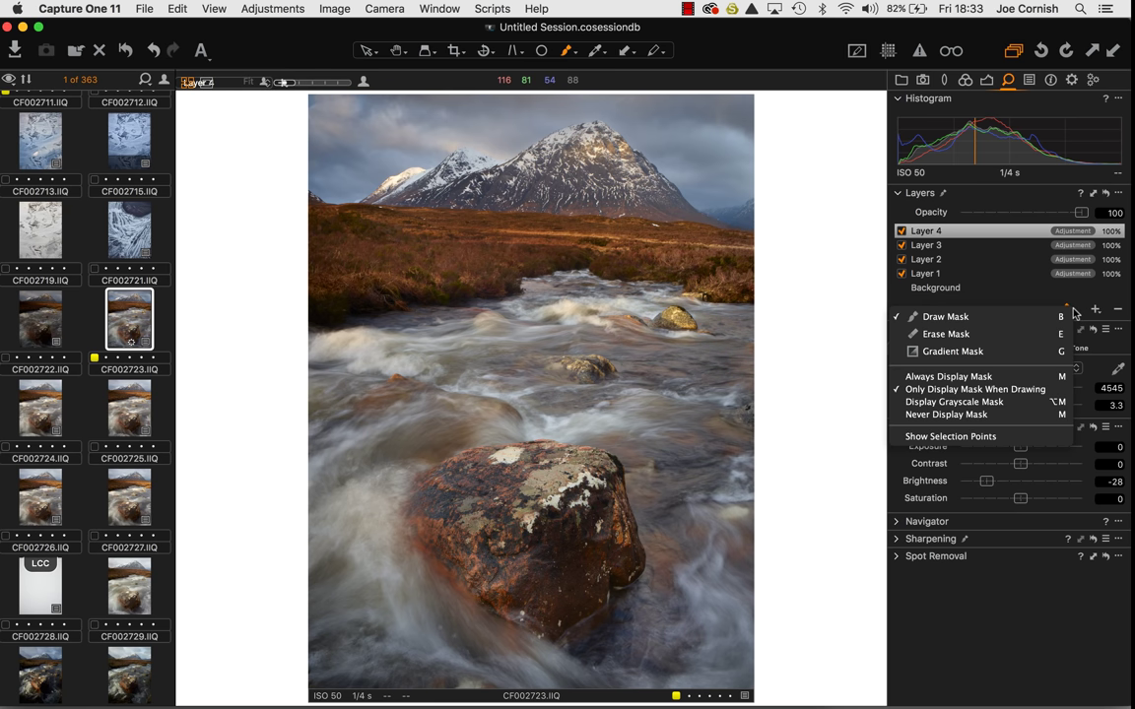
pyautogui.click(1003, 381)
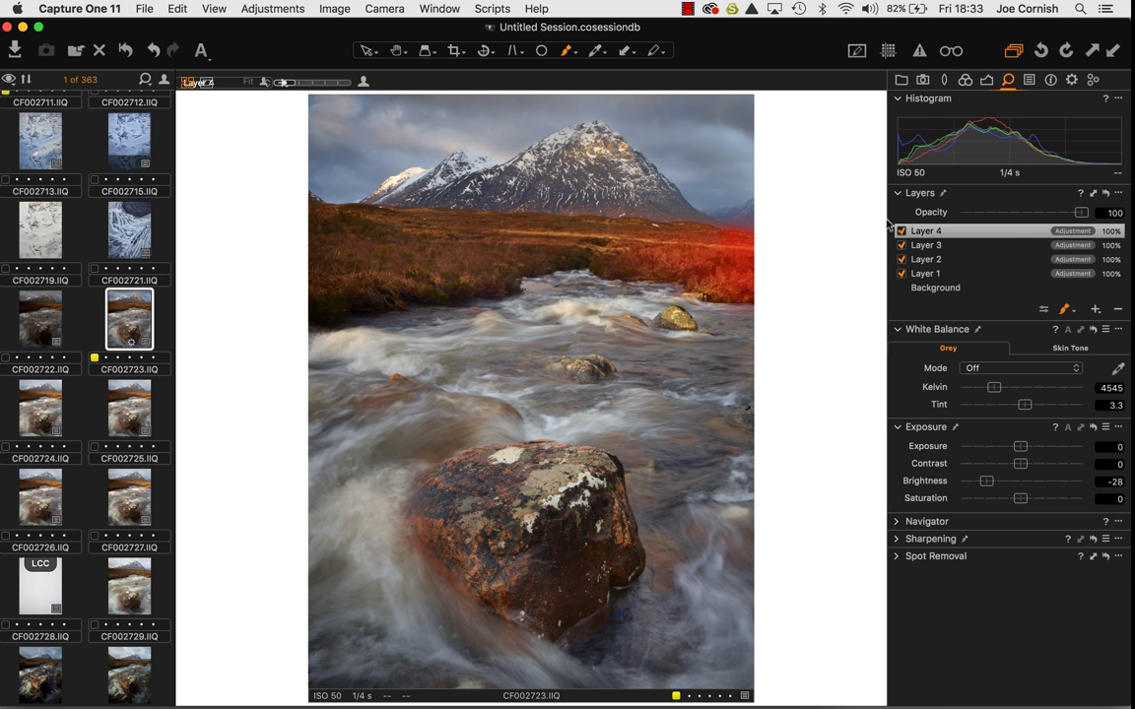
pyautogui.click(944, 246)
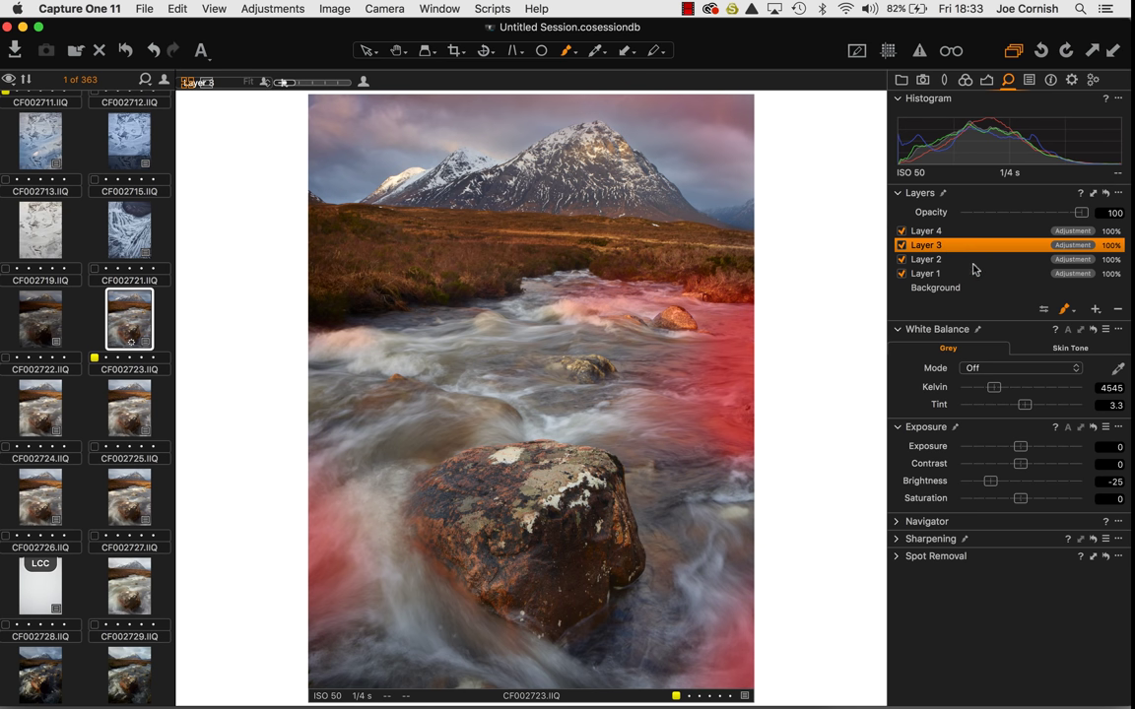
pyautogui.click(973, 261)
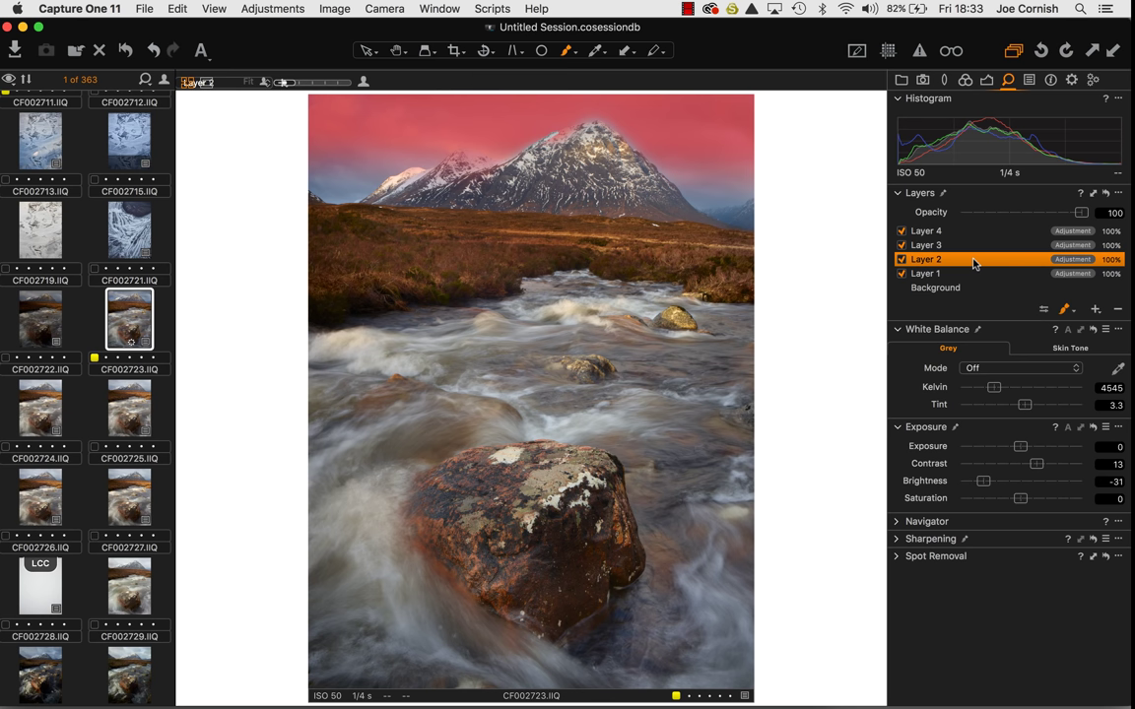
pyautogui.click(974, 274)
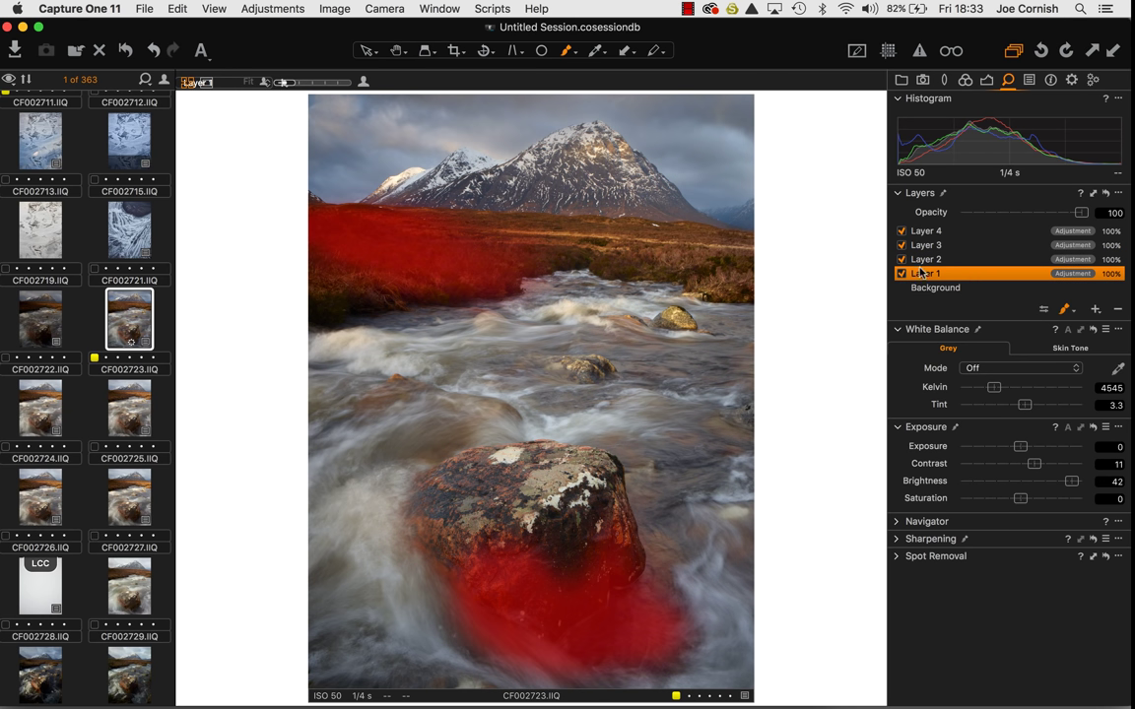
# Change the mask visibility back to Only Display Mask When Drawing
pyautogui.click(1065, 309)
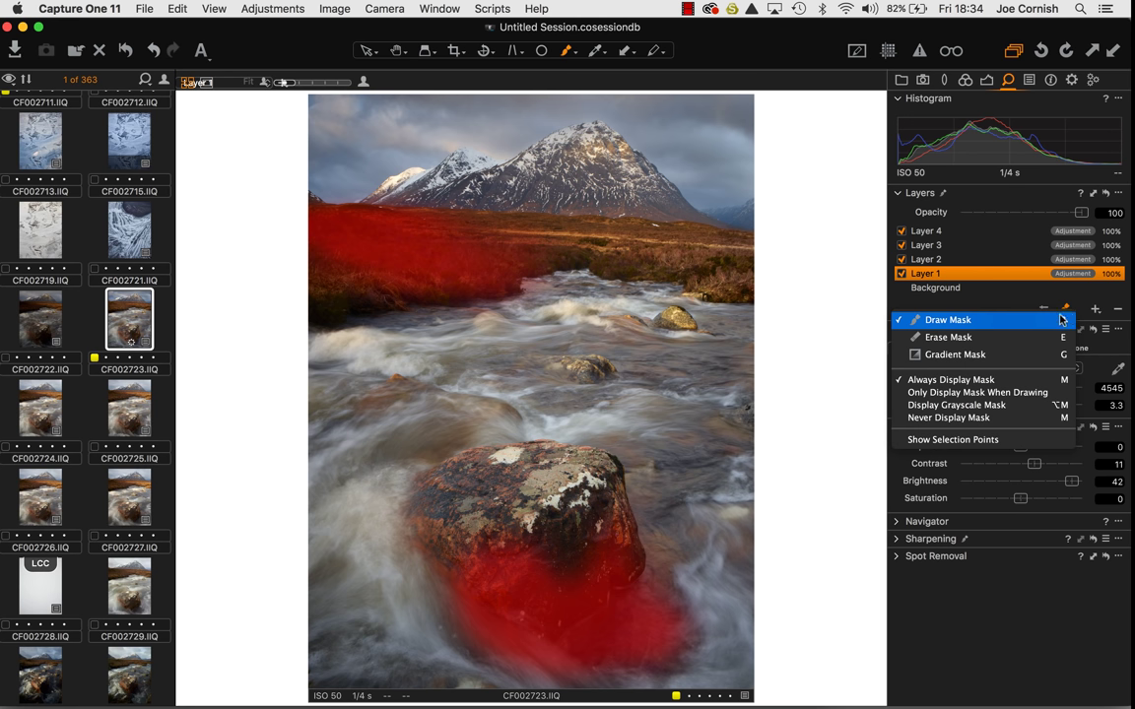
pyautogui.click(1017, 380)
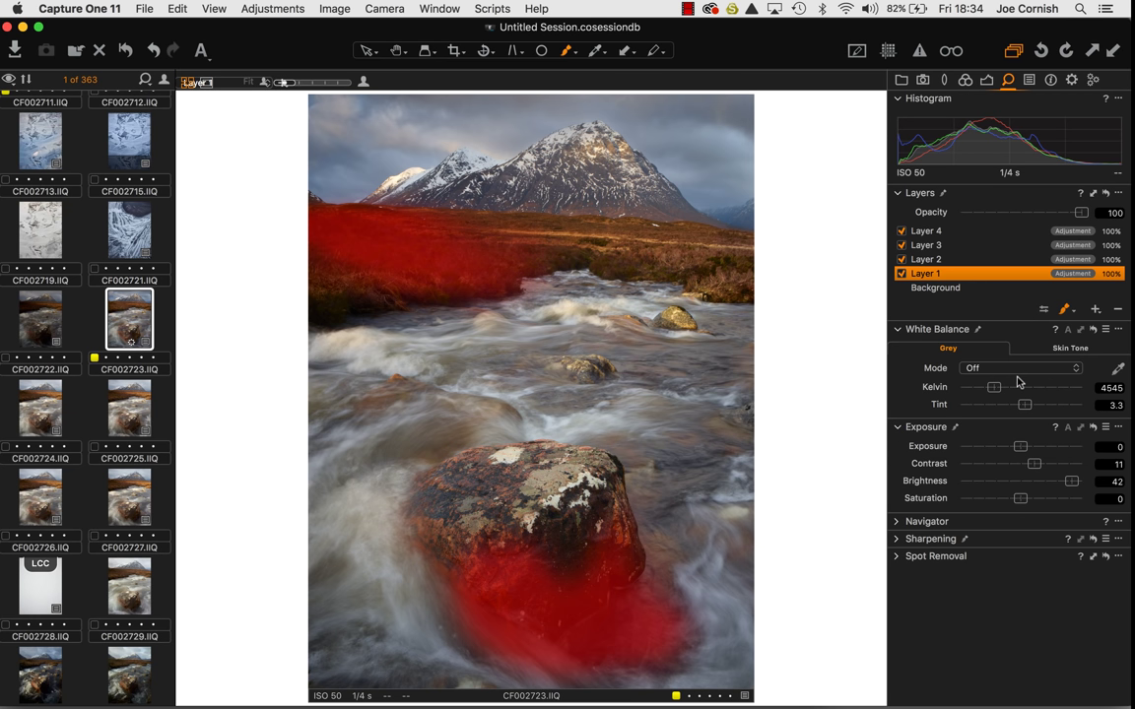
pyautogui.click(1066, 311)
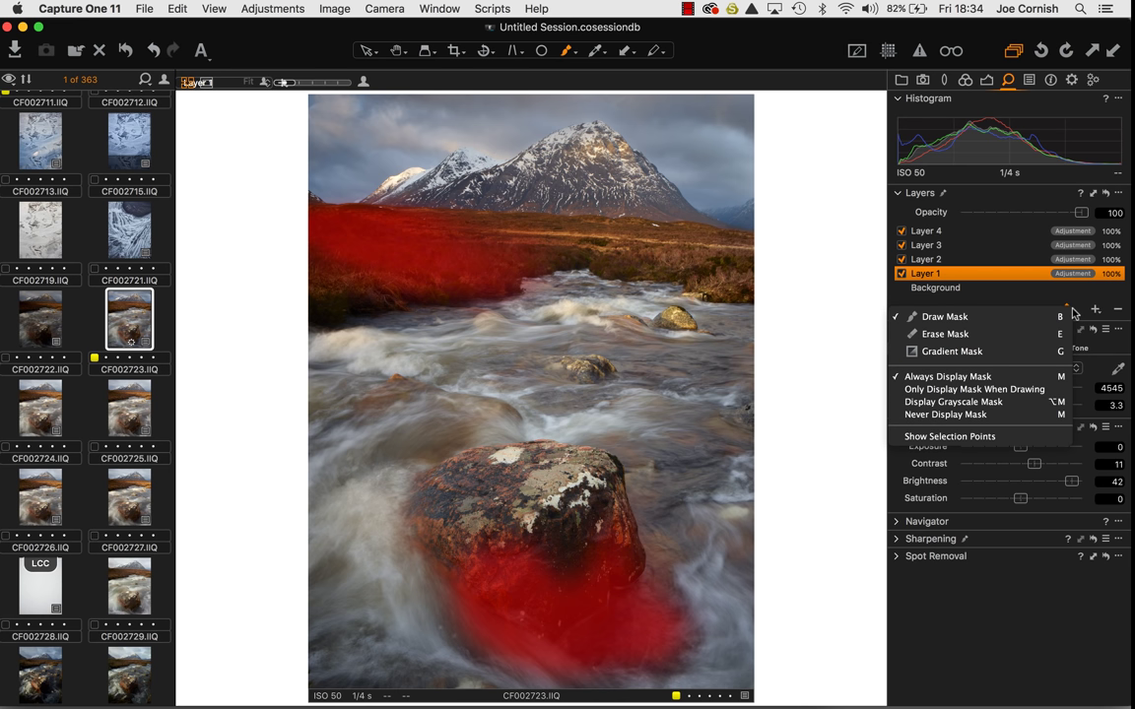
pyautogui.click(988, 378)
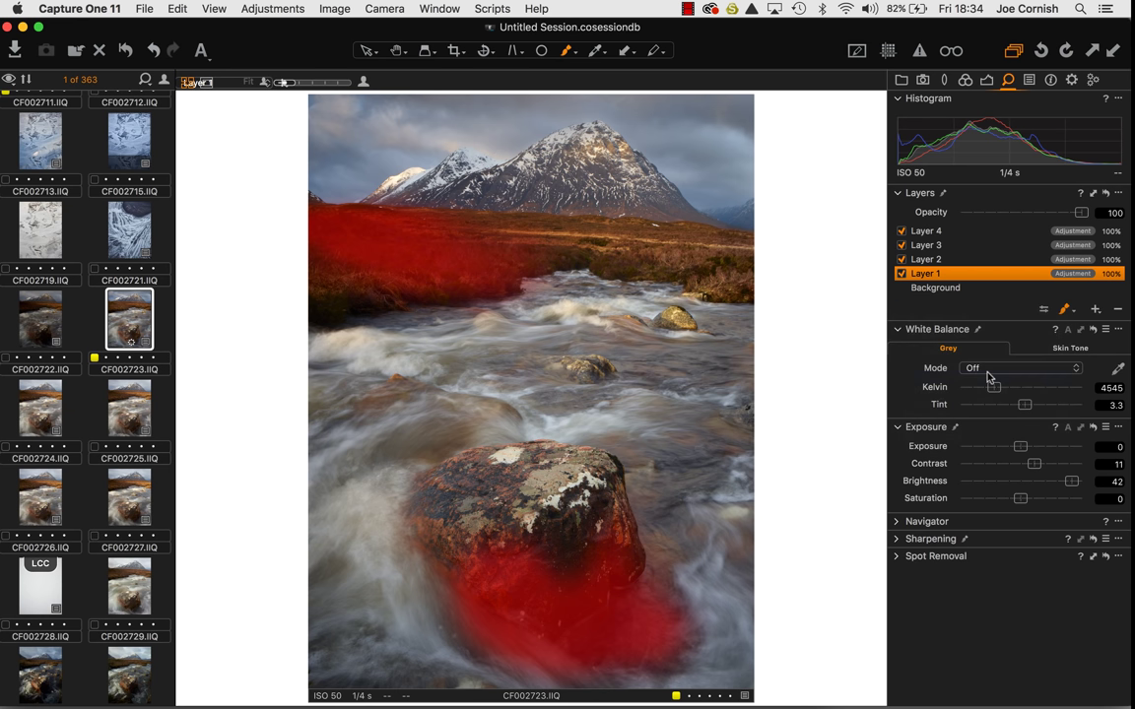
pyautogui.click(1071, 310)
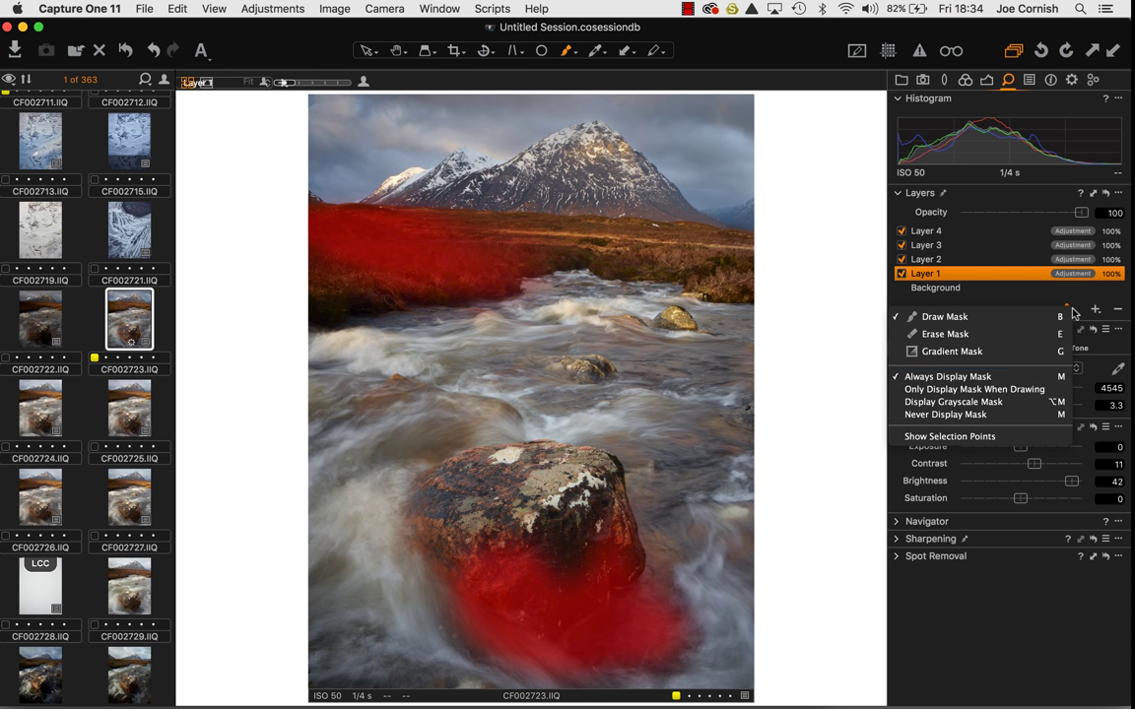
pyautogui.click(1002, 390)
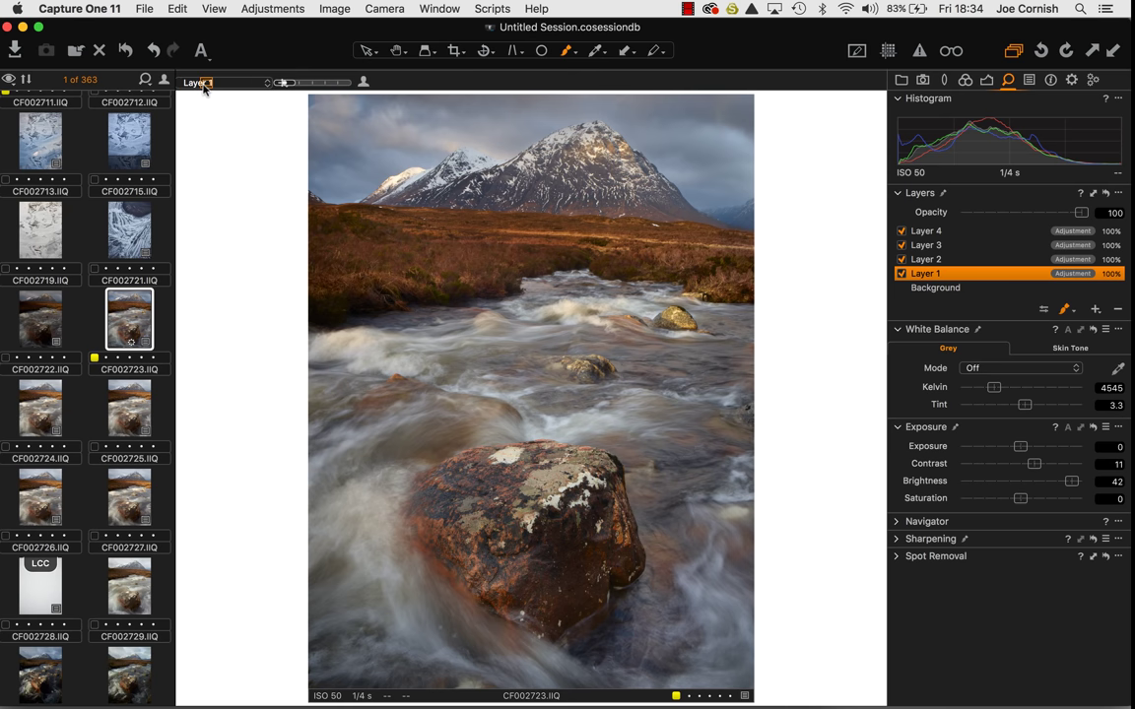
# Display the snowy lake photo CF002684.IIQ and look through its list of adjustment layers down to the Background
pyautogui.press('super+minus')
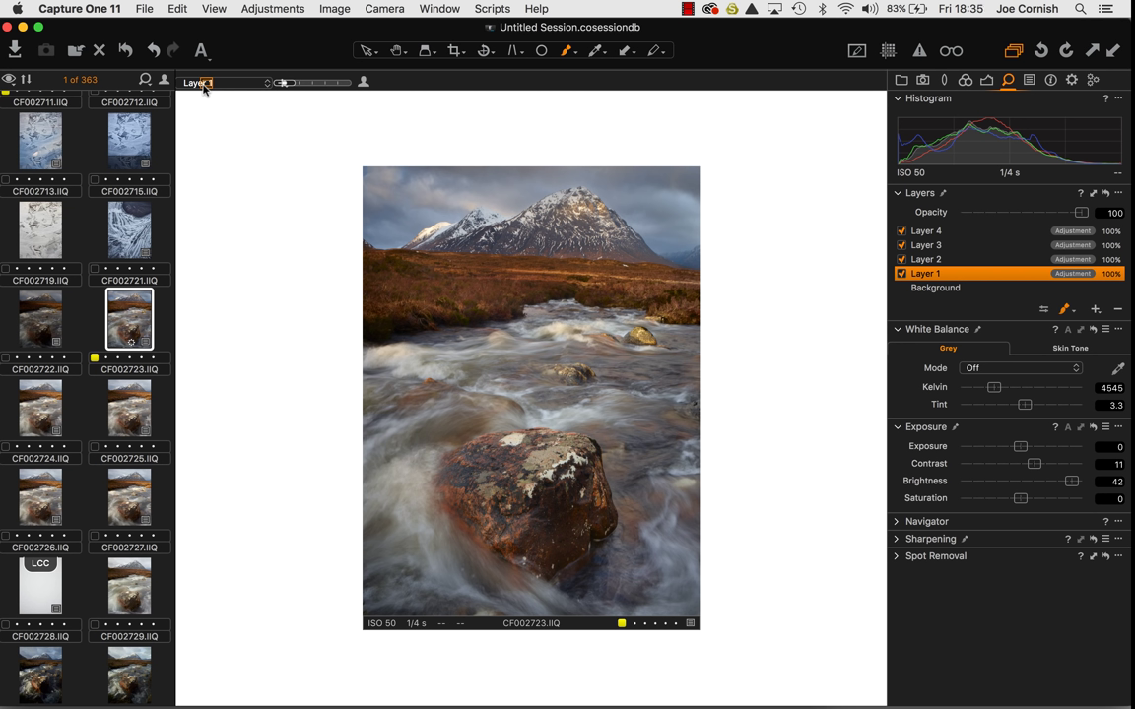
pyautogui.scroll(4, 115, 212)
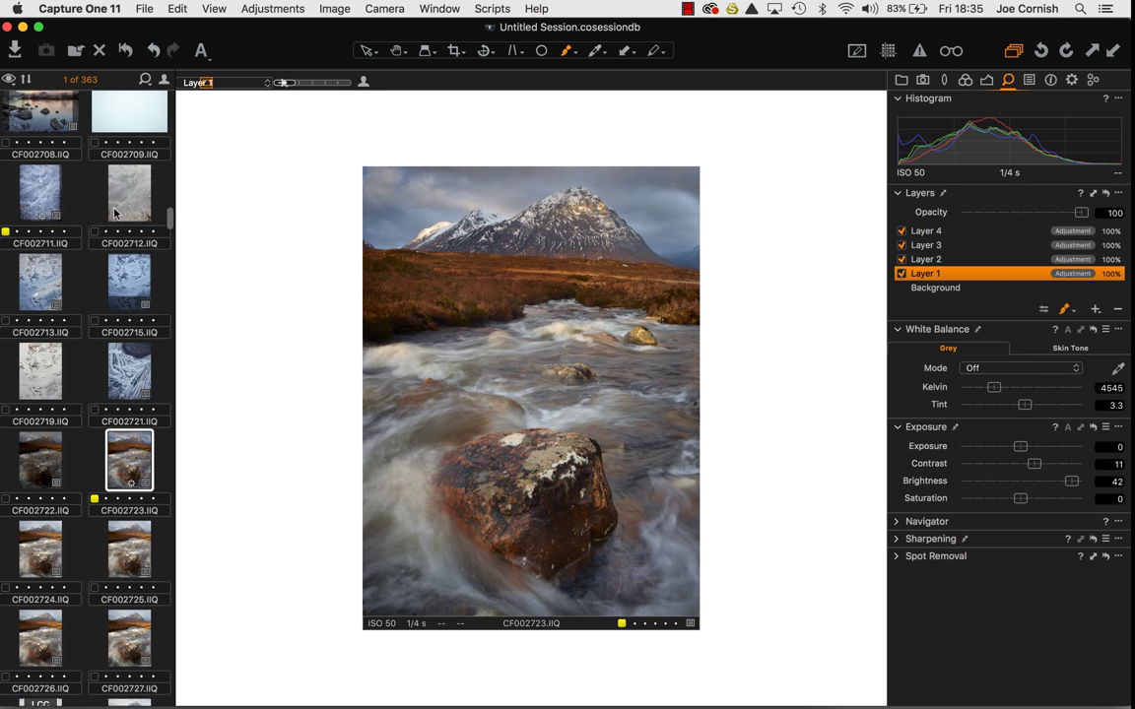
pyautogui.scroll(3, 115, 213)
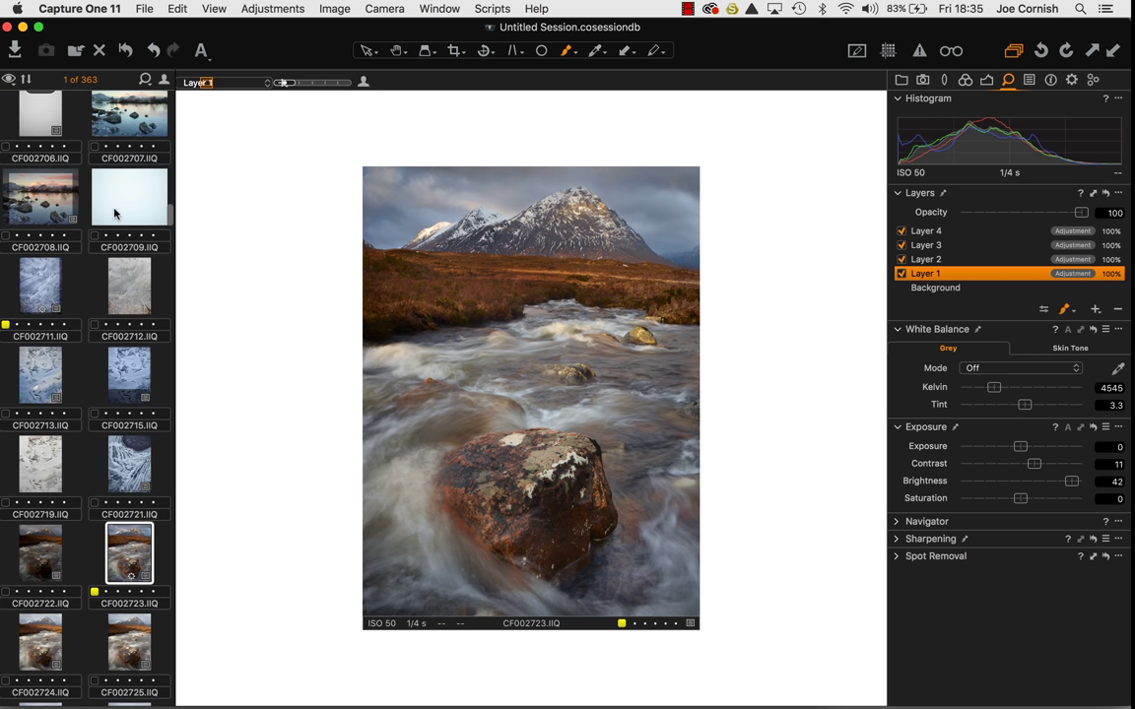
pyautogui.scroll(12, 114, 213)
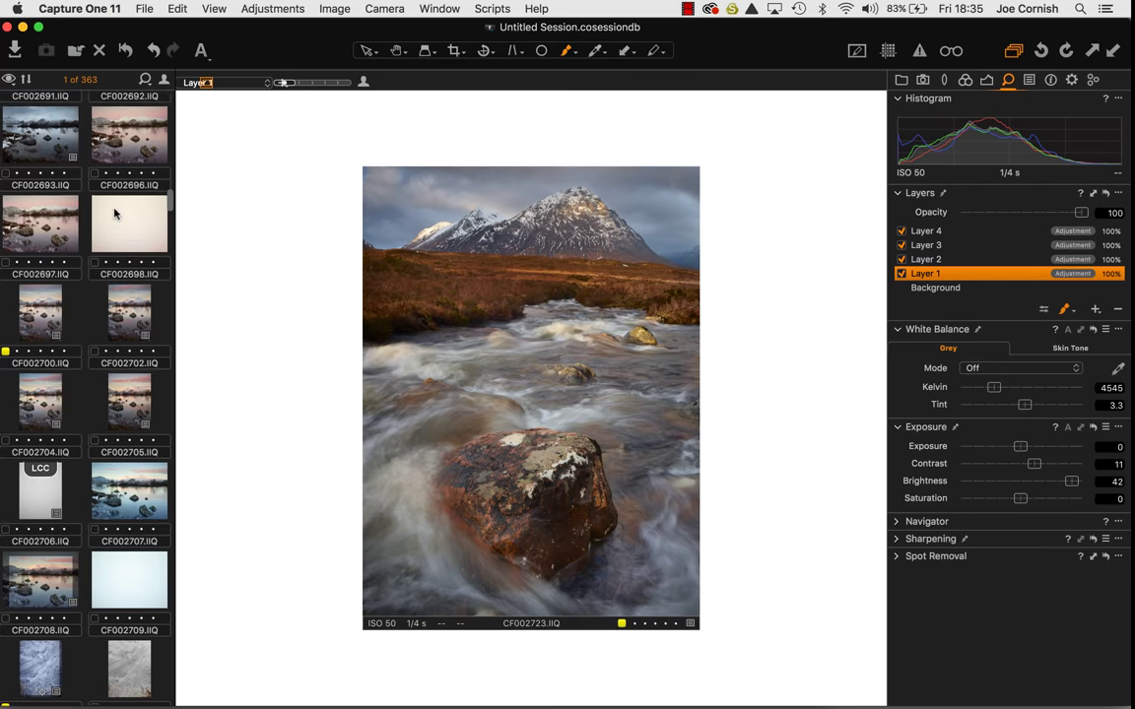
pyautogui.scroll(12, 115, 213)
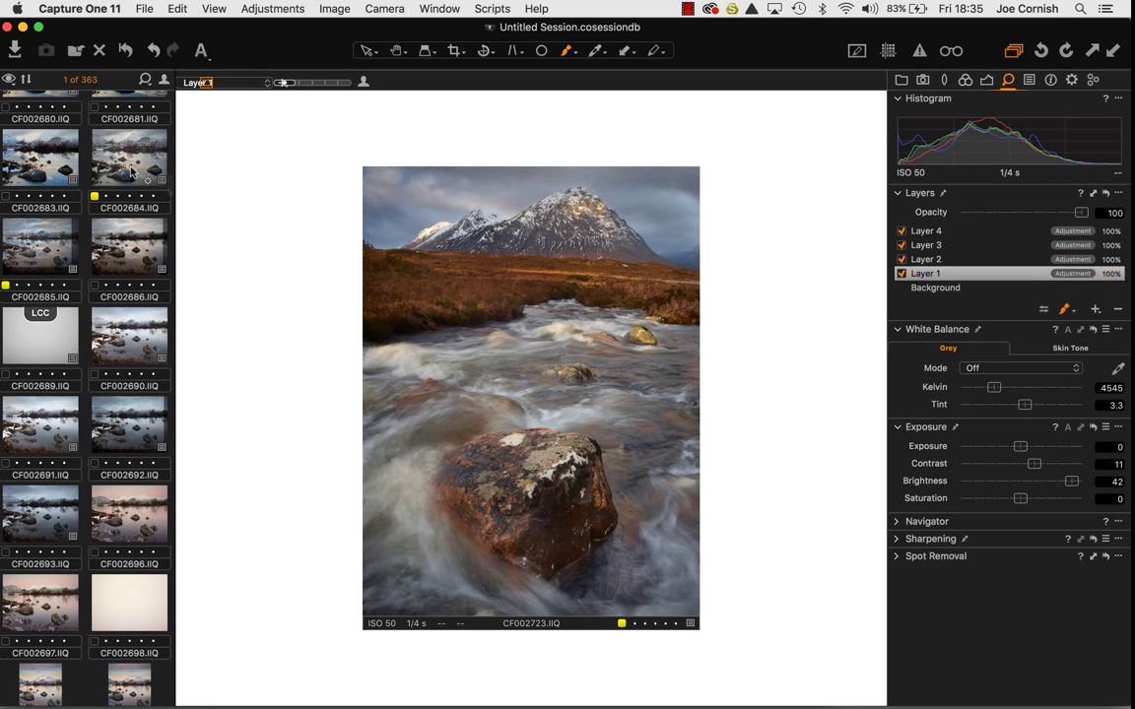
pyautogui.click(131, 172)
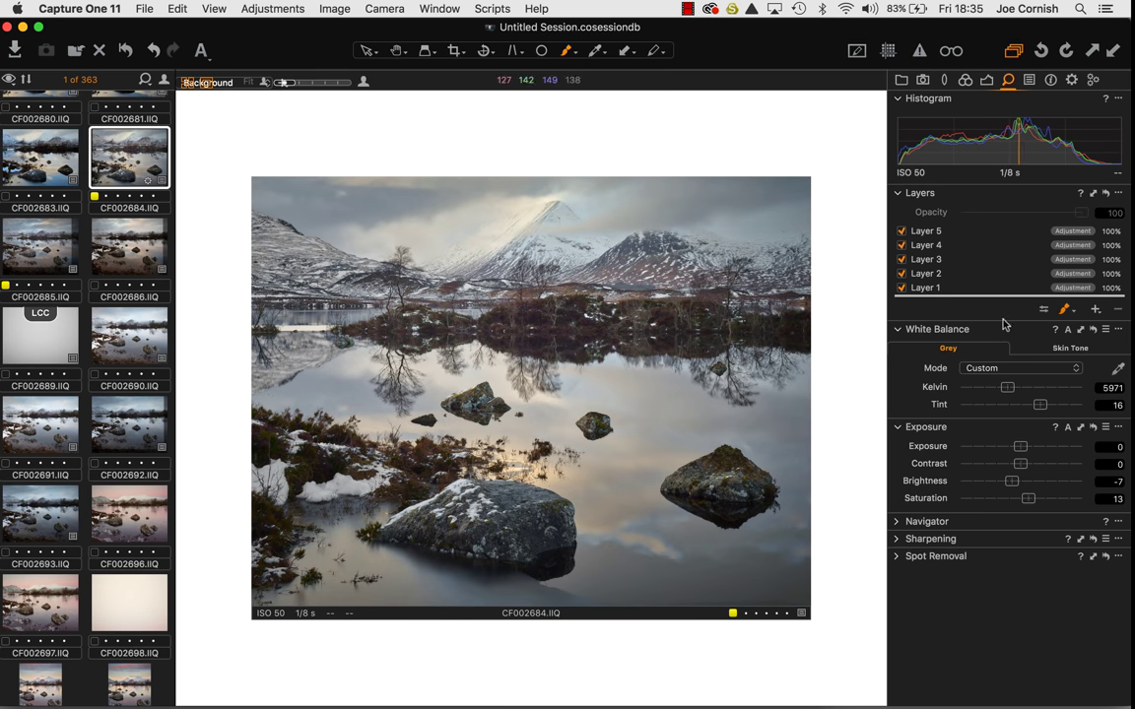
pyautogui.scroll(-1, 973, 263)
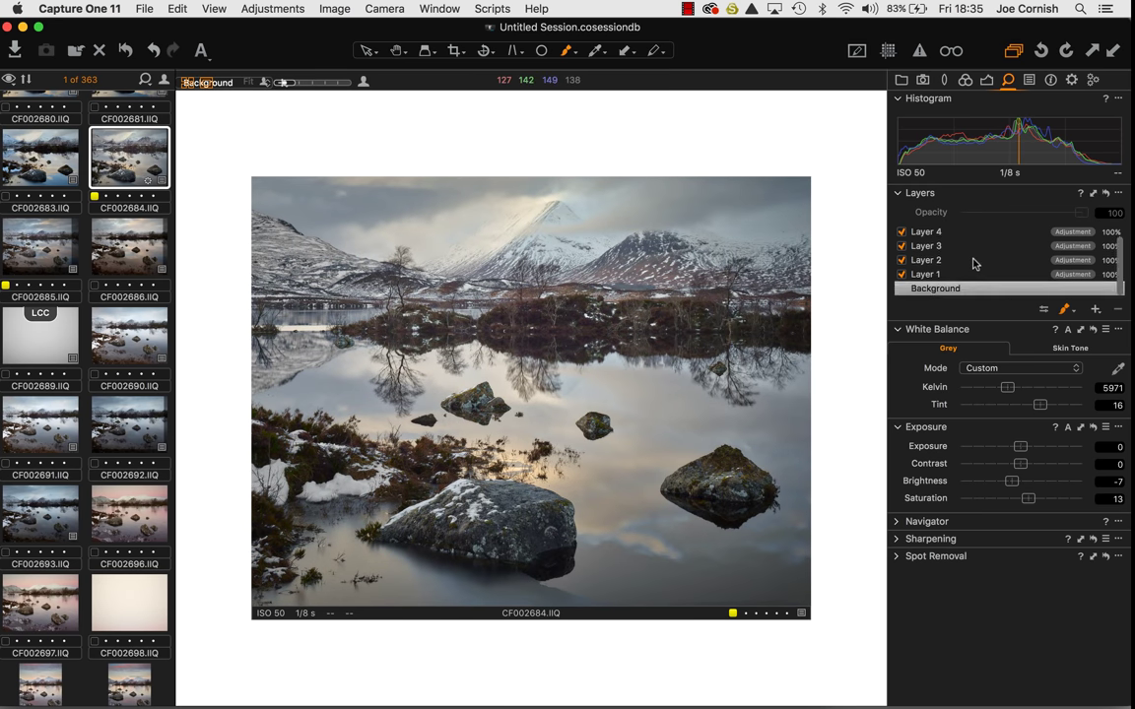
pyautogui.scroll(1, 973, 263)
pyautogui.scroll(-1, 972, 263)
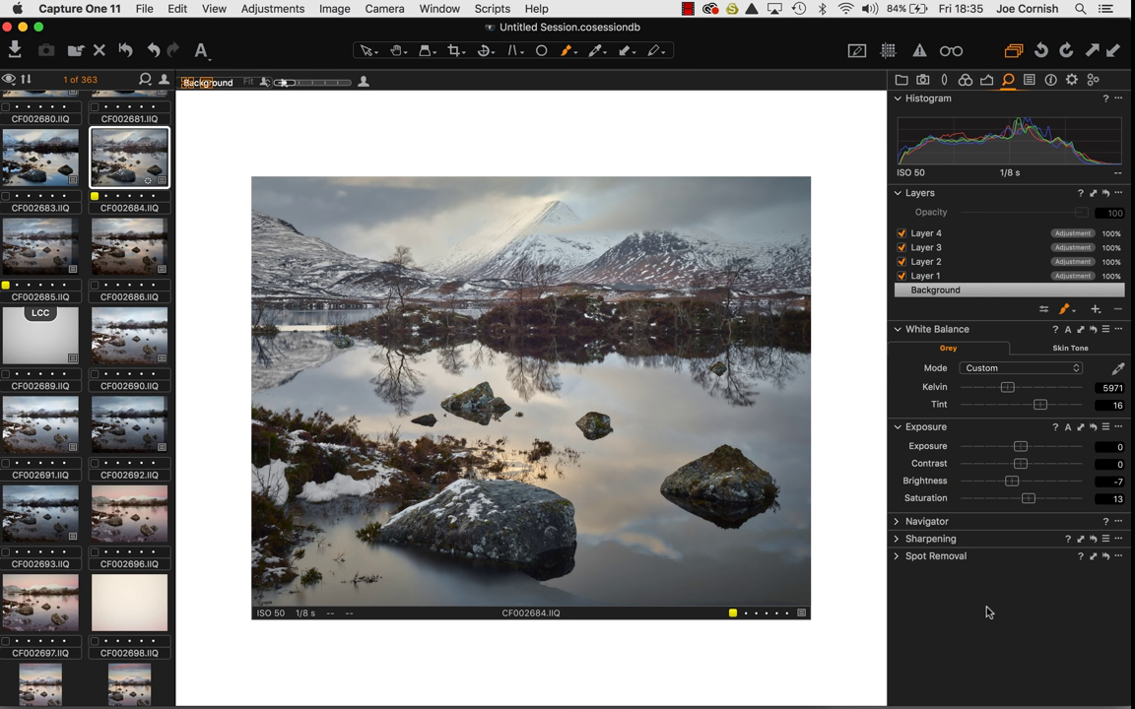
# Find the Color Editor among the color tools and add it as a tool to the Details tool tab
pyautogui.click(965, 81)
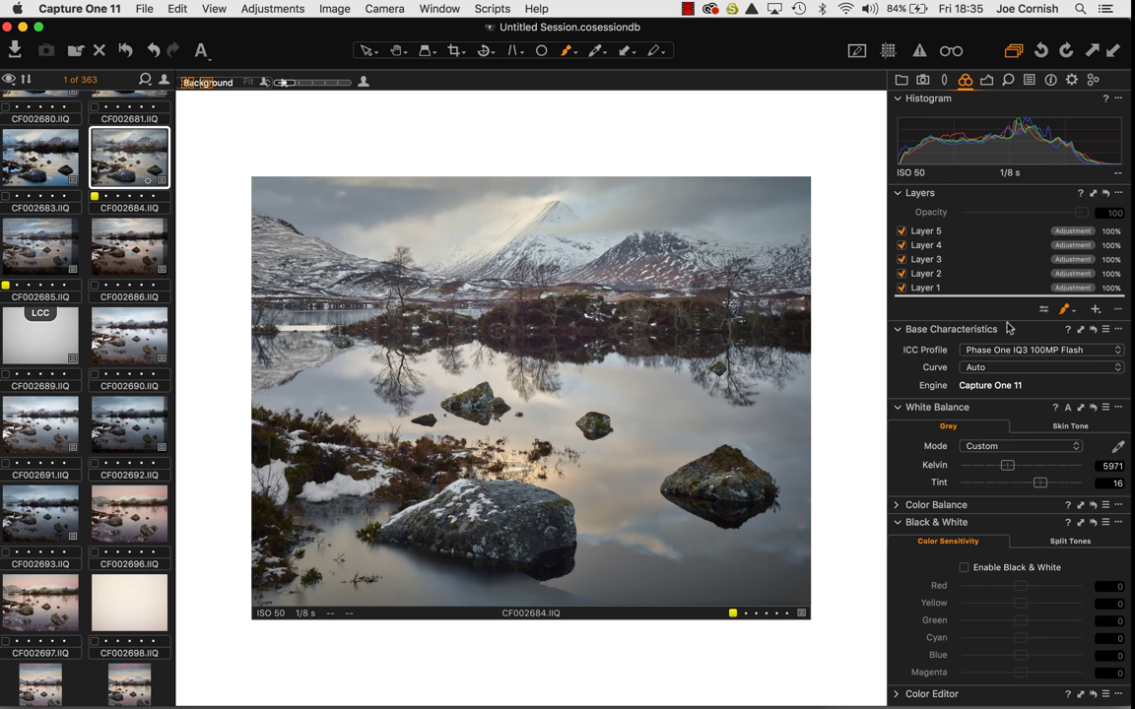
pyautogui.keyDown('alt'); pyautogui.click(898, 695); pyautogui.keyUp('alt')
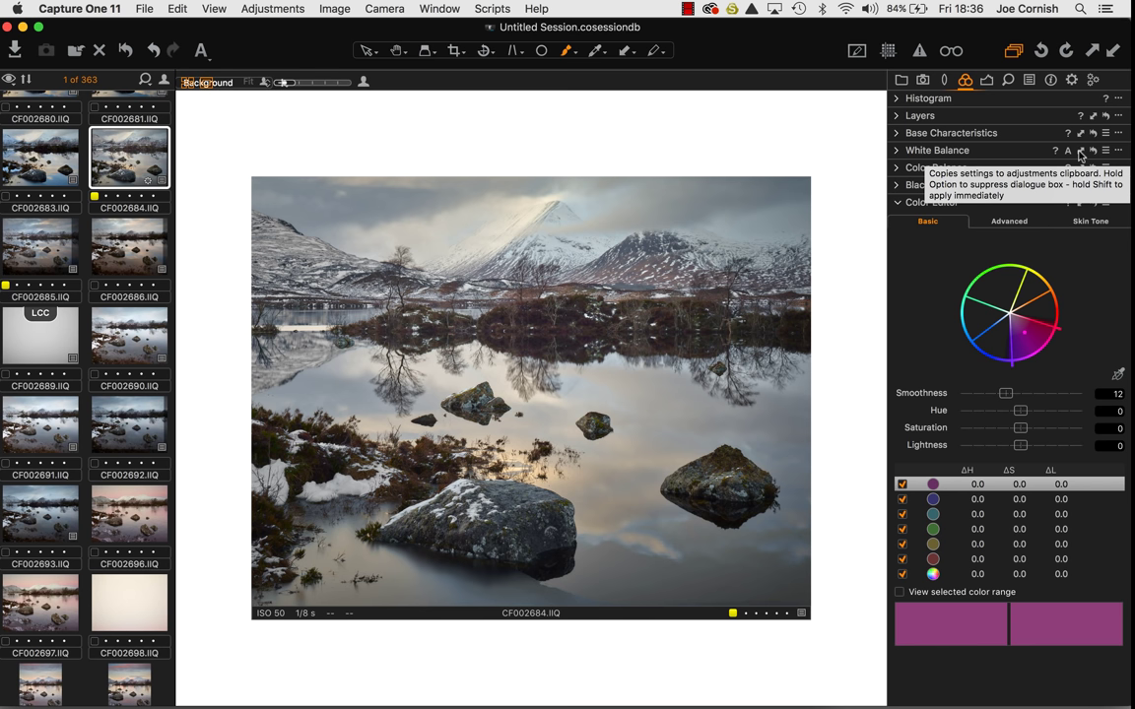
pyautogui.click(1008, 79)
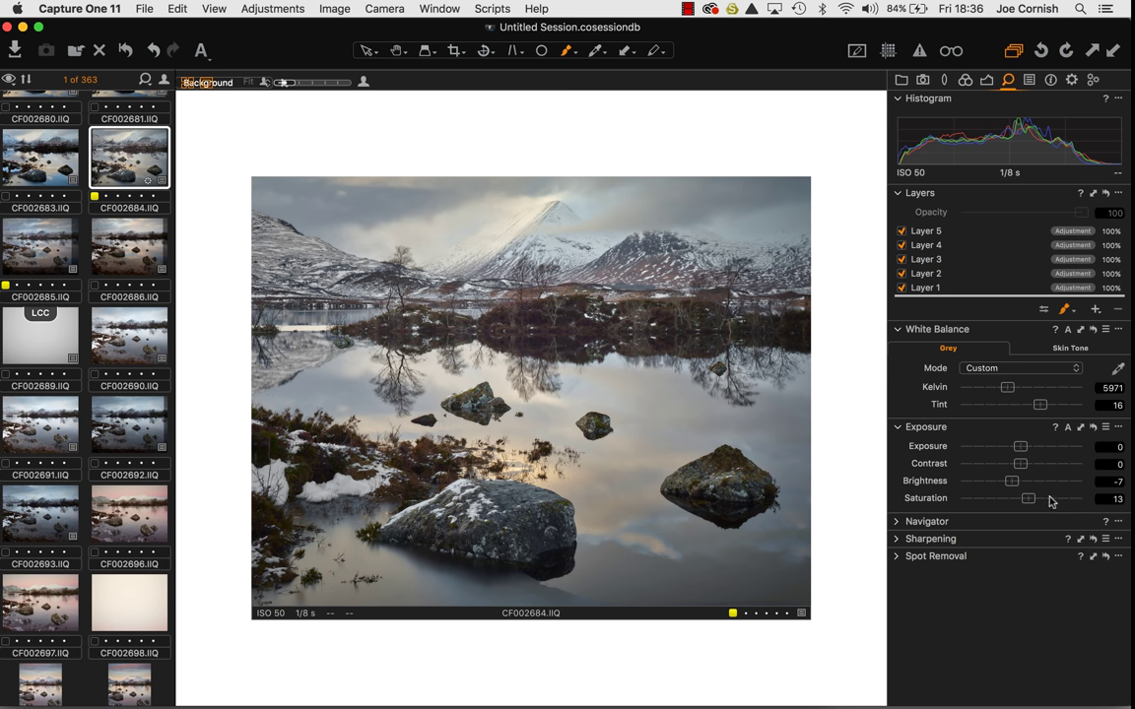
pyautogui.rightClick(1007, 594)
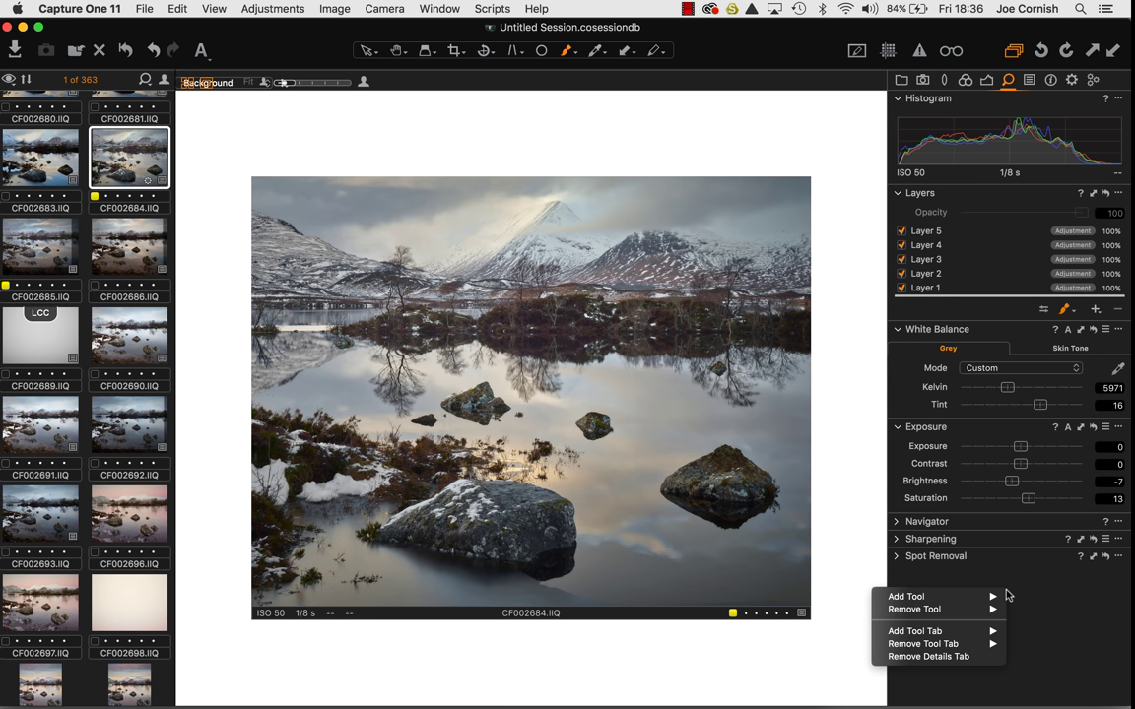
pyautogui.moveTo(876, 597)
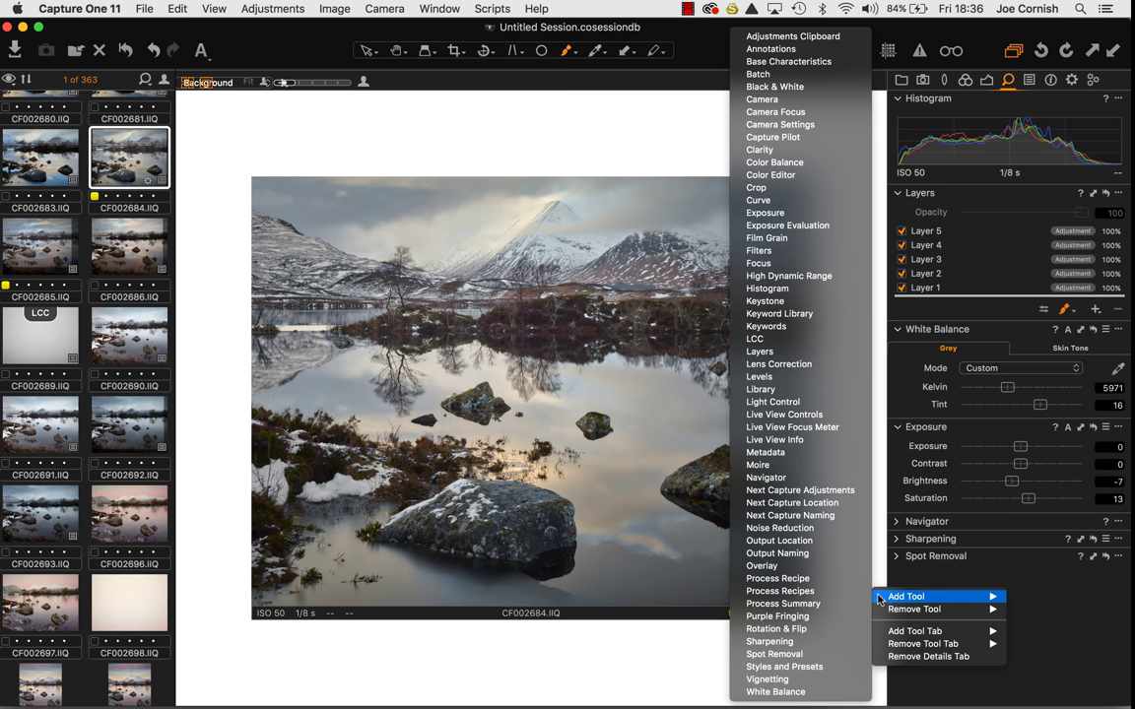
pyautogui.click(802, 175)
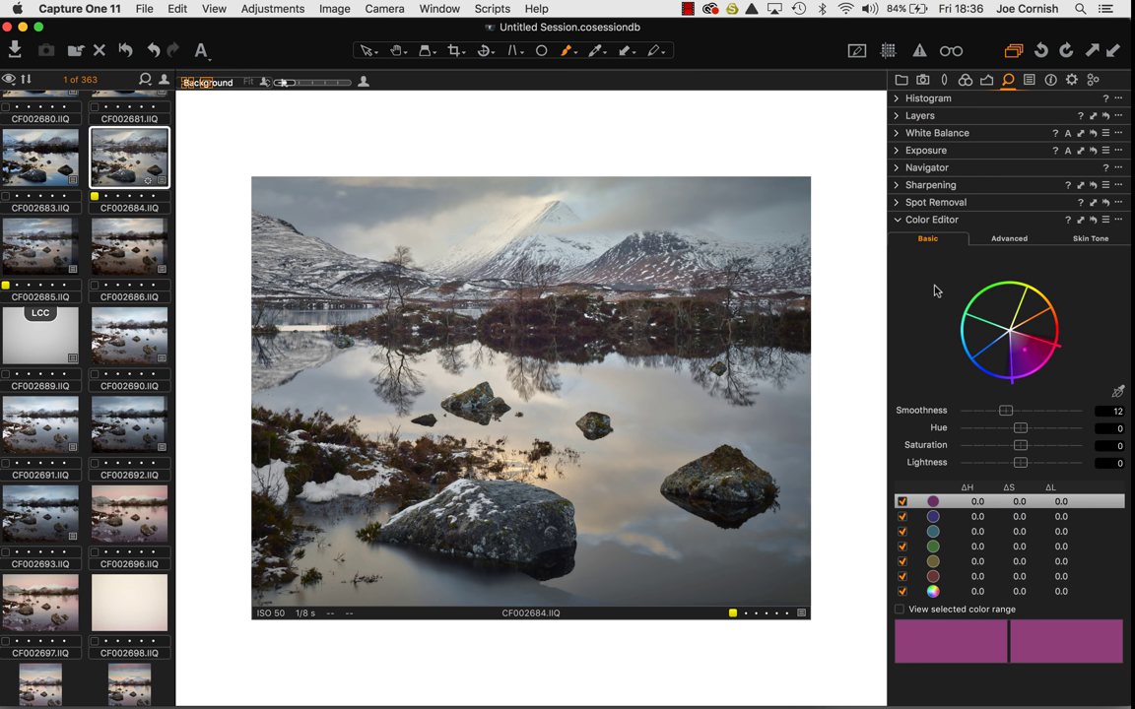
# Select the red range in the Color Editor's Basic mode, adjust its edge slightly, and set saturation to 55.3 and smoothness to 30
pyautogui.click(1020, 241)
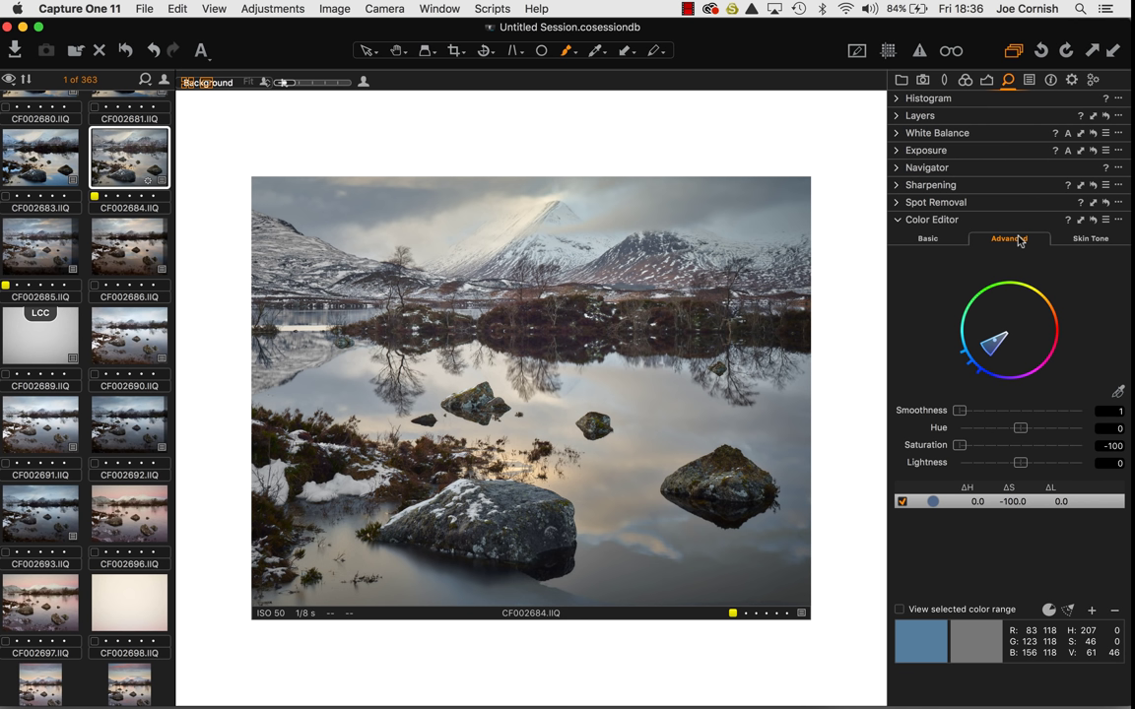
pyautogui.click(924, 247)
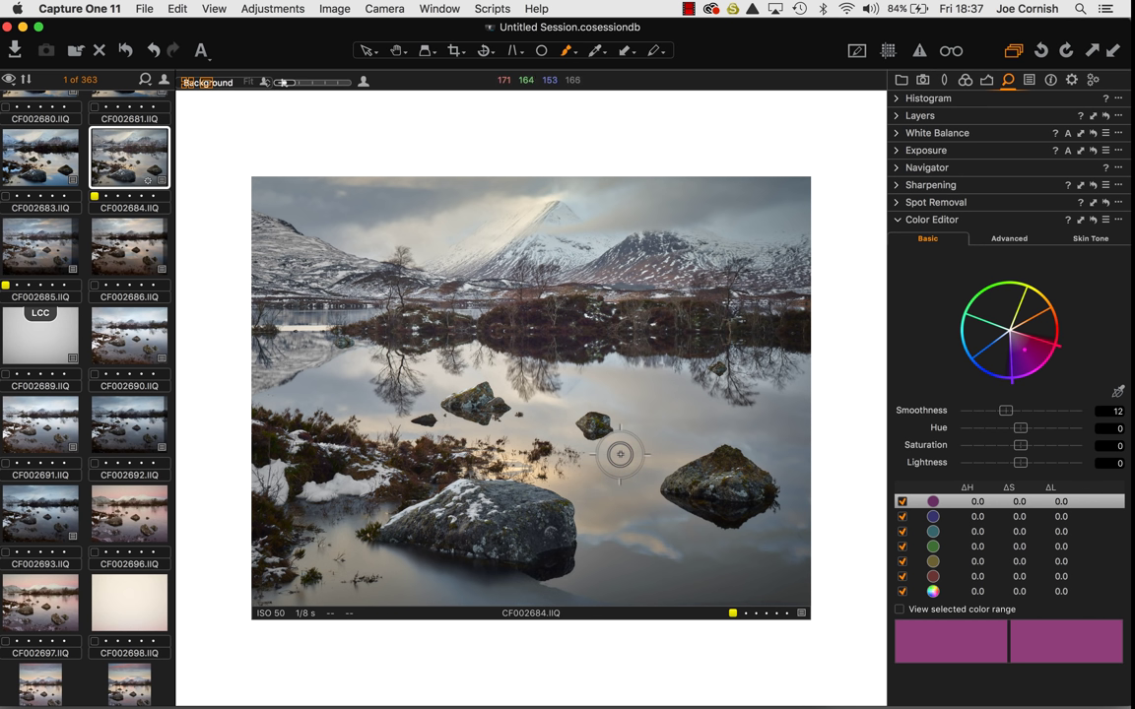
pyautogui.click(1042, 330)
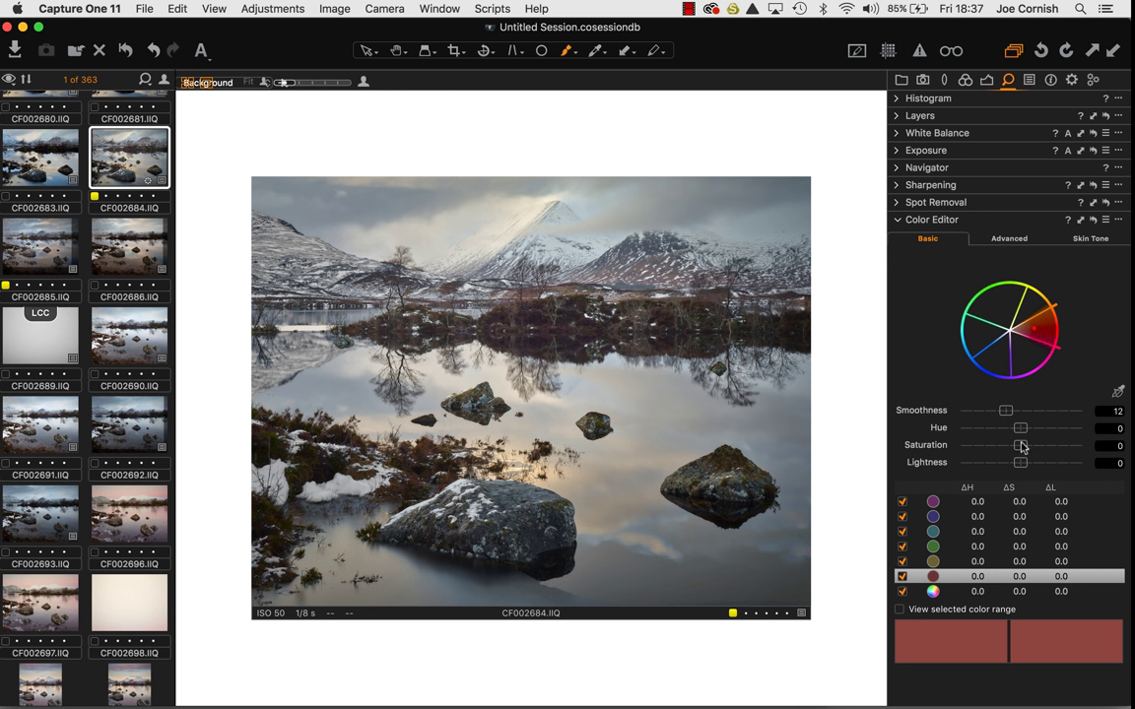
pyautogui.moveTo(1021, 445); pyautogui.dragTo(1078, 444)
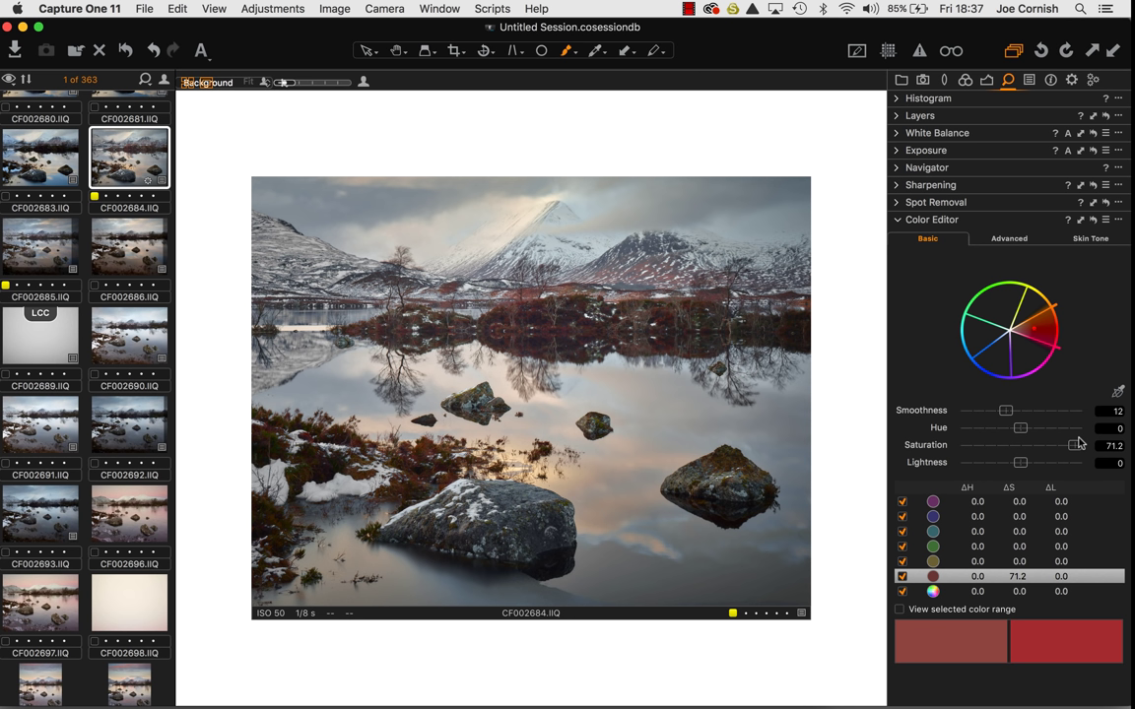
pyautogui.moveTo(1078, 445)
pyautogui.mouseDown()
pyautogui.moveTo(1053, 445)
pyautogui.moveTo(1099, 448)
pyautogui.moveTo(1064, 445)
pyautogui.mouseUp()
pyautogui.moveTo(1055, 307); pyautogui.dragTo(1061, 311)
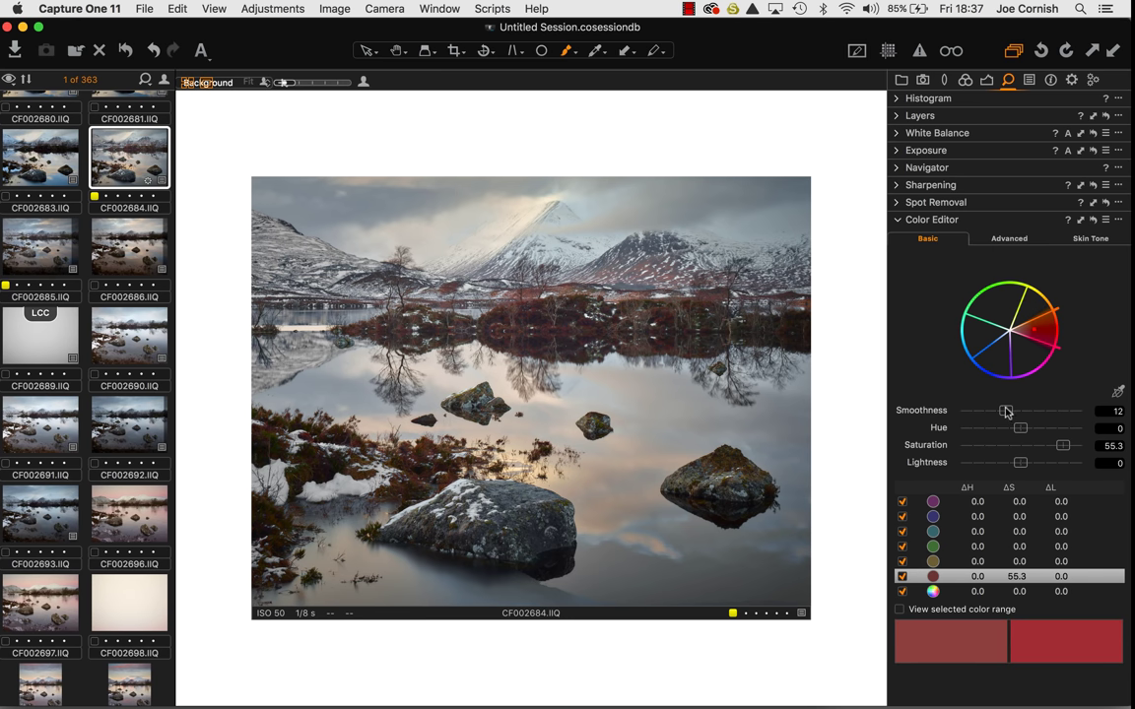
pyautogui.moveTo(1006, 411); pyautogui.dragTo(1090, 417)
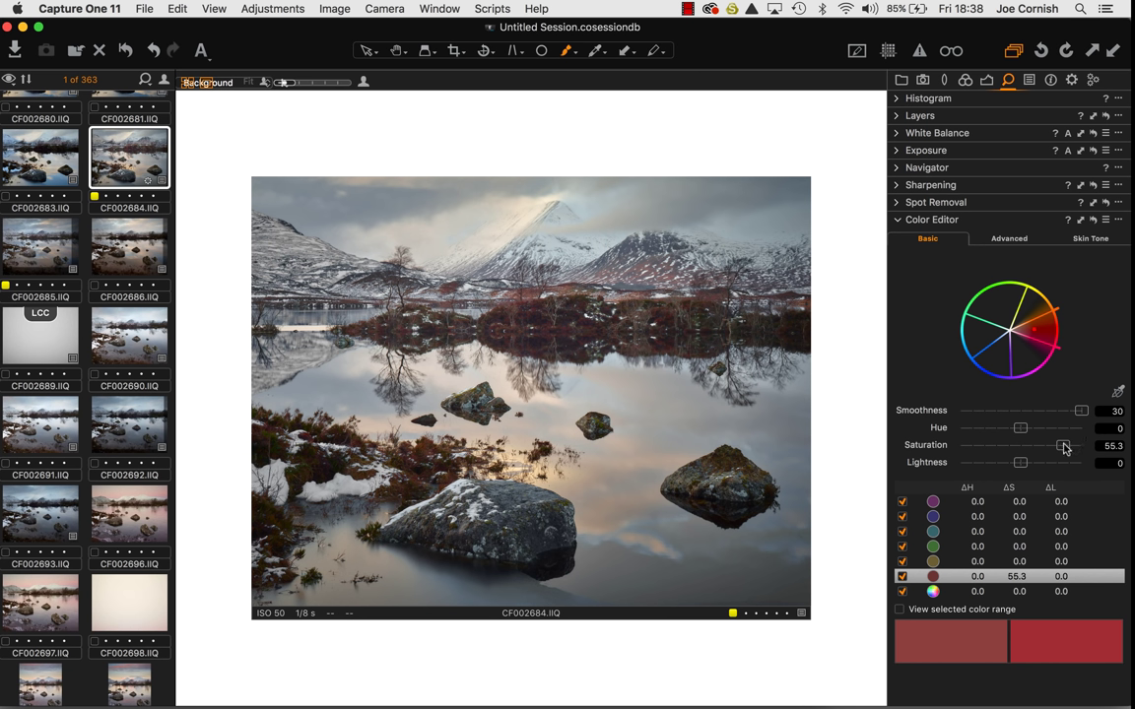
# Set the red range's saturation to 74.1 and hue to 2, and try out its lightness adjustment
pyautogui.doubleClick(1064, 446)
pyautogui.scroll(2, 1070, 448)
pyautogui.scroll(10, 1071, 448)
pyautogui.moveTo(1022, 431)
pyautogui.mouseDown()
pyautogui.moveTo(954, 441)
pyautogui.moveTo(1110, 412)
pyautogui.moveTo(1027, 427)
pyautogui.mouseUp()
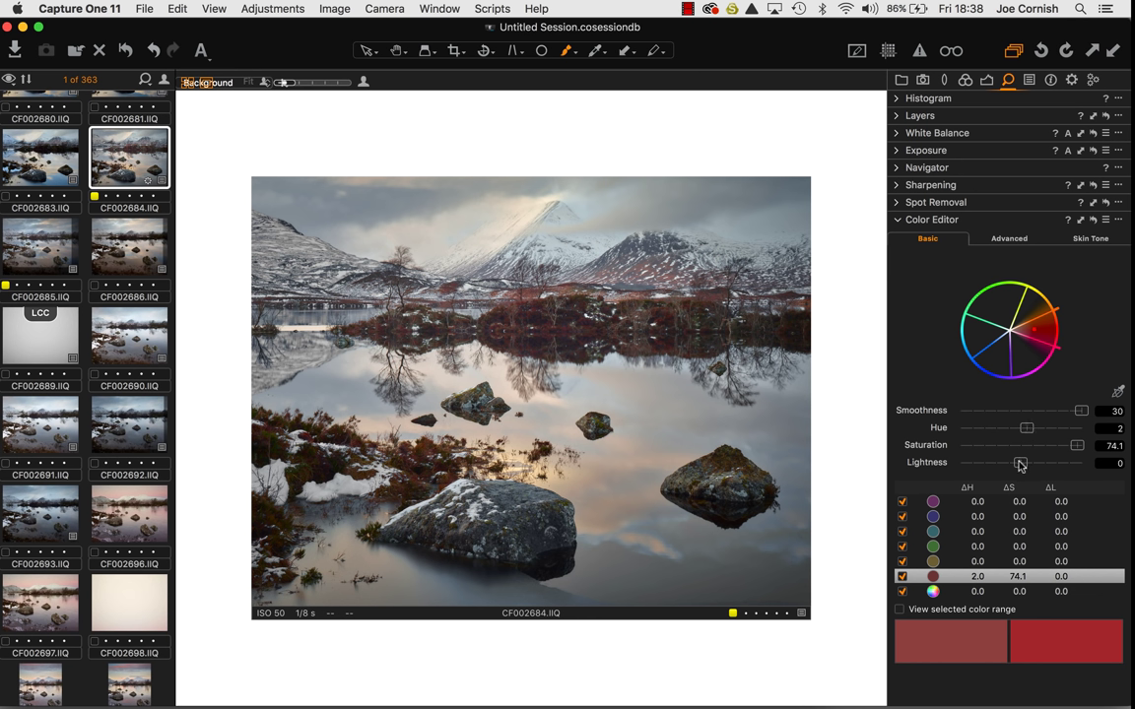
pyautogui.scroll(-3, 1020, 465)
pyautogui.moveTo(1035, 467); pyautogui.dragTo(1005, 462)
pyautogui.doubleClick(1004, 462)
# Reset the red range's saturation, smoothness and hue to their defaults
pyautogui.doubleClick(1076, 447)
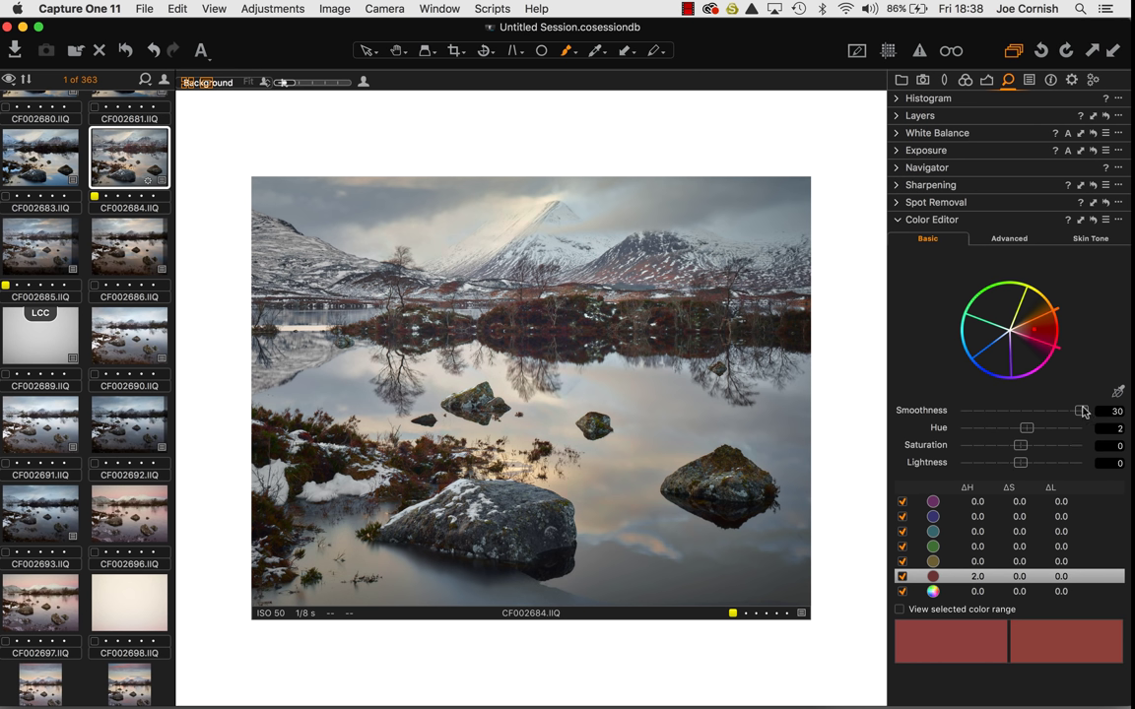
pyautogui.doubleClick(1081, 412)
pyautogui.doubleClick(1024, 431)
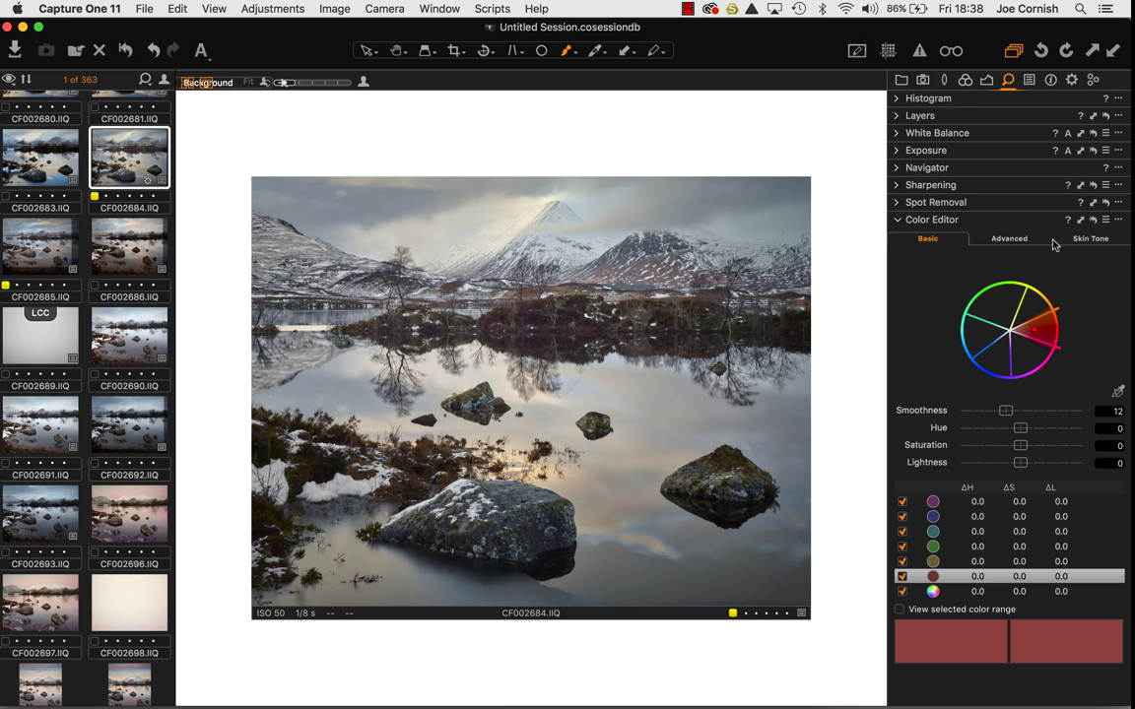
# Pick the warm reflection color from the water with the Advanced Color Editor and extend its range across all saturation levels
pyautogui.click(1011, 238)
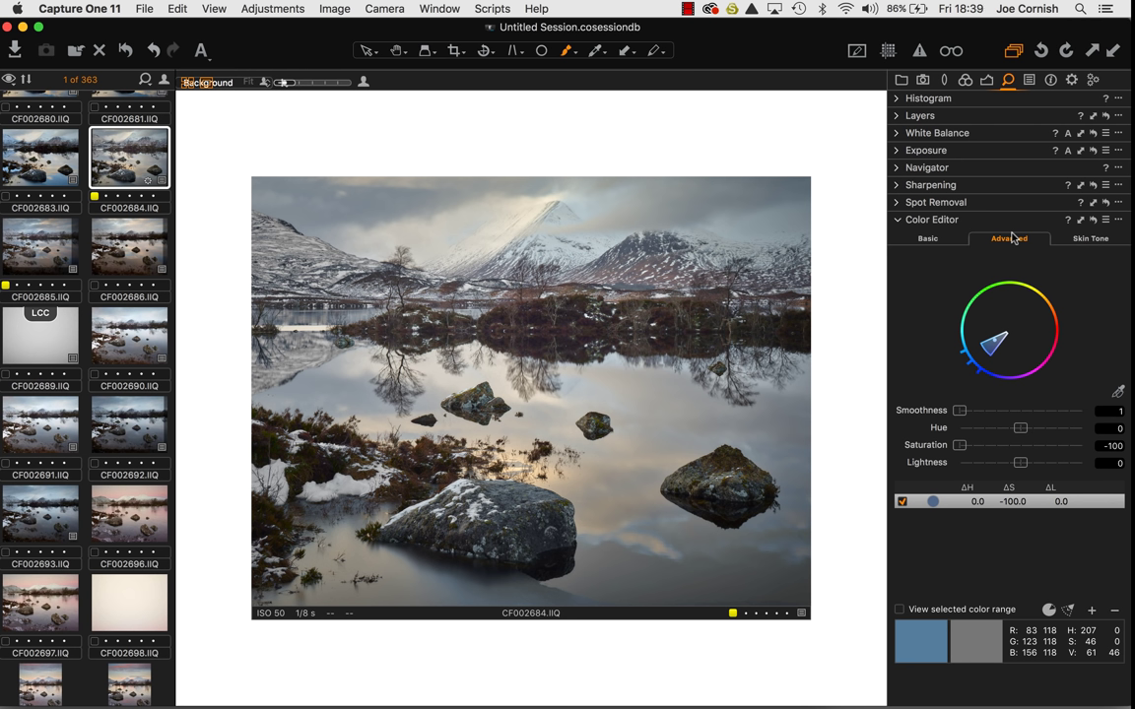
pyautogui.click(1119, 394)
pyautogui.press('super+alt+0')
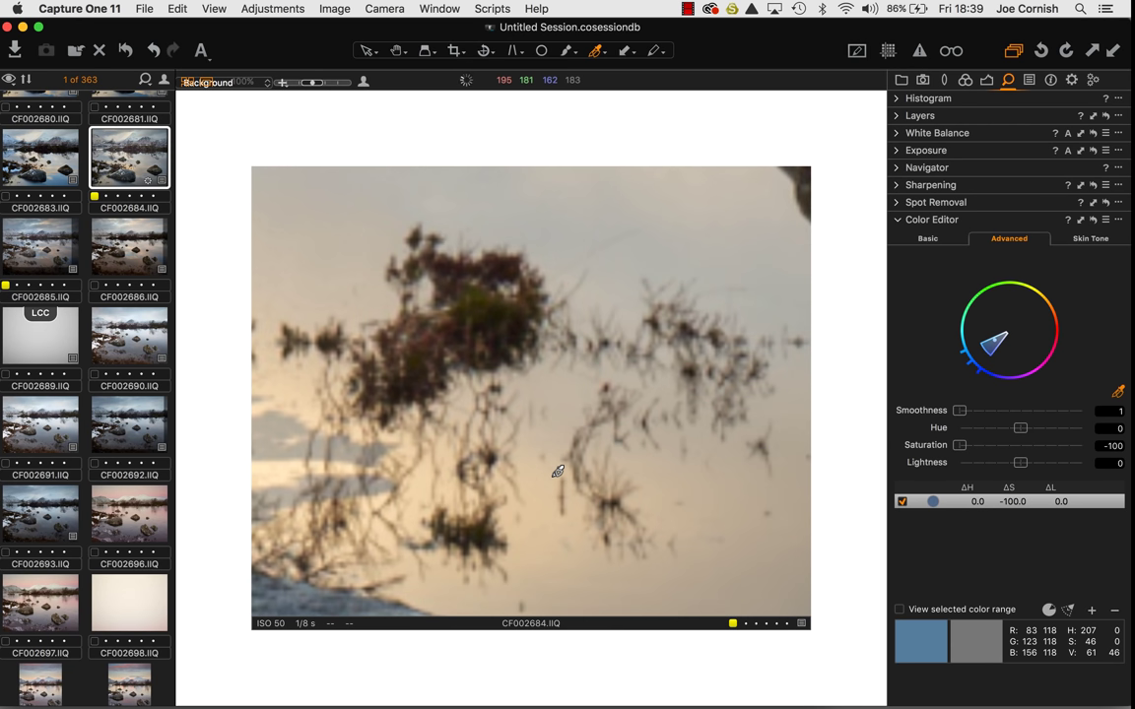
pyautogui.click(549, 550)
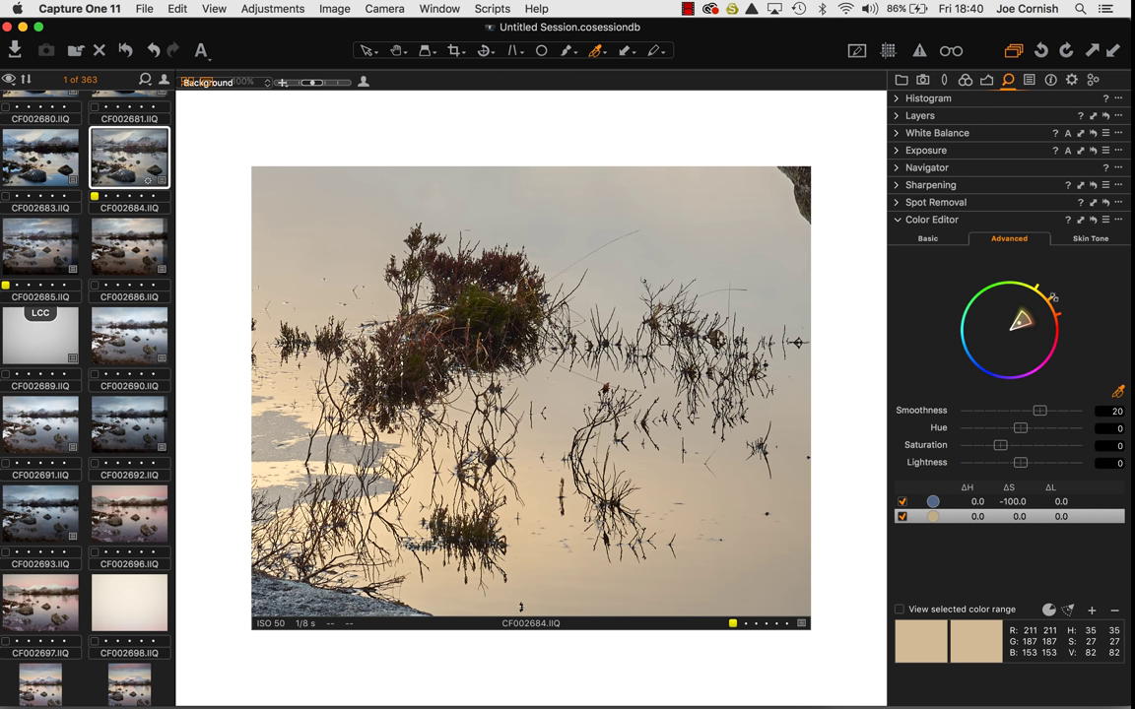
pyautogui.click(1071, 612)
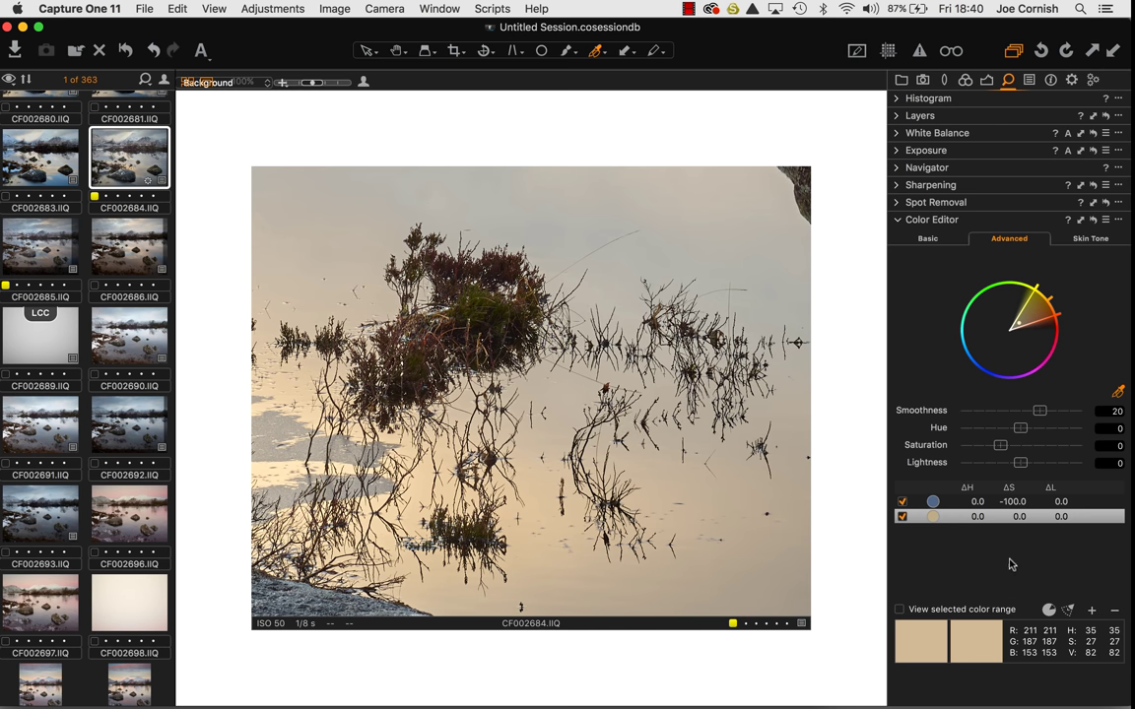
# Invert the picked warm color range to desaturate all other colors to -100, and delete that color correction
pyautogui.click(516, 337)
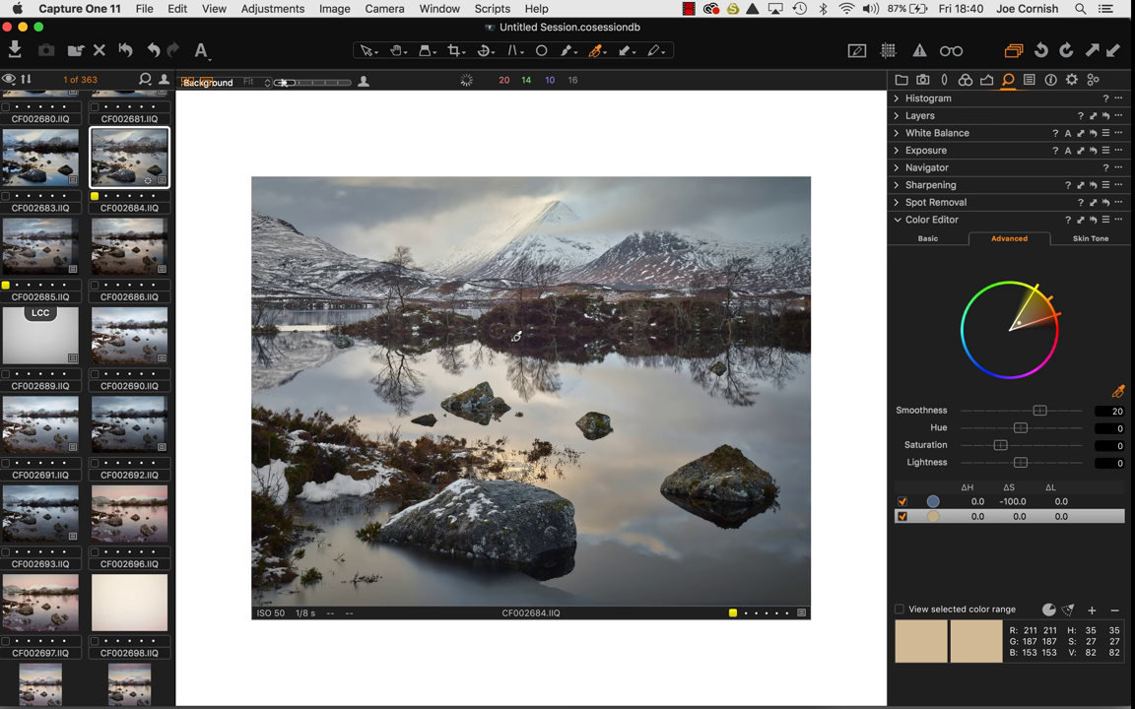
pyautogui.click(1049, 610)
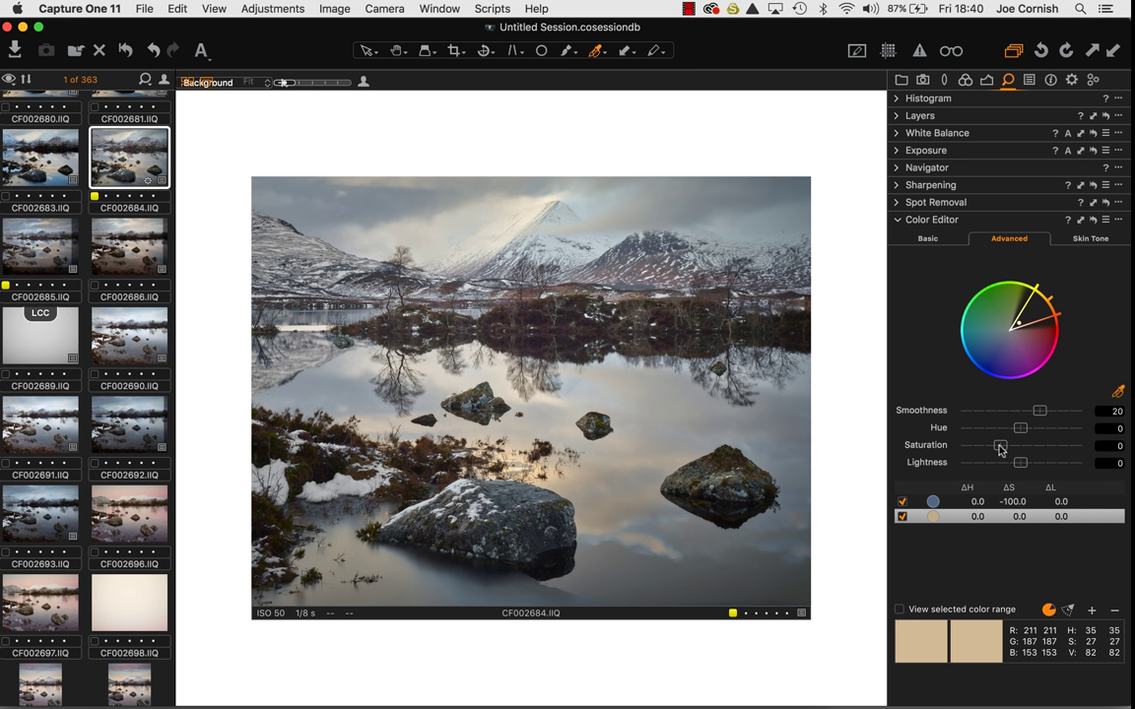
pyautogui.moveTo(1001, 448); pyautogui.dragTo(943, 449)
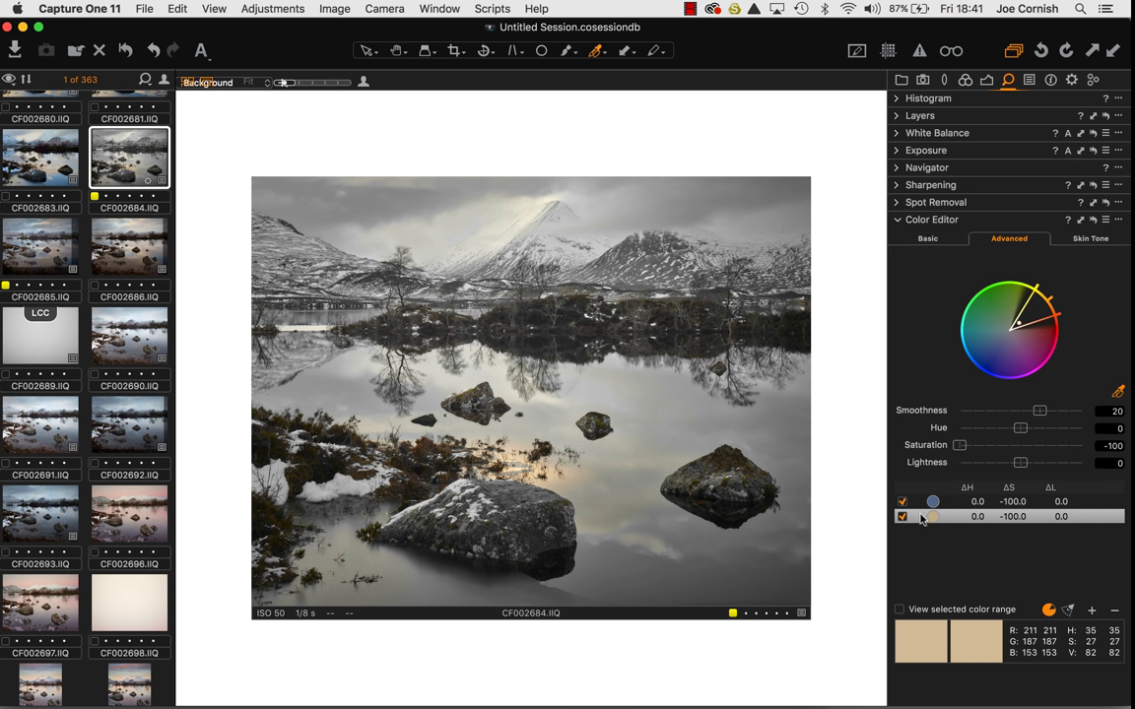
pyautogui.click(1116, 615)
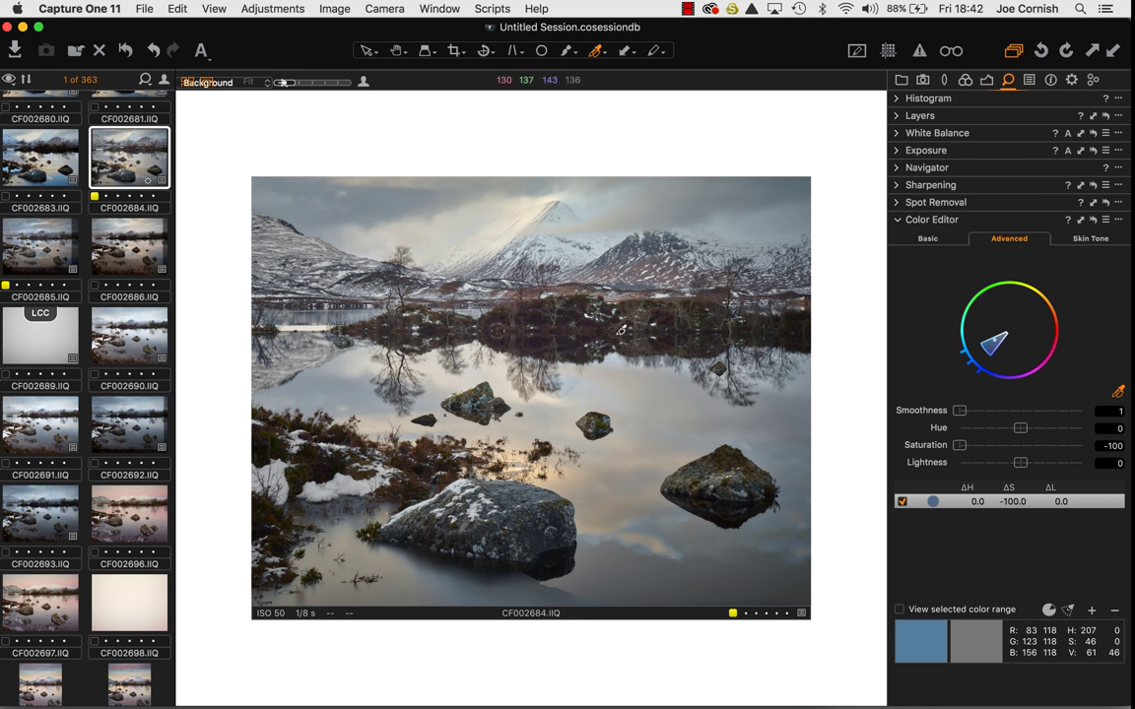
# Display the photo CF002645.IIQ of snow-covered rocks by the loch to view its Advanced color correction
pyautogui.scroll(2, 96, 307)
pyautogui.scroll(10, 97, 308)
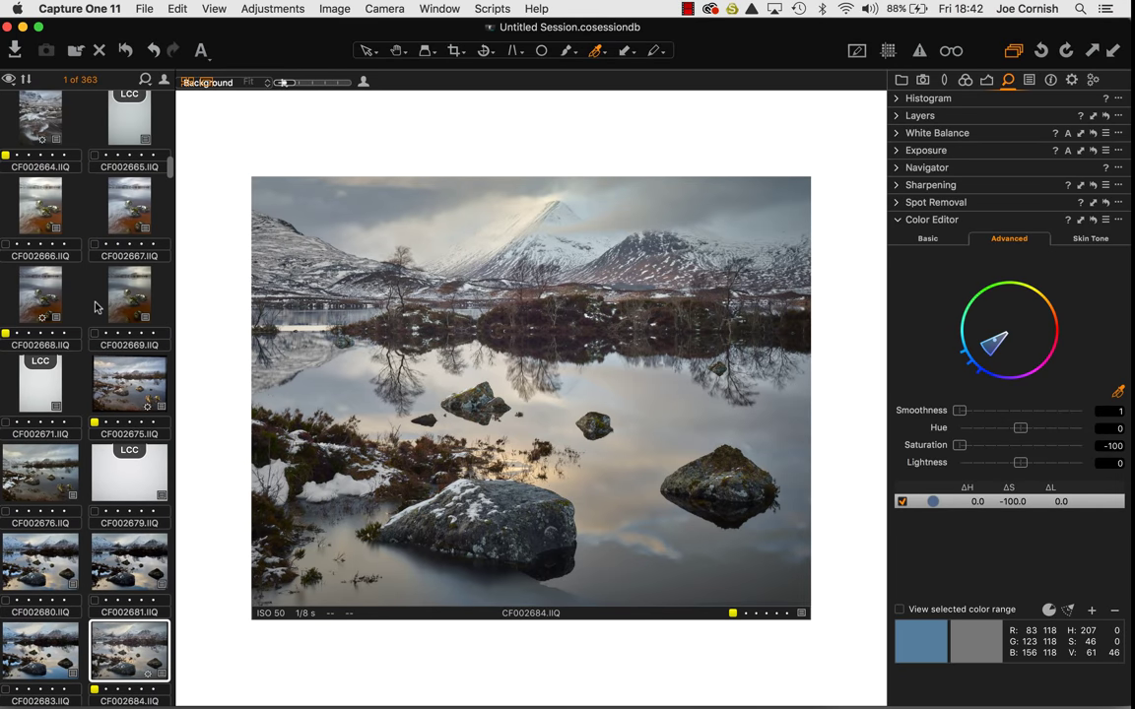
pyautogui.scroll(2, 97, 307)
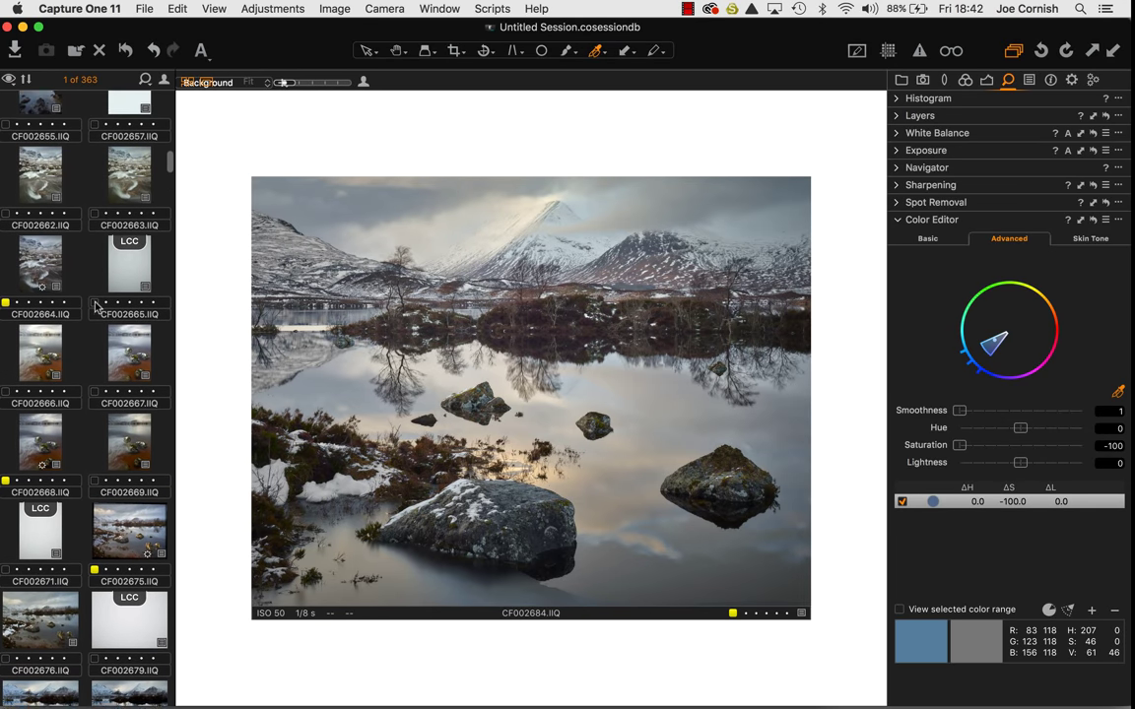
pyautogui.scroll(5, 97, 308)
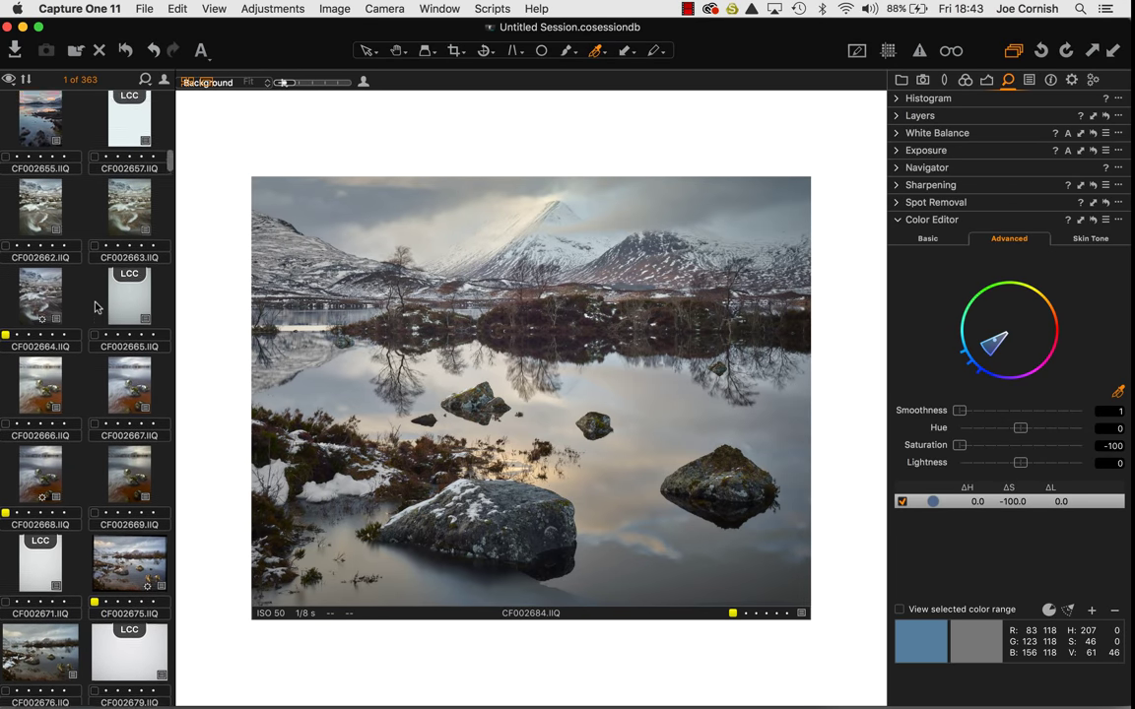
pyautogui.scroll(4, 97, 307)
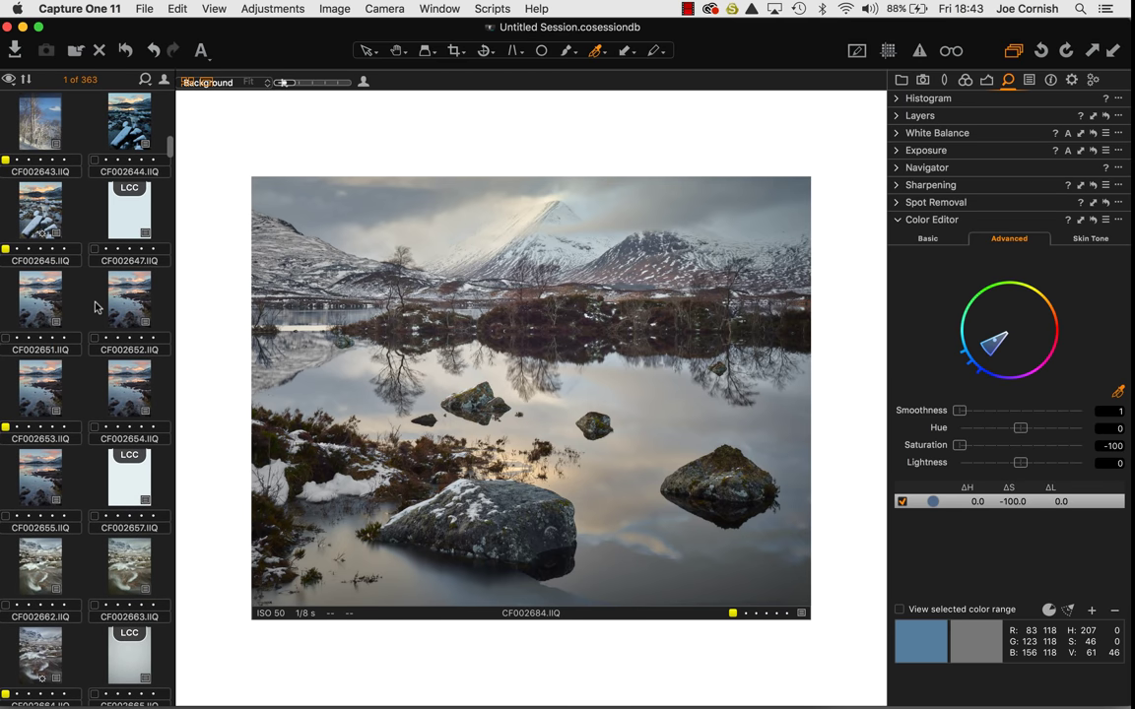
pyautogui.click(49, 216)
pyautogui.scroll(2, 51, 219)
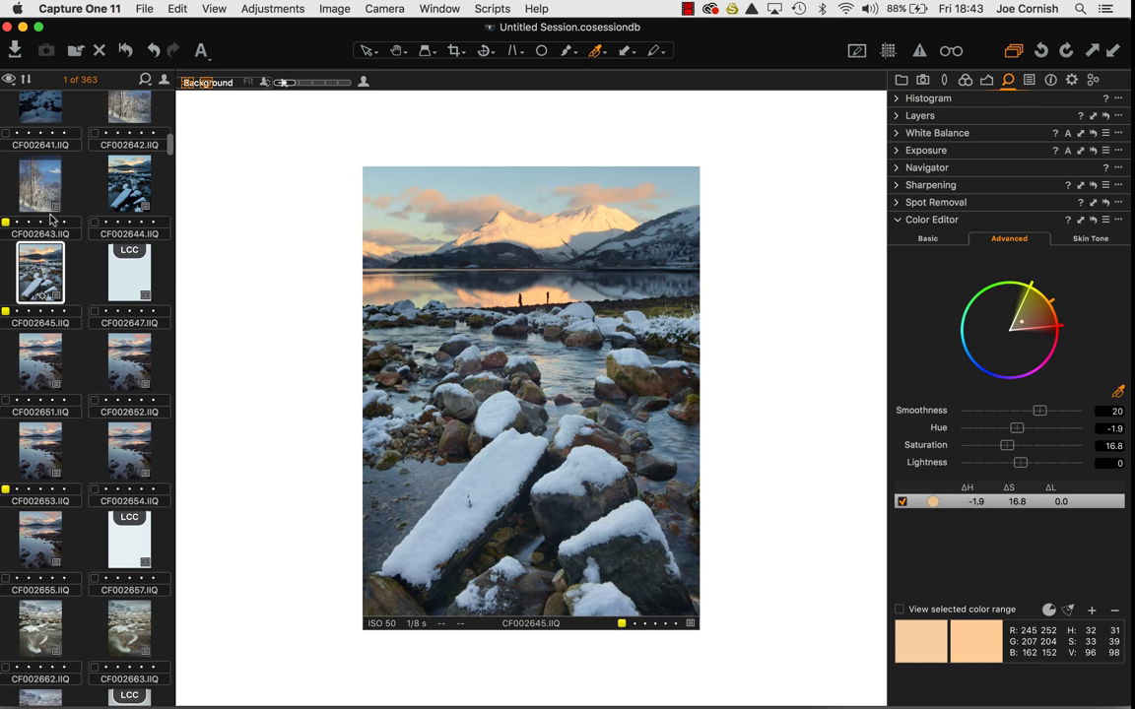